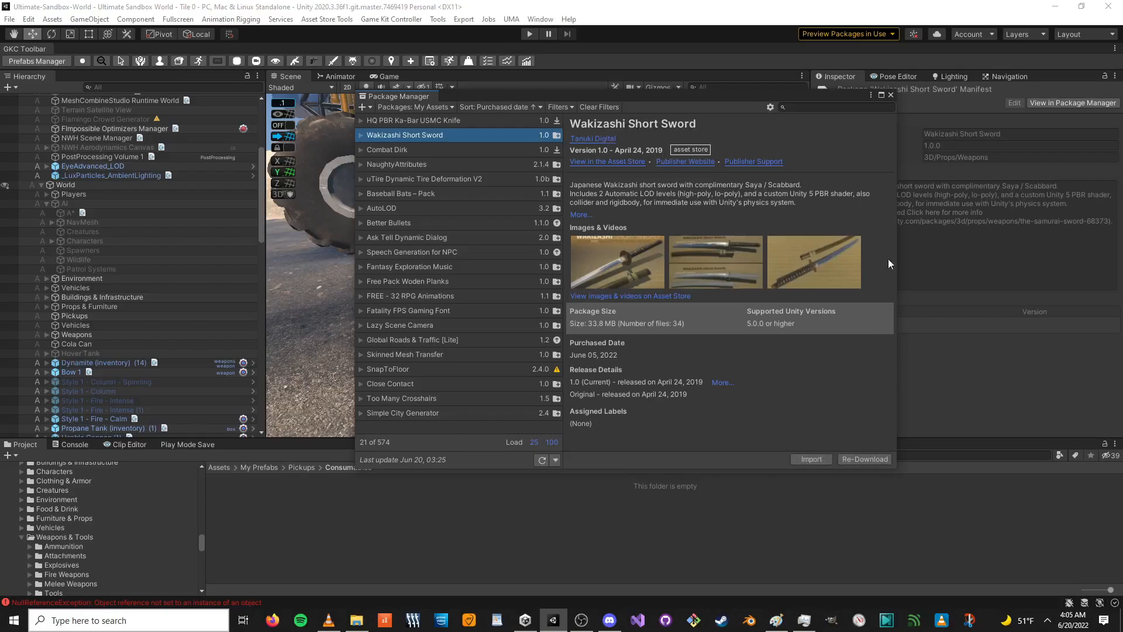
# - Close the Package Manager and open the Prefabs folder of JTS_Wakizashi among the melee weapon models
pyautogui.click(890, 94)
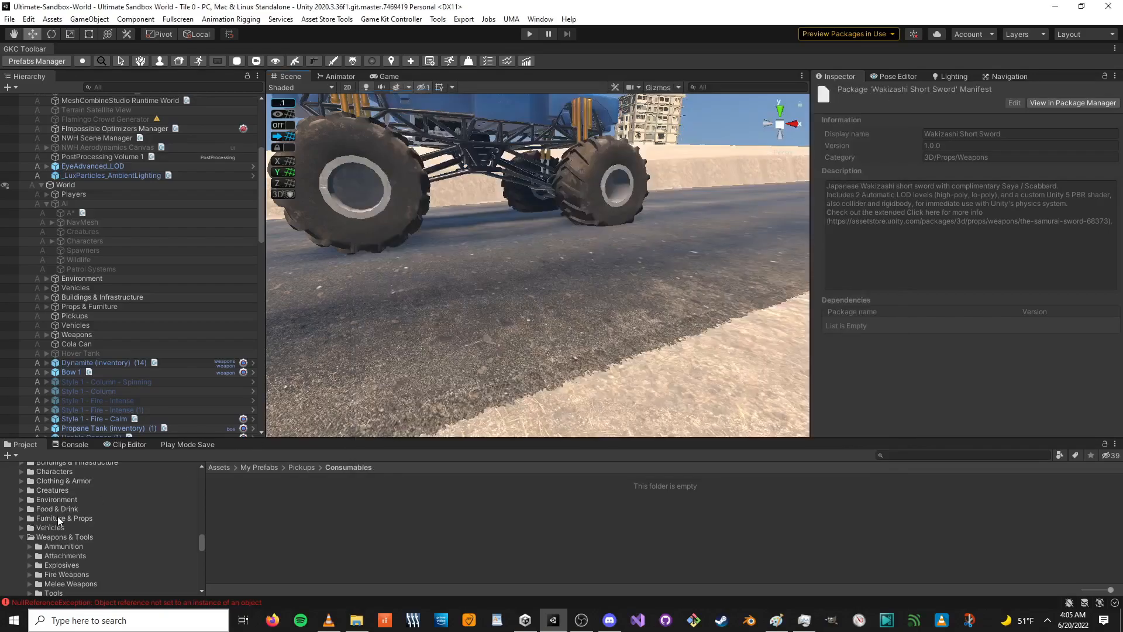
pyautogui.scroll(-3, 59, 518)
pyautogui.scroll(6, 60, 514)
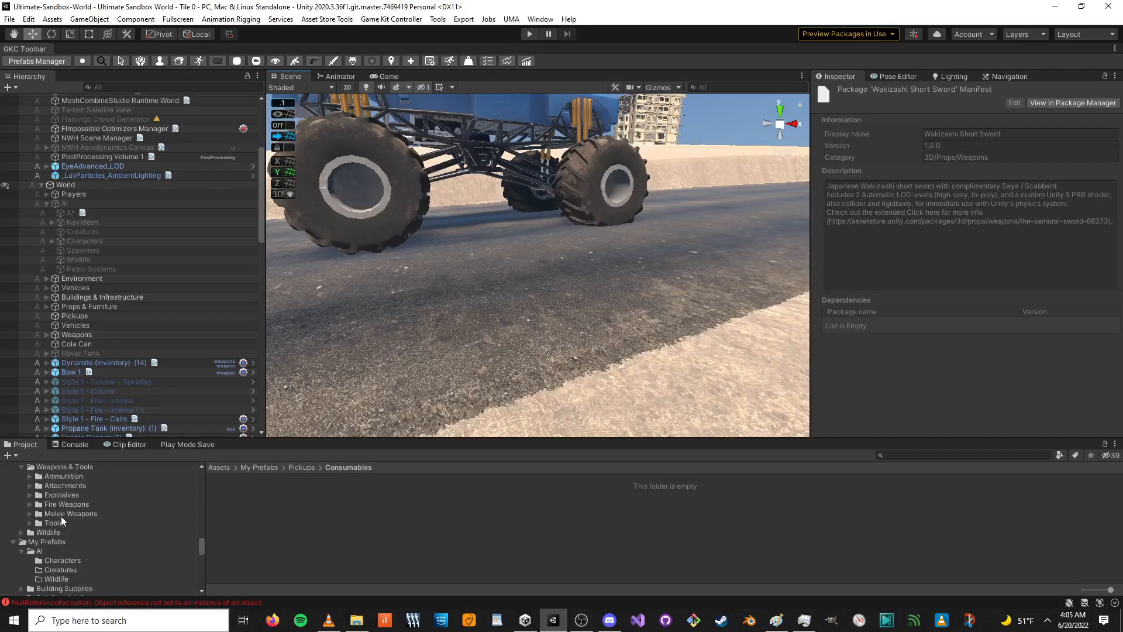
pyautogui.click(13, 542)
pyautogui.scroll(4, 17, 543)
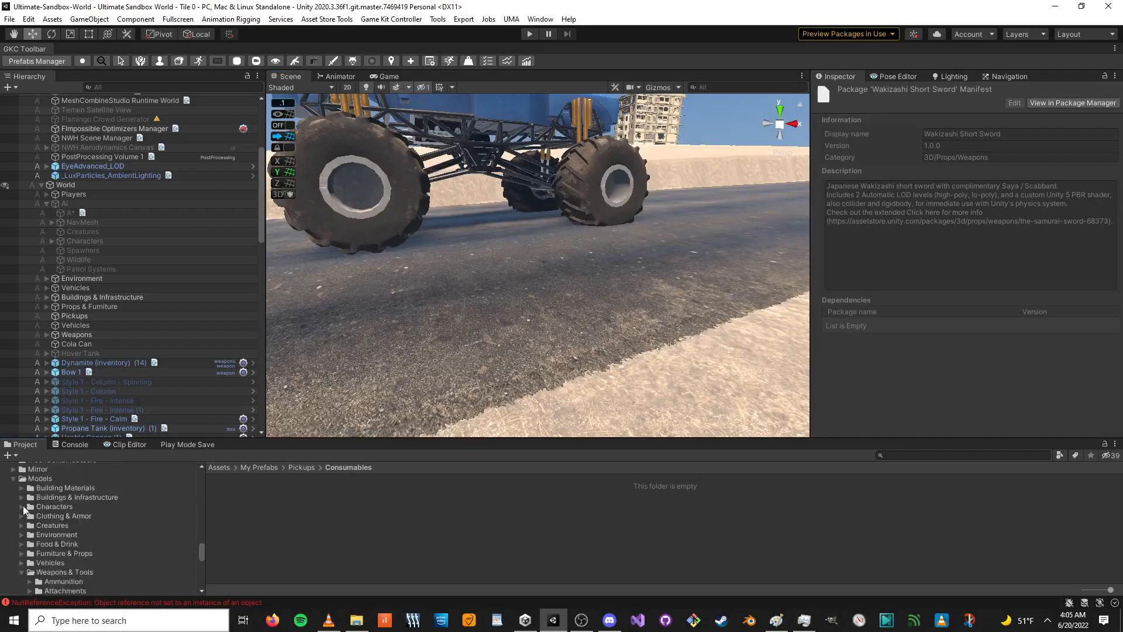
pyautogui.scroll(-4, 46, 501)
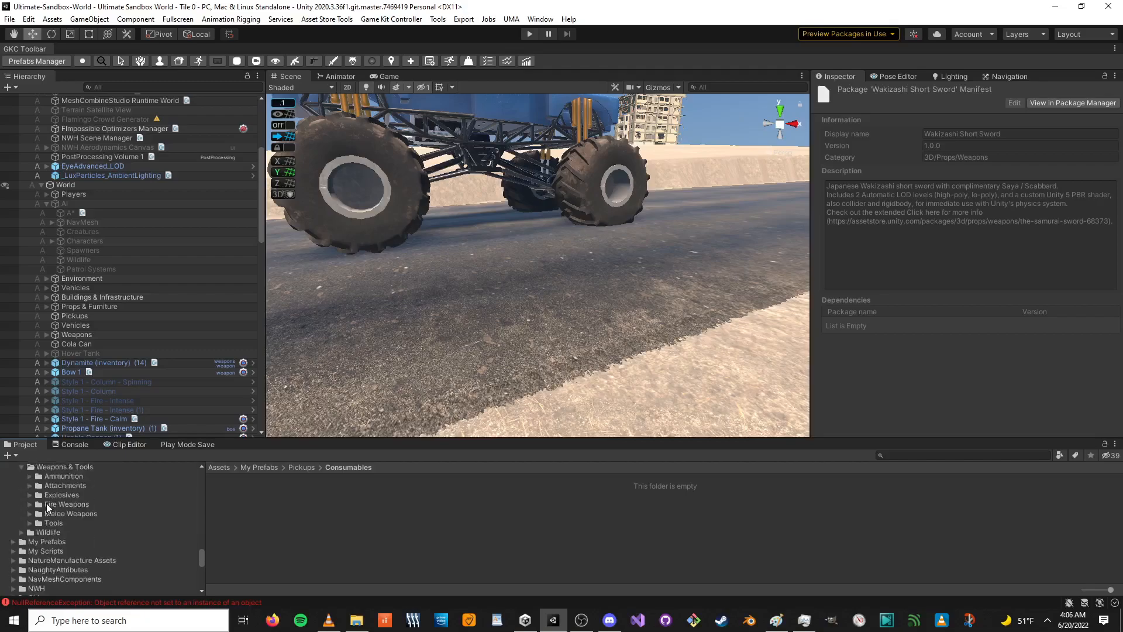
pyautogui.click(65, 512)
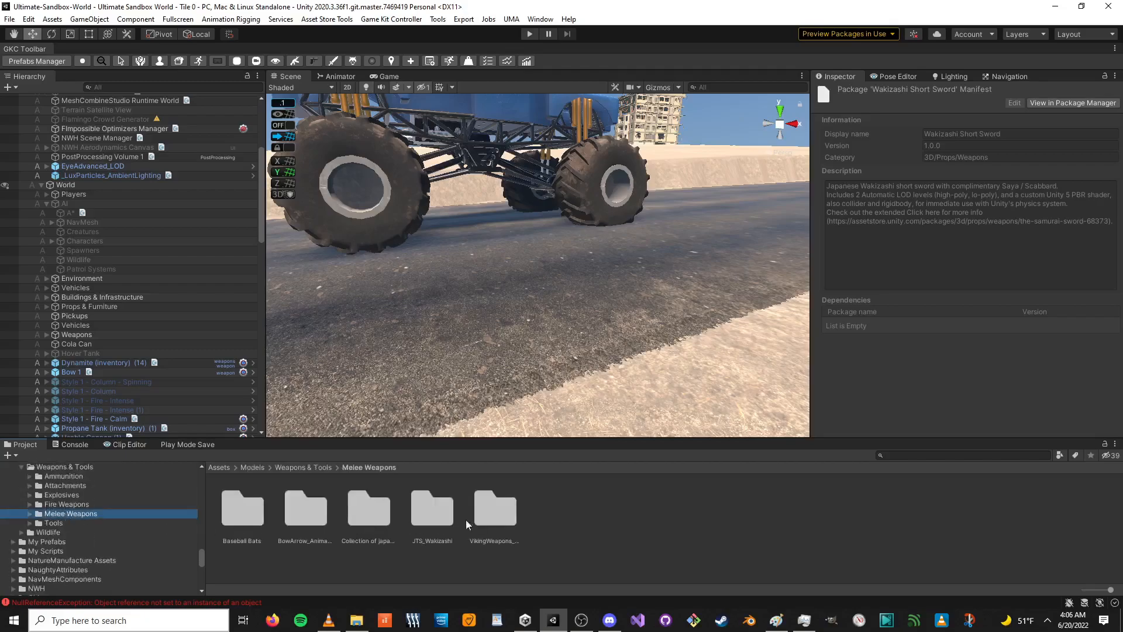
pyautogui.doubleClick(434, 515)
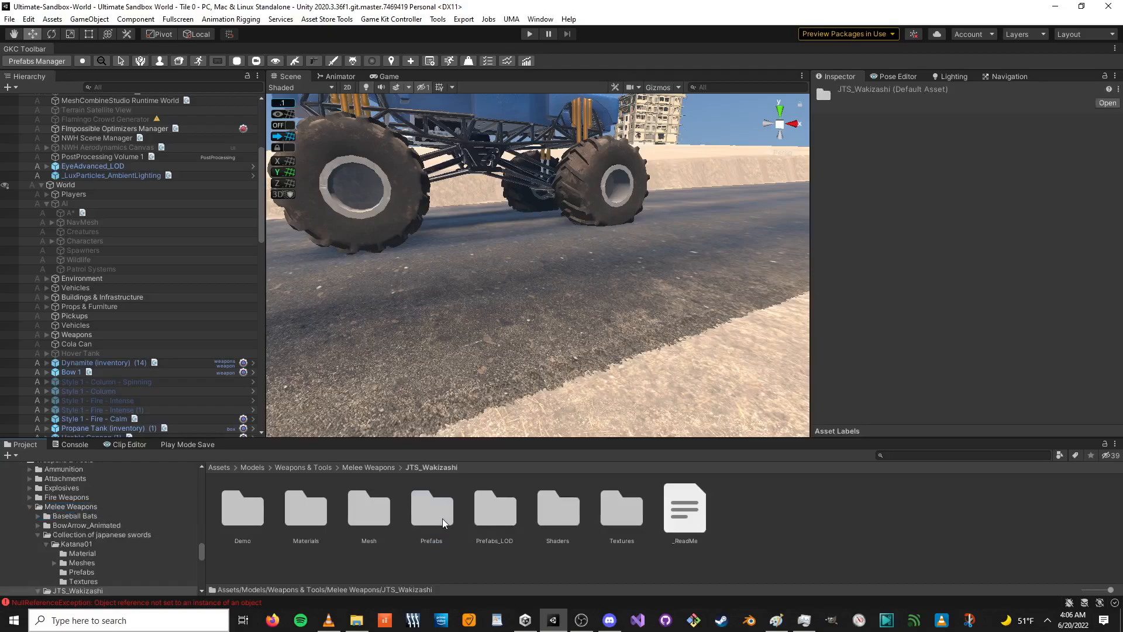
pyautogui.doubleClick(434, 515)
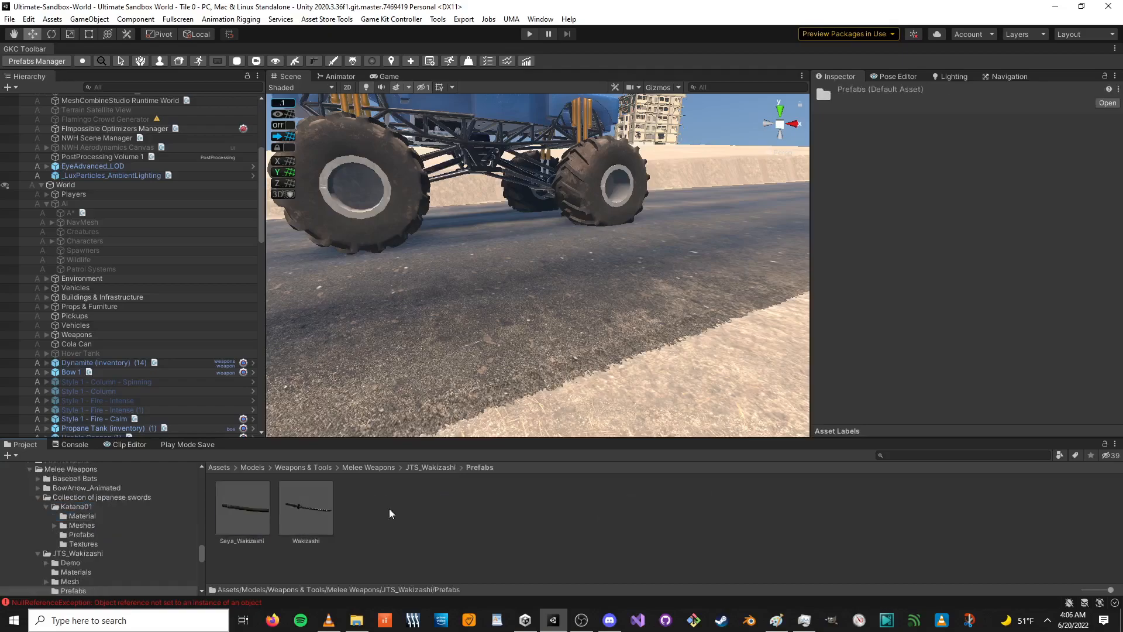
# - Examine the parts of the wakizashi_bohi model in the JTS_Wakizashi Mesh folder
pyautogui.click(419, 467)
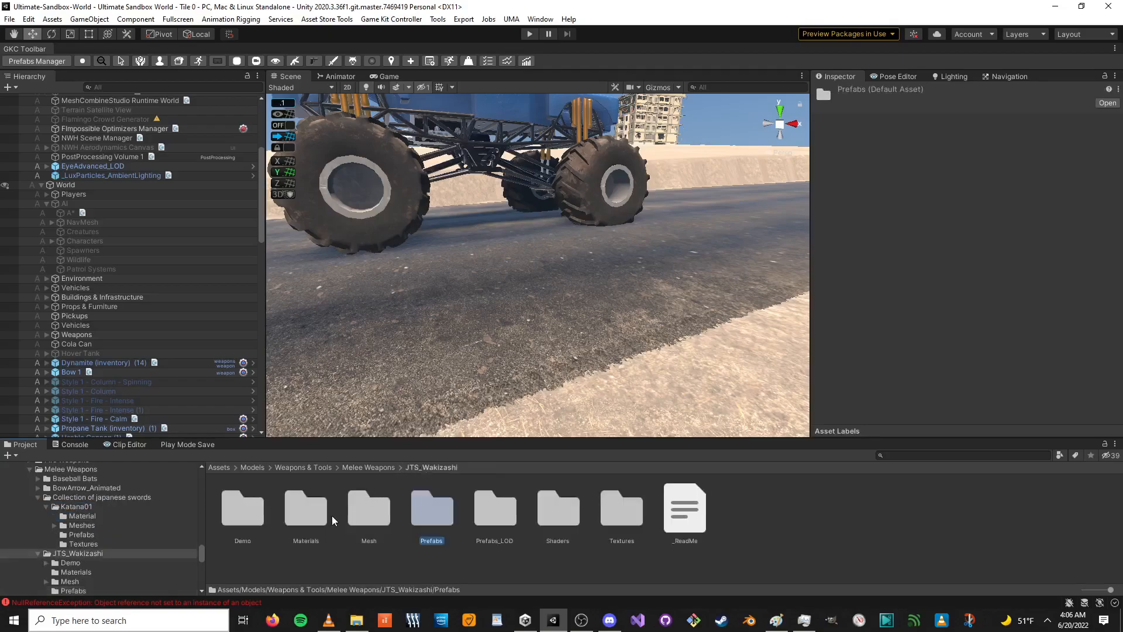
pyautogui.doubleClick(364, 517)
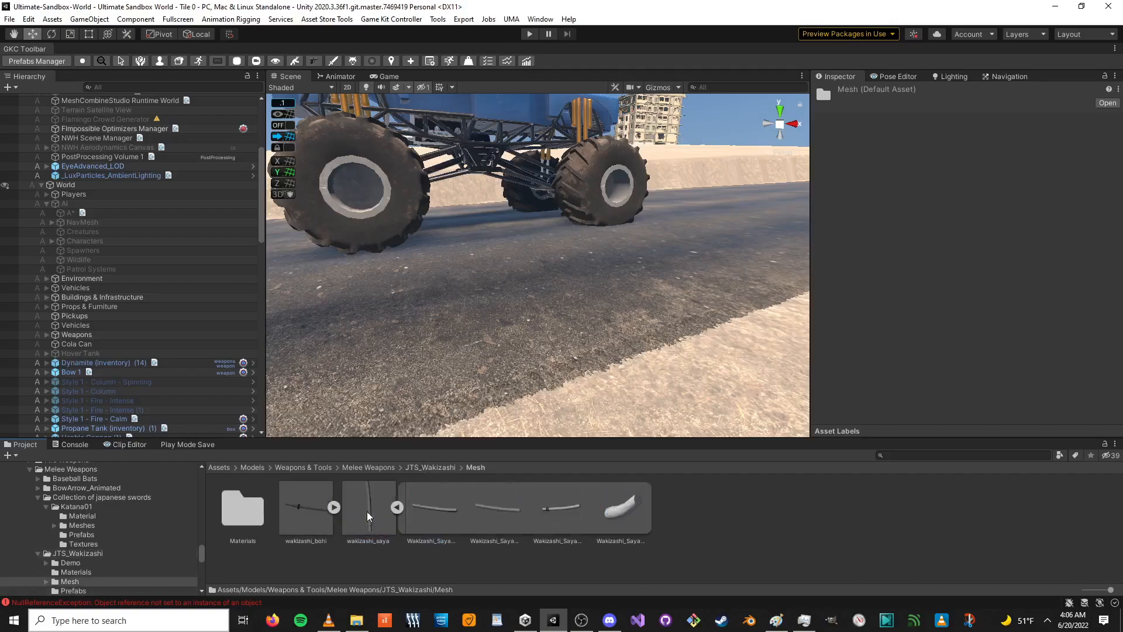
pyautogui.click(334, 508)
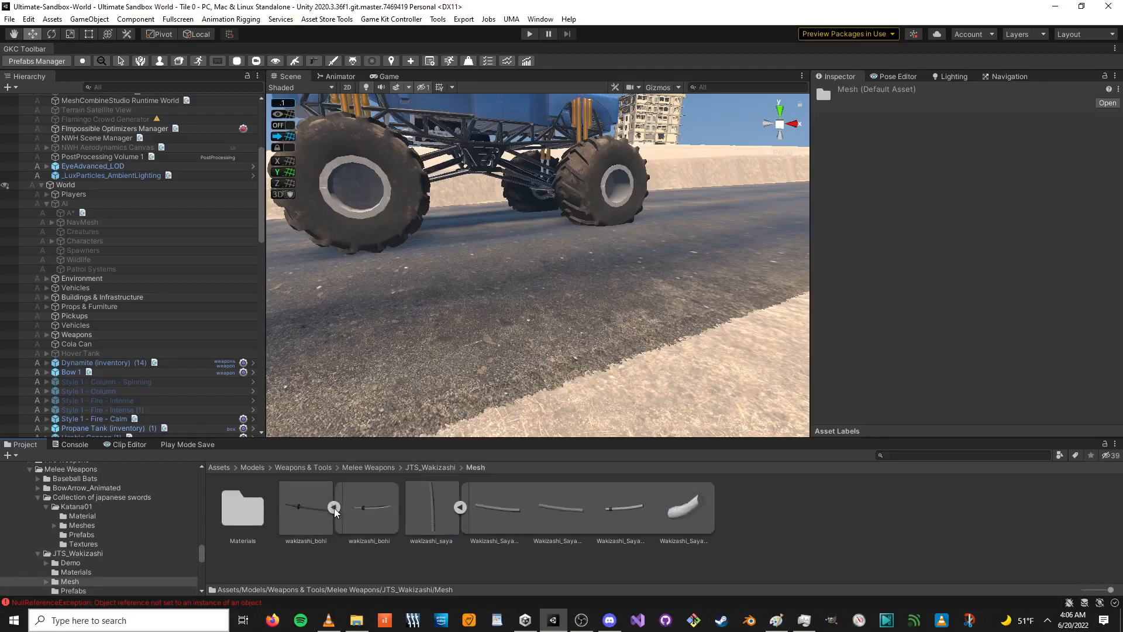
pyautogui.click(334, 508)
pyautogui.moveTo(307, 507); pyautogui.dragTo(513, 364)
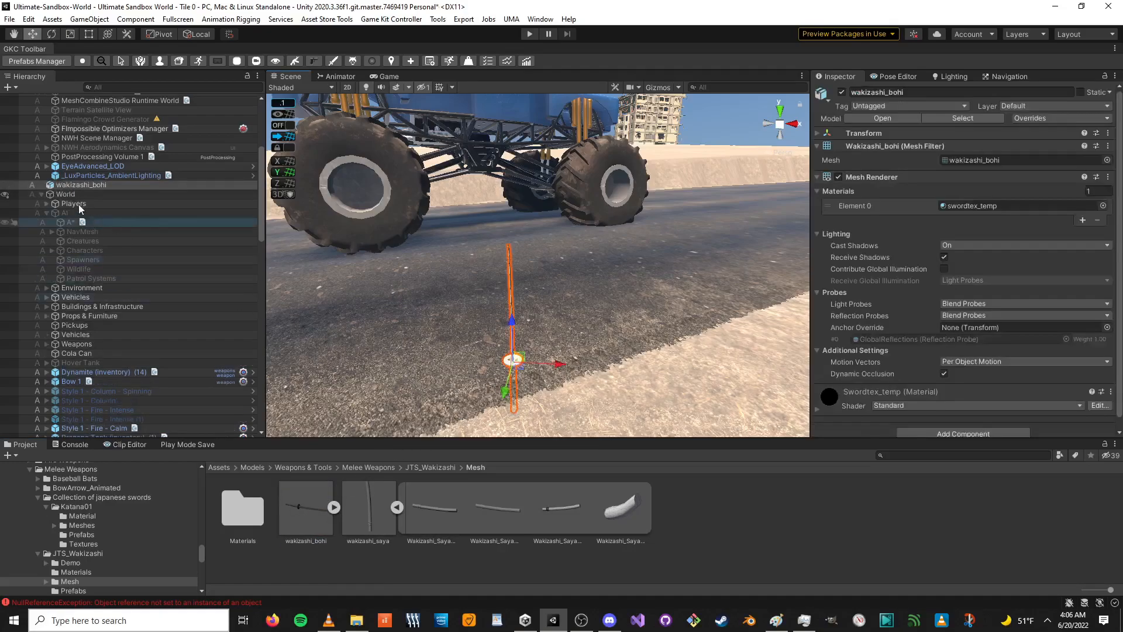
pyautogui.moveTo(511, 320); pyautogui.dragTo(517, 255)
pyautogui.scroll(5, 458, 301)
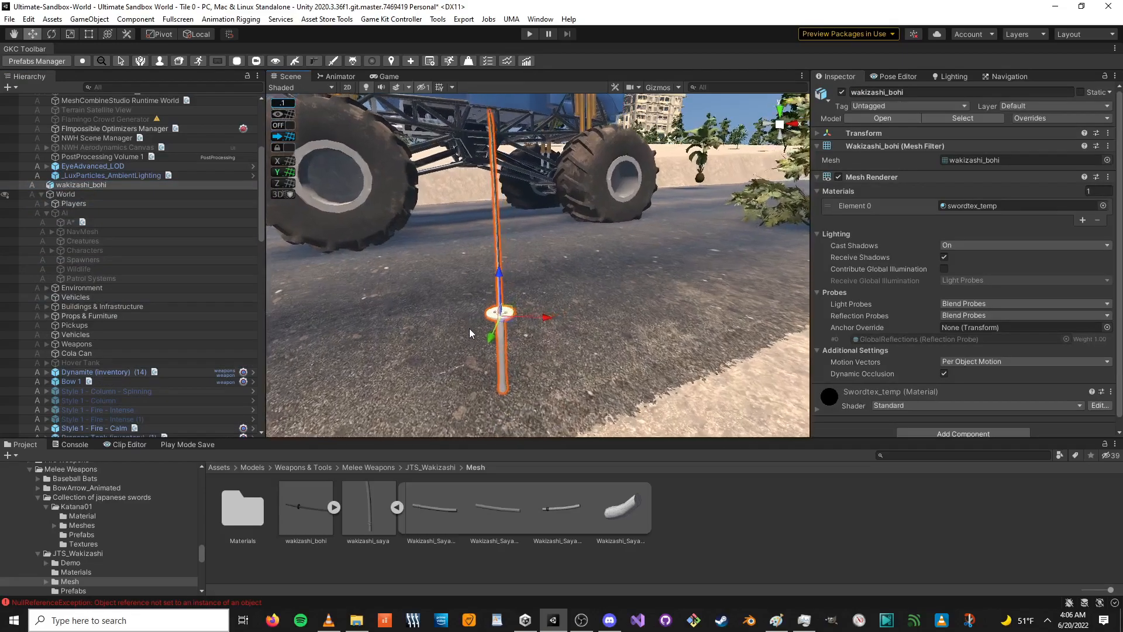
pyautogui.scroll(1, 475, 329)
pyautogui.press('f')
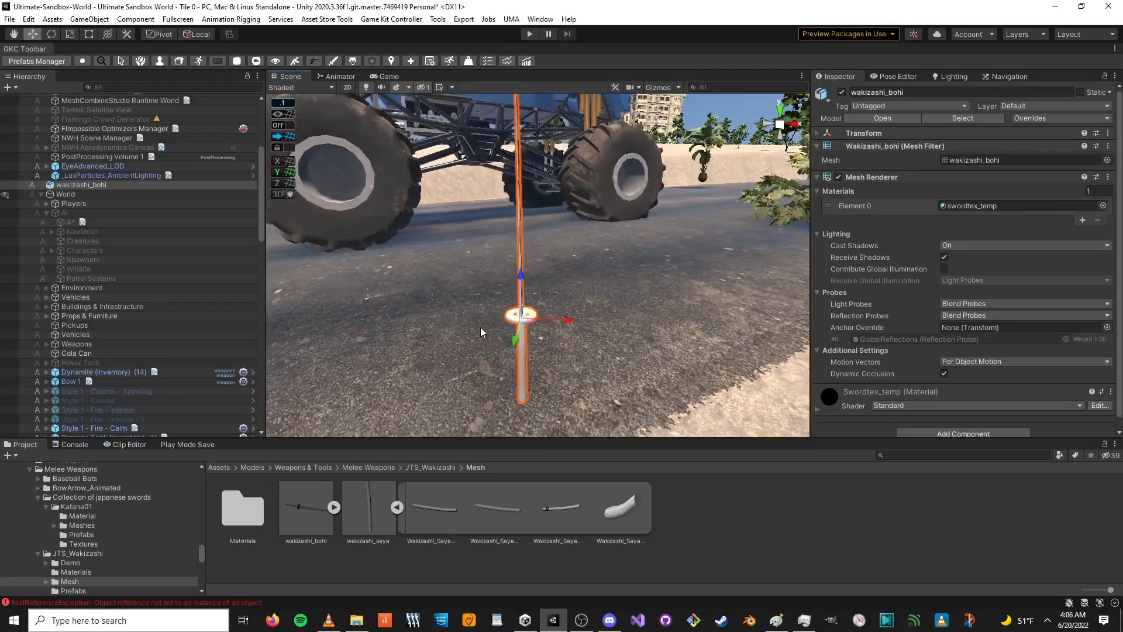
pyautogui.scroll(5, 480, 327)
pyautogui.scroll(3, 482, 326)
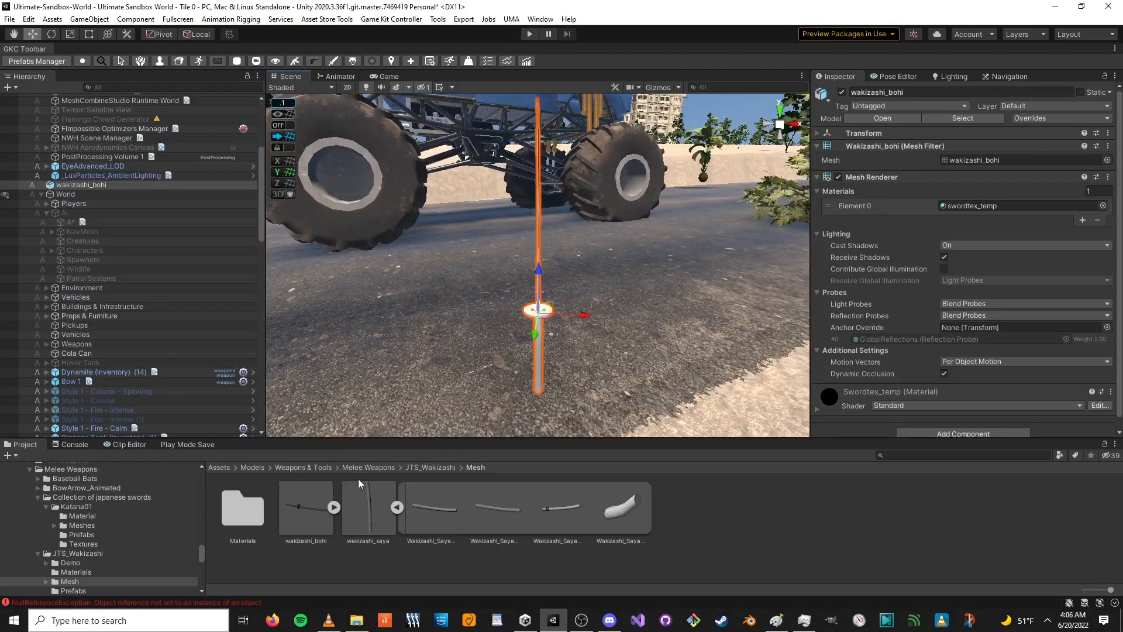
pyautogui.click(72, 186)
pyautogui.press('Delete')
# - Place the Wakizashi prefab from the JTS_Wakizashi Prefabs folder on the road and raise it above the ground
pyautogui.click(438, 467)
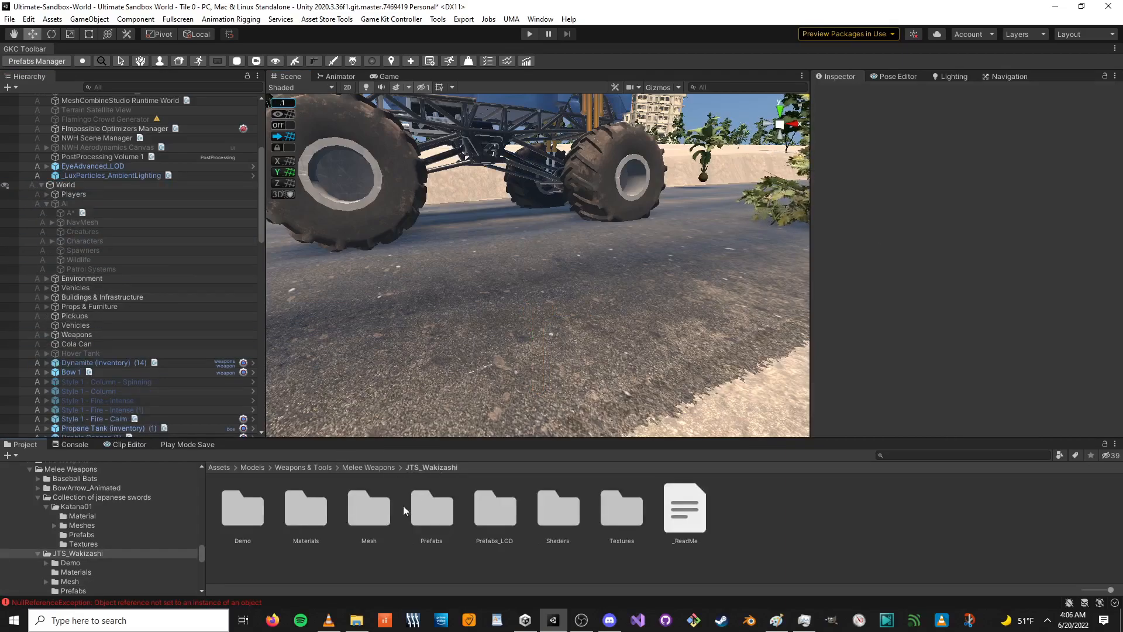
pyautogui.doubleClick(431, 506)
pyautogui.moveTo(301, 526); pyautogui.dragTo(475, 363)
pyautogui.moveTo(472, 322); pyautogui.dragTo(475, 244)
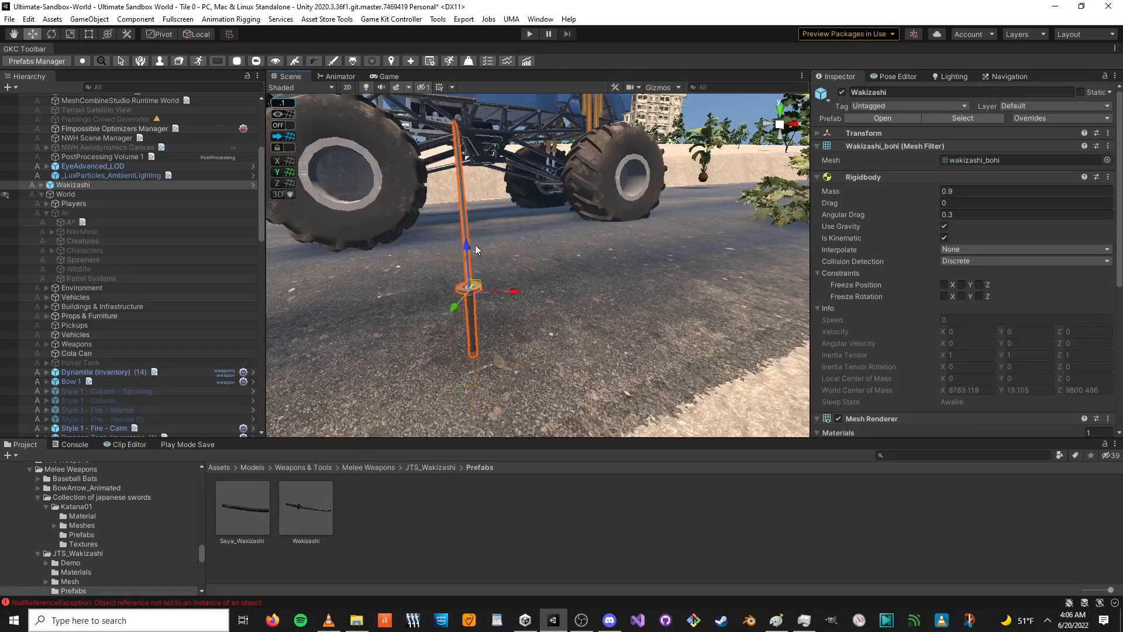
# - Unpack the Wakizashi prefab instance completely
pyautogui.rightClick(81, 184)
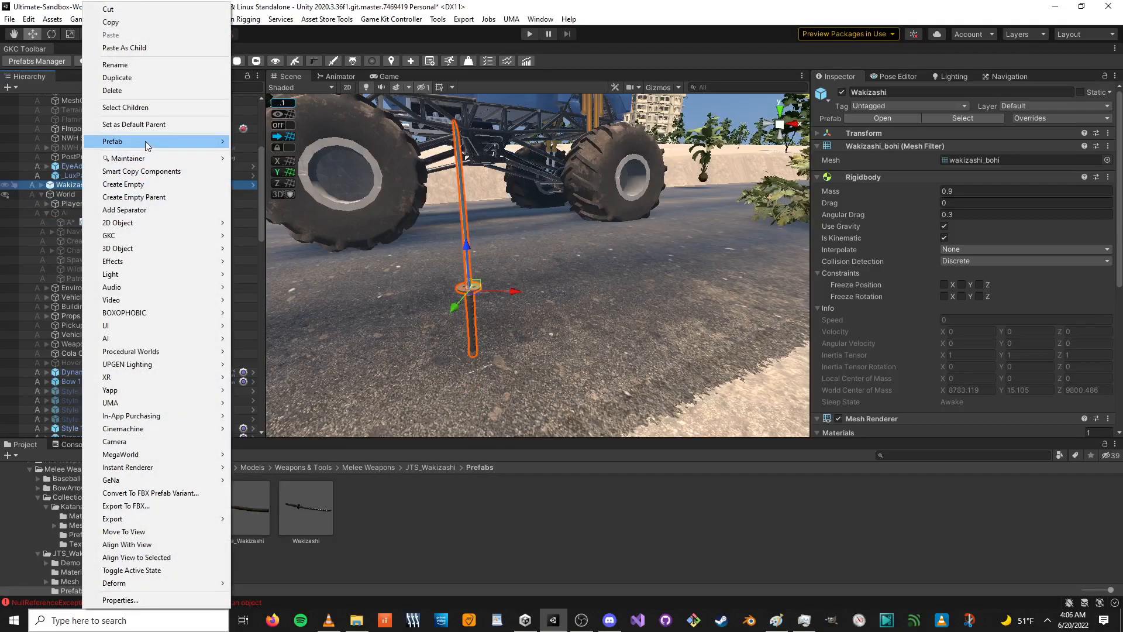
pyautogui.moveTo(148, 143)
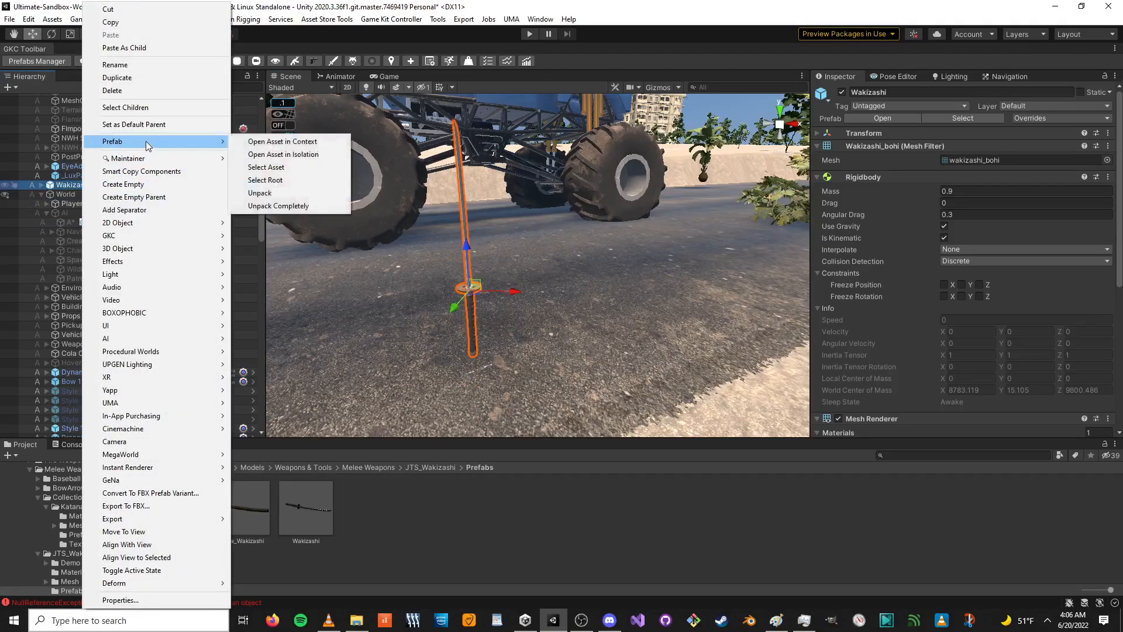
pyautogui.click(278, 206)
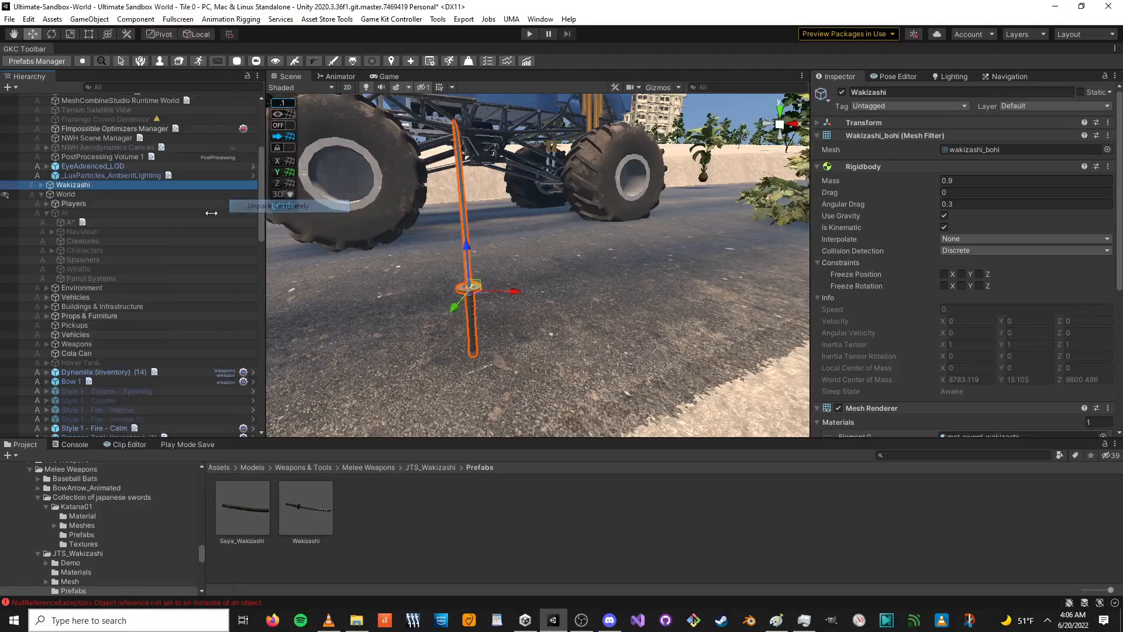
# - Delete the _Colliders group with its four colliders from Wakizashi, leaving the Wakizashi object selected
pyautogui.click(42, 184)
pyautogui.click(47, 195)
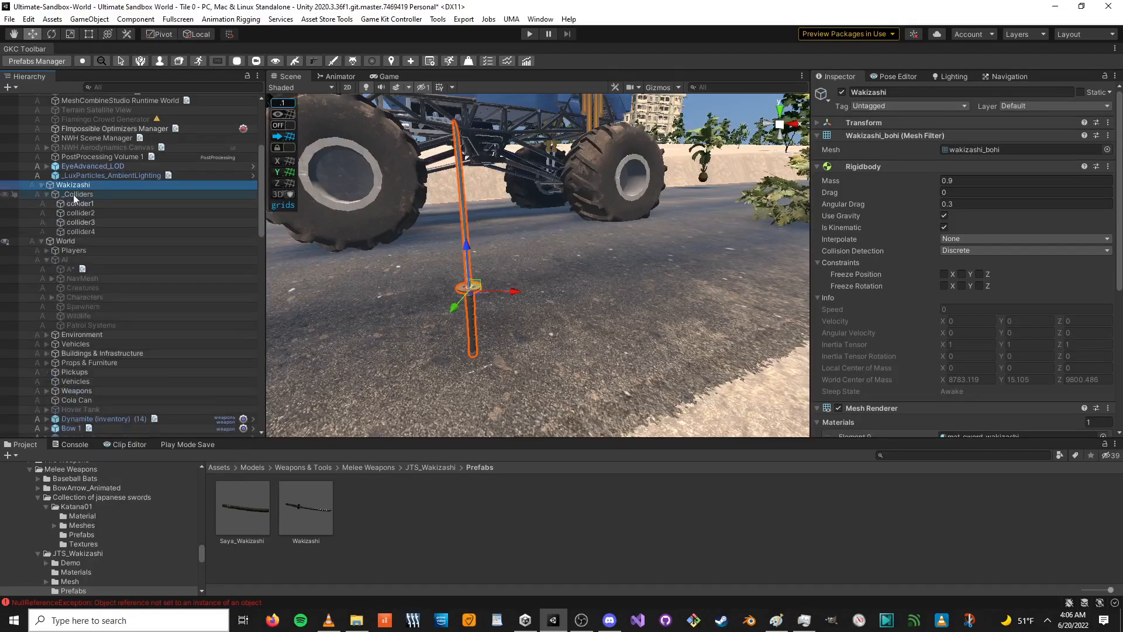
pyautogui.click(77, 195)
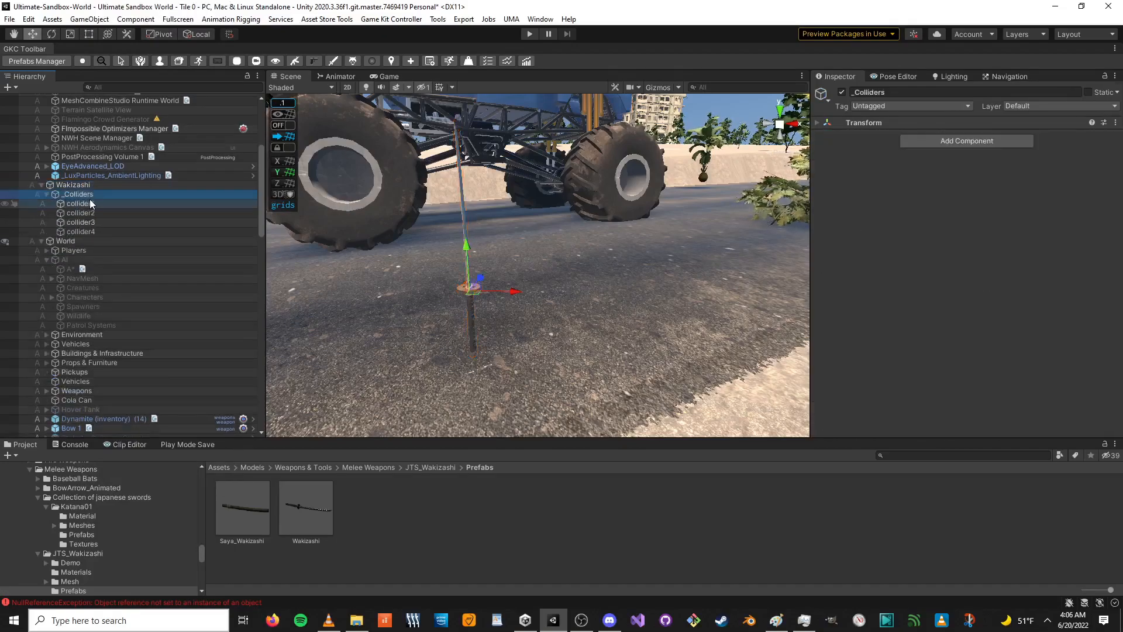
pyautogui.click(80, 204)
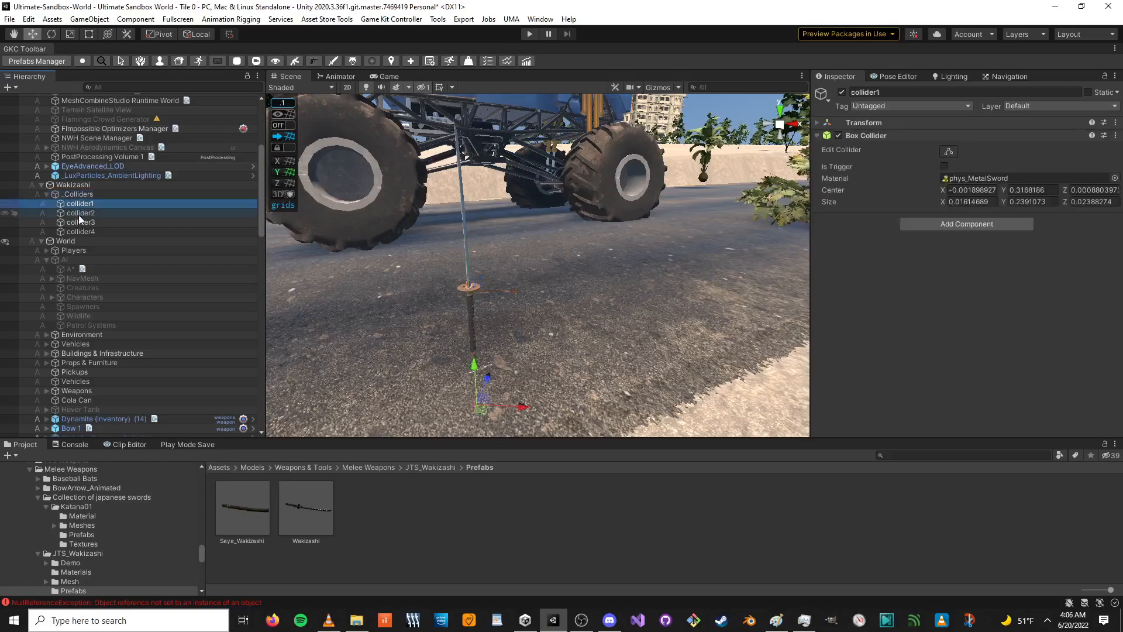
pyautogui.click(105, 195)
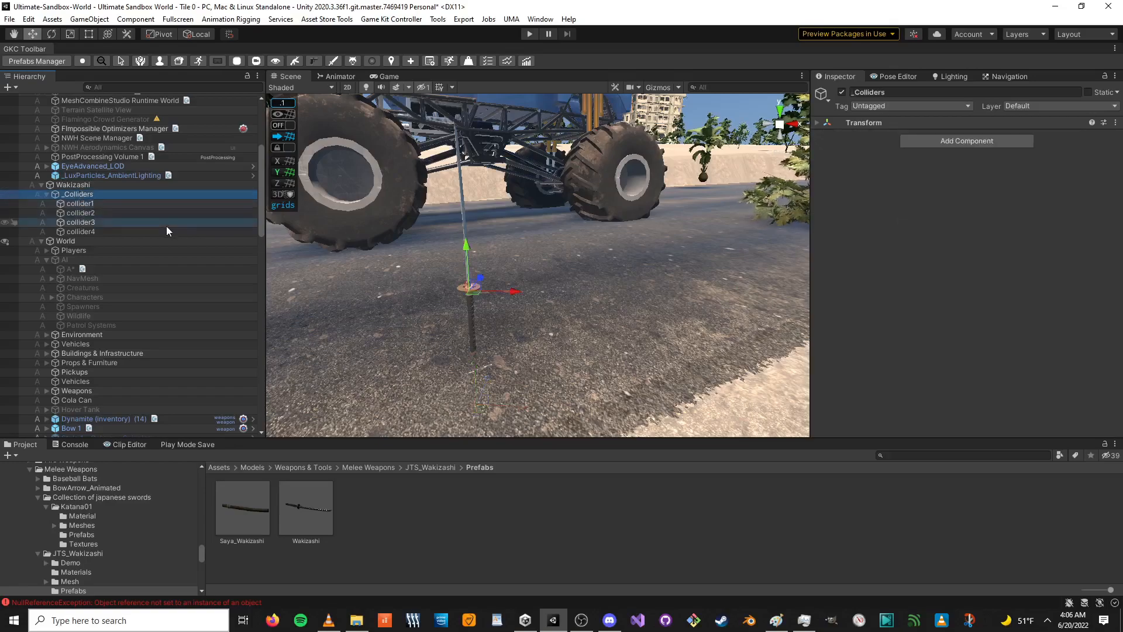
pyautogui.press('Delete')
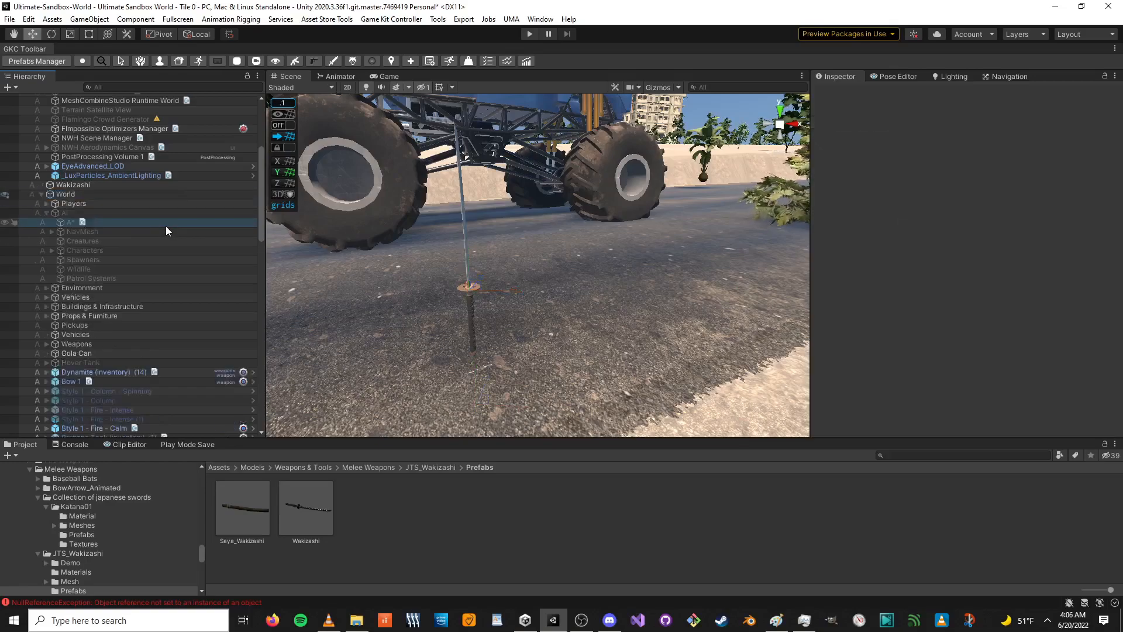
pyautogui.click(79, 186)
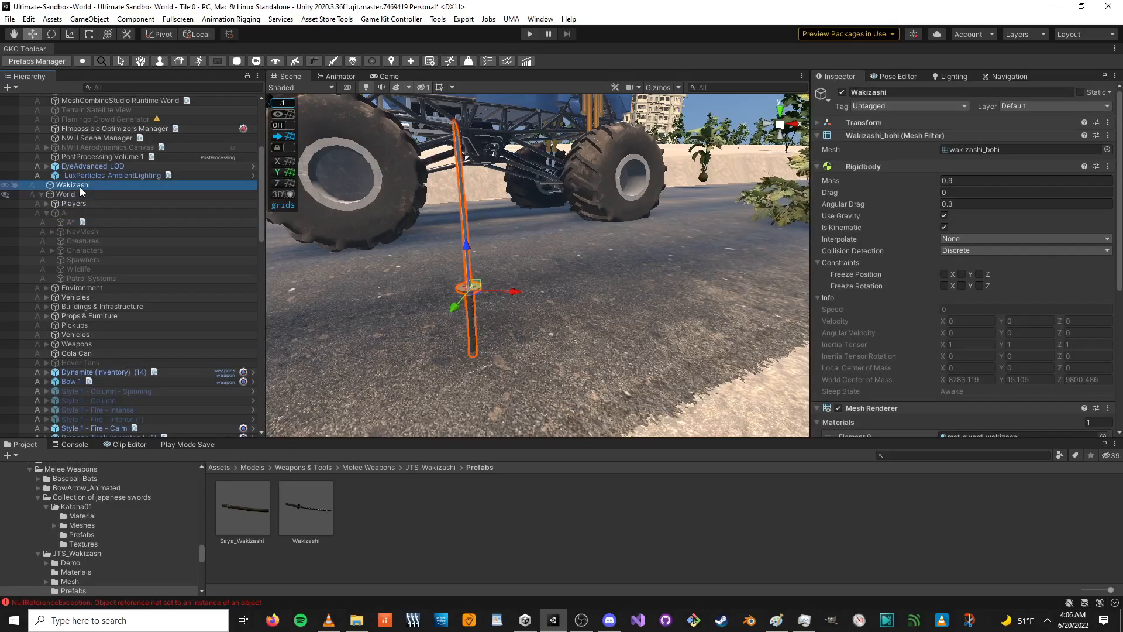
pyautogui.click(386, 19)
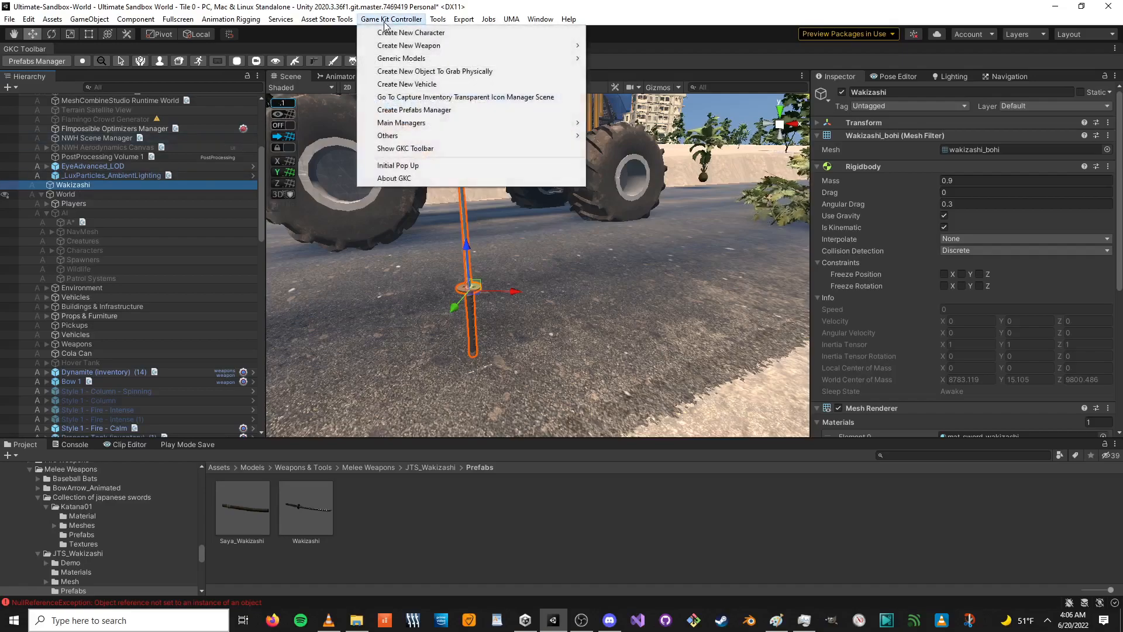
pyautogui.moveTo(387, 46)
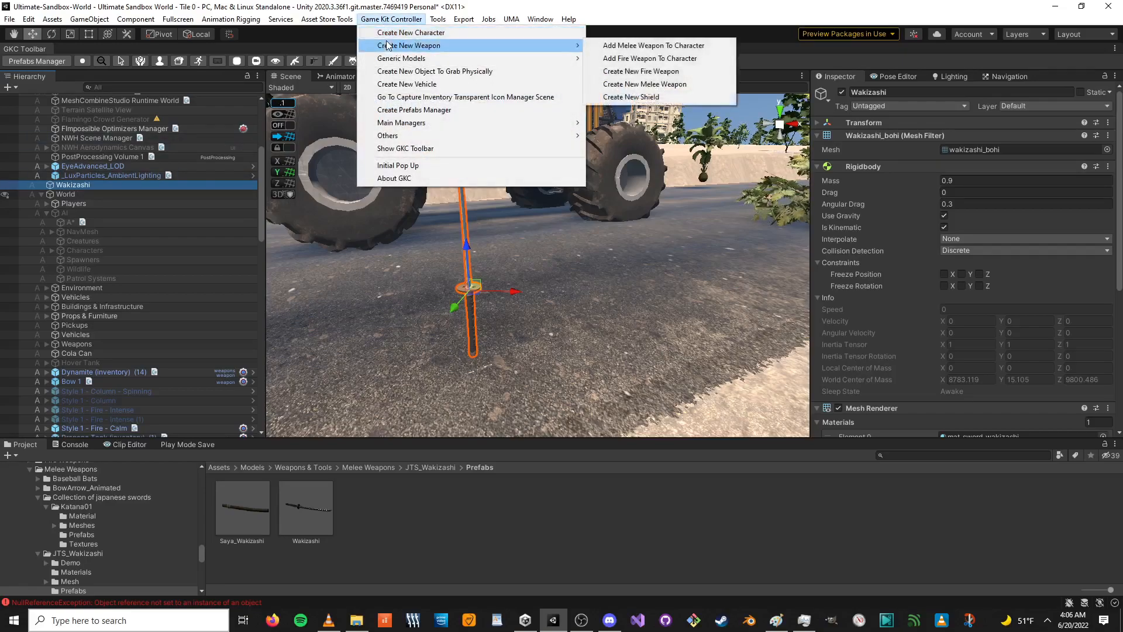
pyautogui.click(411, 4)
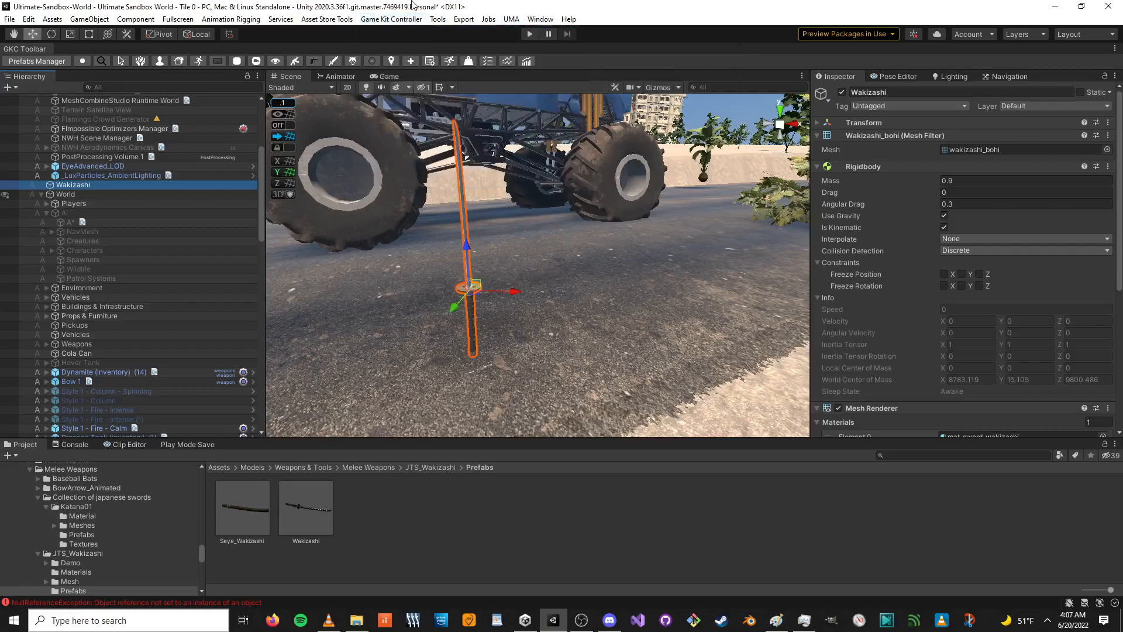
# - Start Game Kit Controller's new melee weapon creator with object type Axe One Hand (to grab physically with Melee Attacks With Strafe)
pyautogui.click(395, 20)
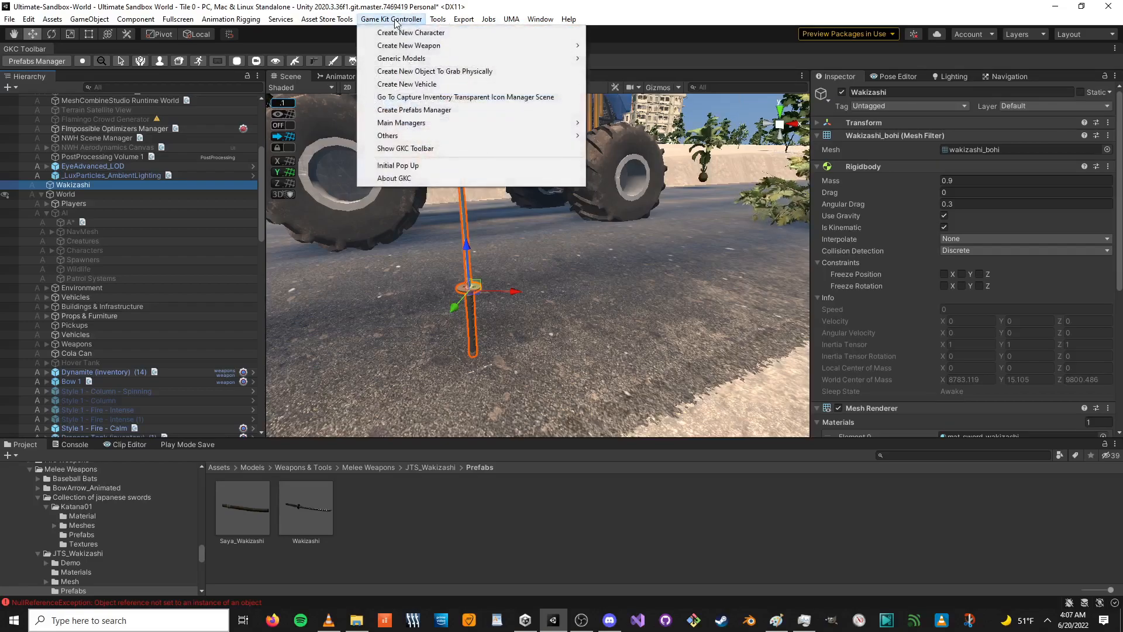
pyautogui.moveTo(415, 45)
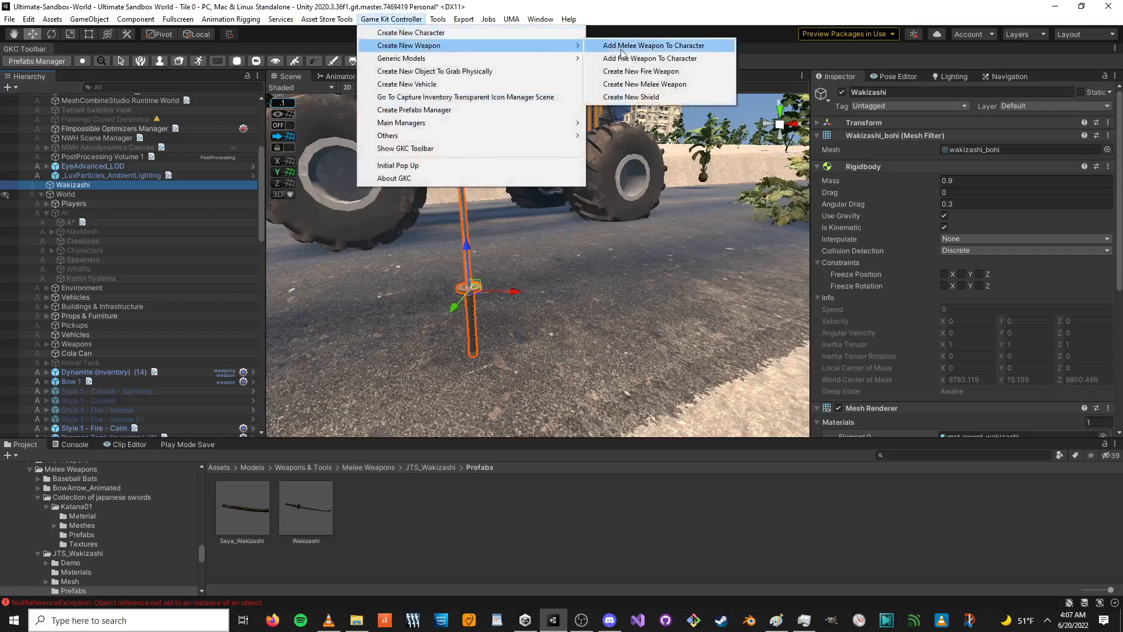
pyautogui.click(654, 86)
pyautogui.moveTo(573, 138); pyautogui.dragTo(745, 97)
pyautogui.click(714, 257)
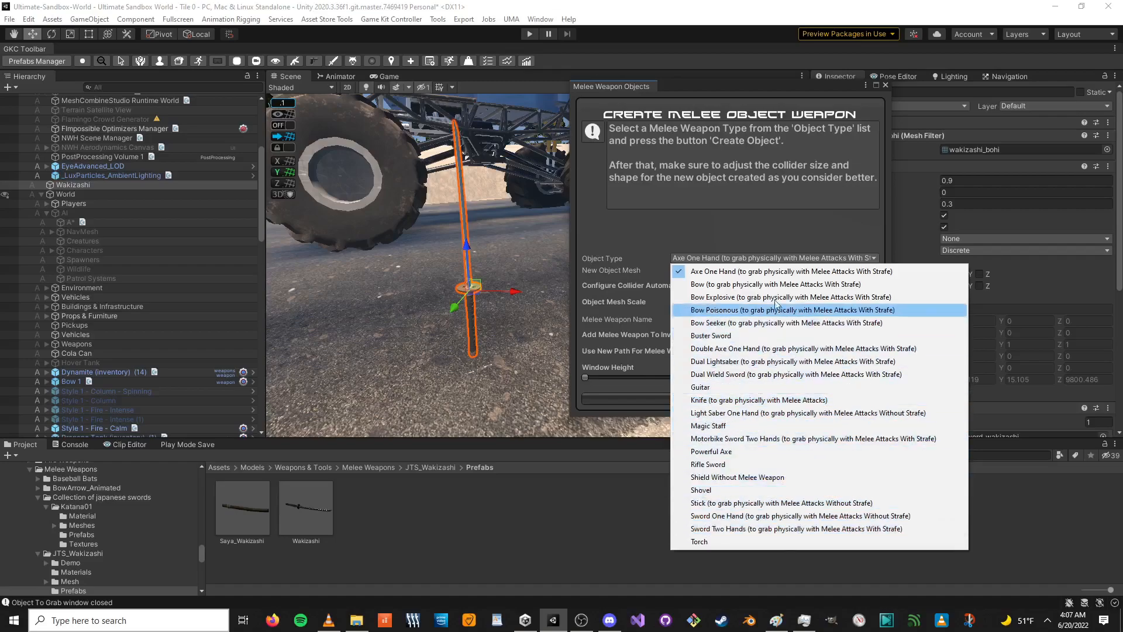
pyautogui.click(734, 273)
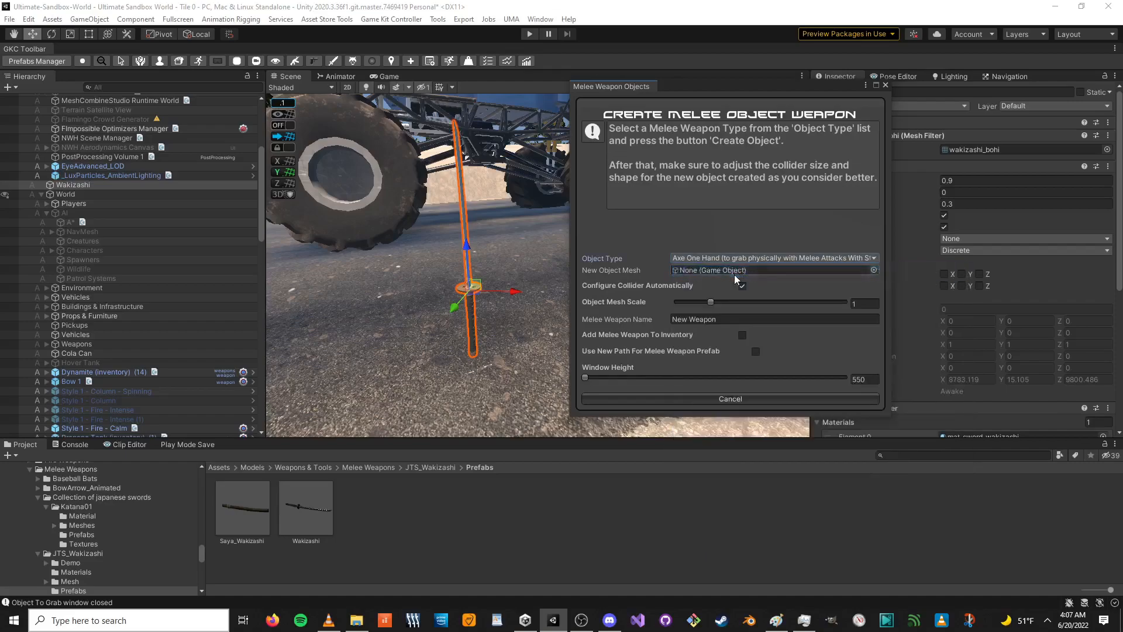
# - Create the melee weapon object with Wakizashi as its mesh and Wakizashi Short Sword as its name
pyautogui.moveTo(61, 187); pyautogui.dragTo(696, 269)
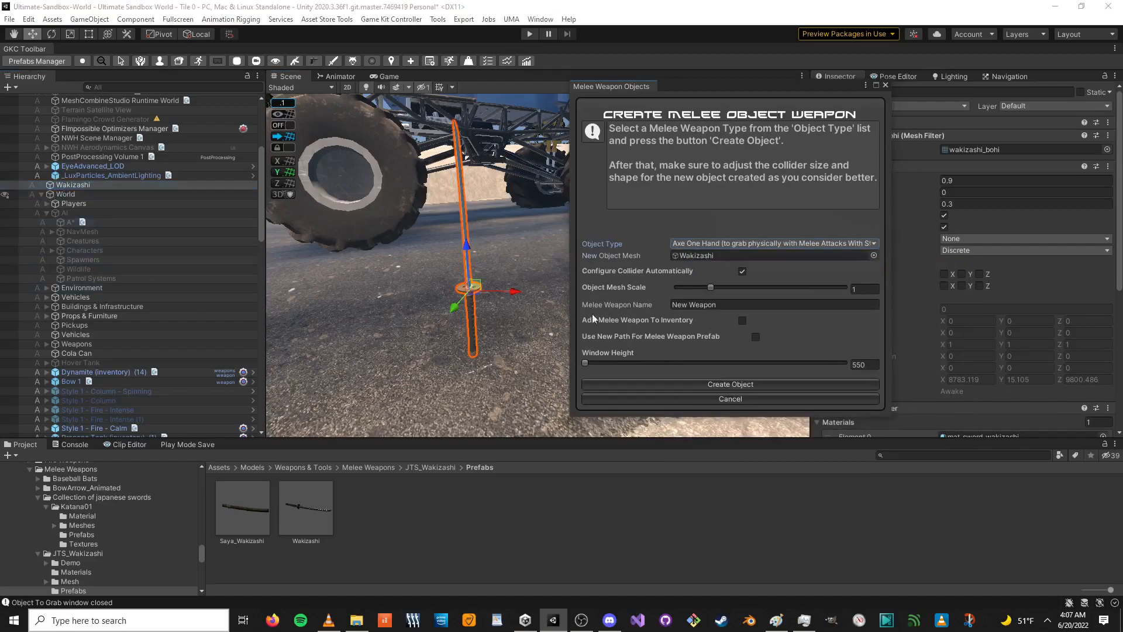
pyautogui.click(737, 305)
pyautogui.write('W')
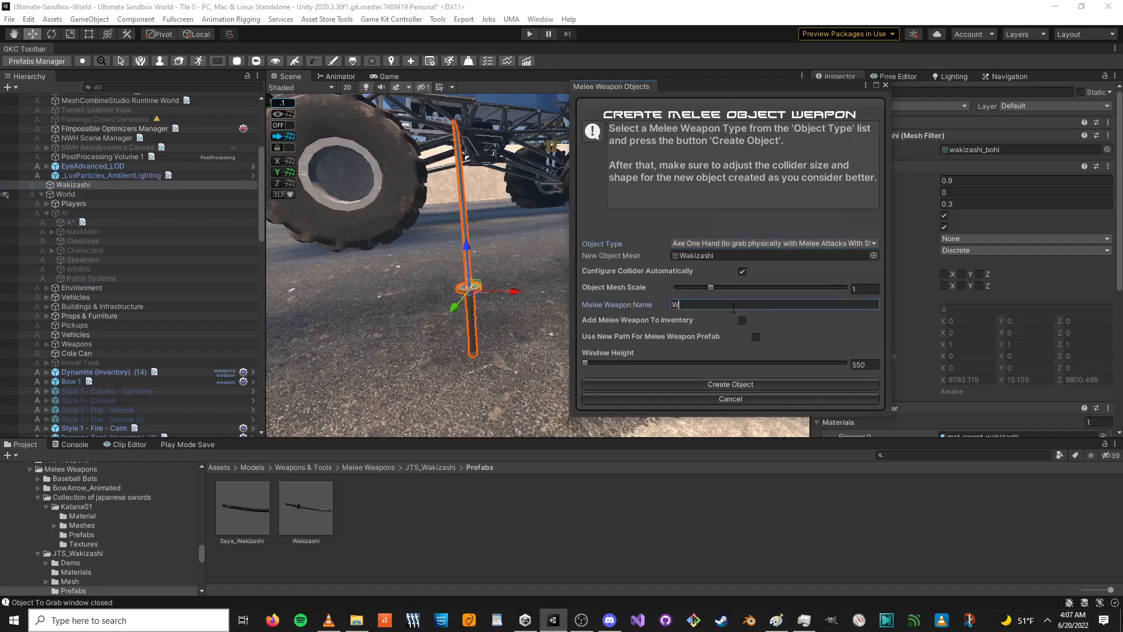
pyautogui.write('akizashi Short Sword')
pyautogui.click(732, 384)
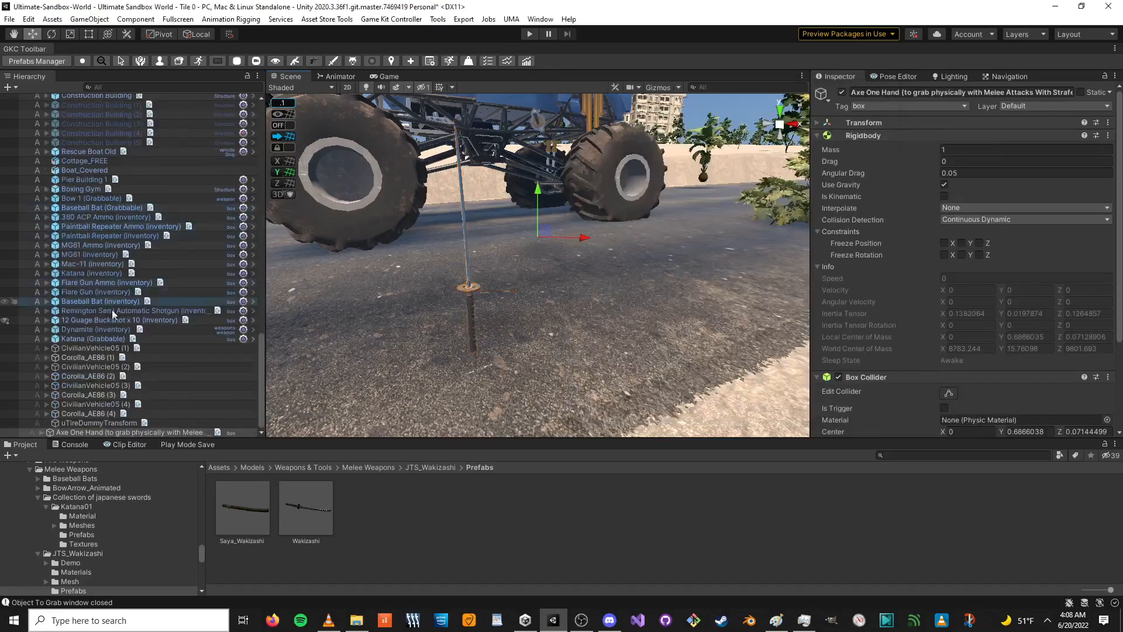
# - Delete the leftover original Wakizashi object from the scene, keeping the newly created melee weapon object
pyautogui.click(135, 432)
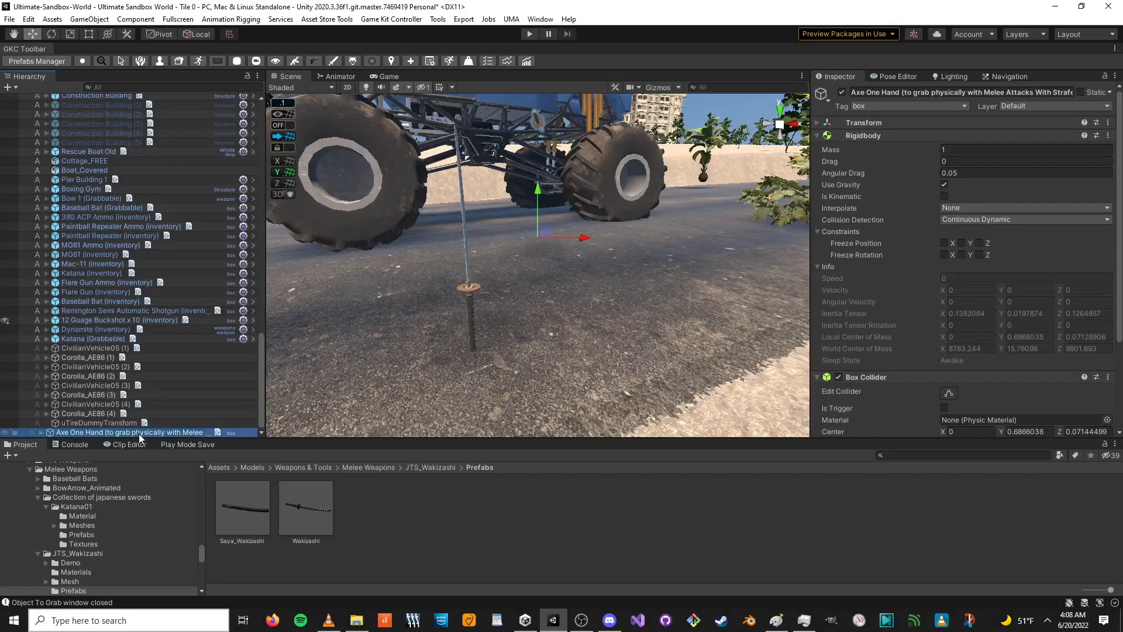
pyautogui.scroll(15, 129, 233)
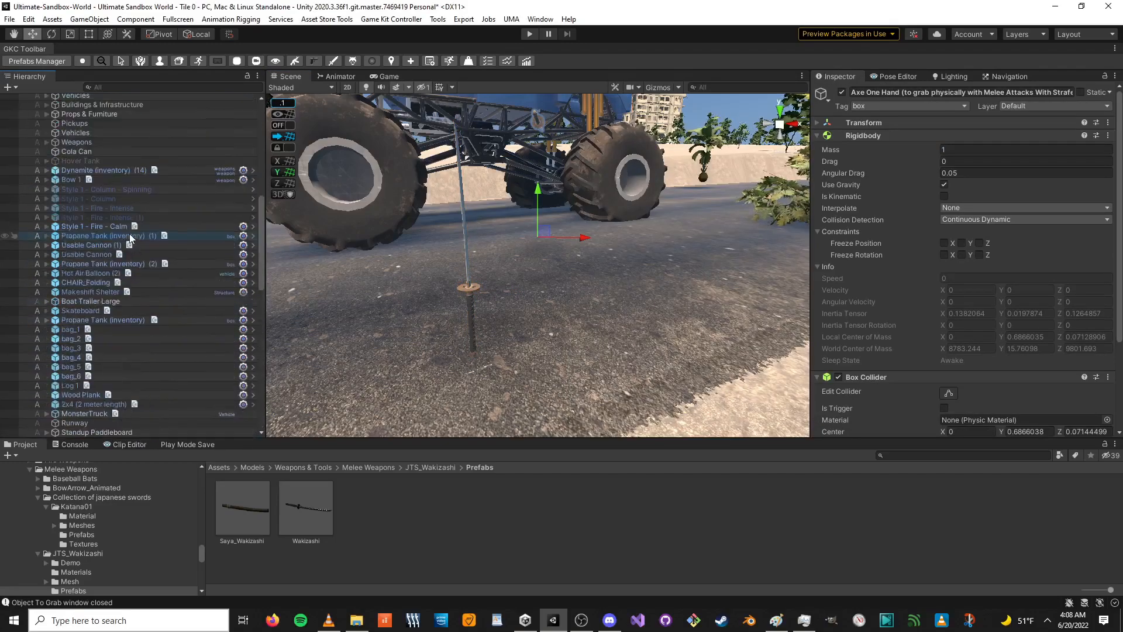
pyautogui.scroll(10, 127, 233)
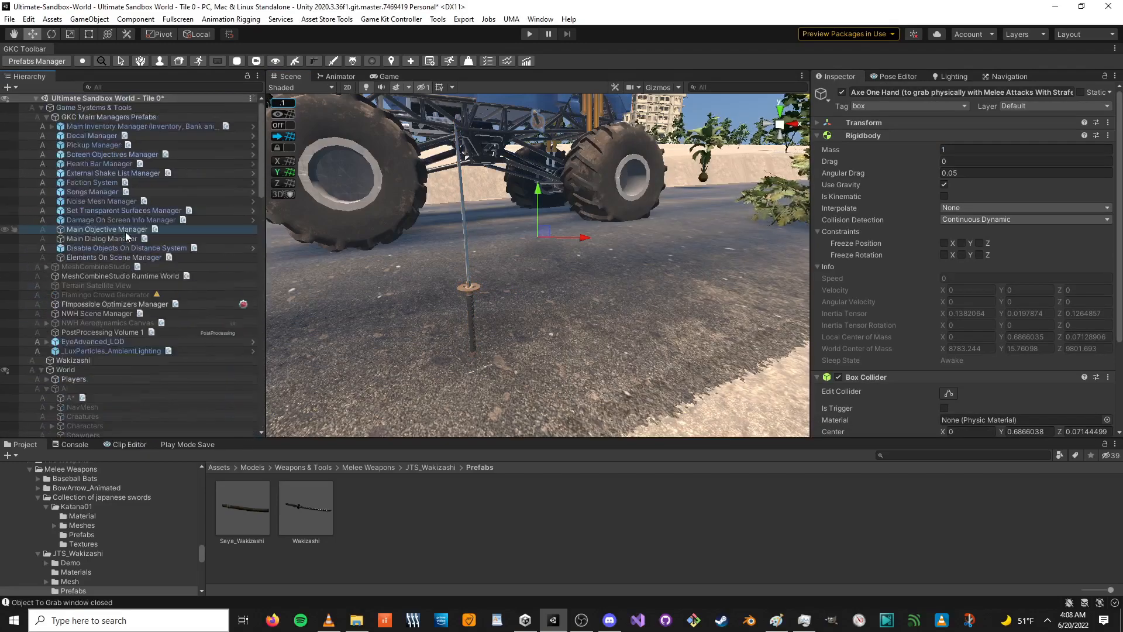
pyautogui.click(87, 360)
pyautogui.press('Delete')
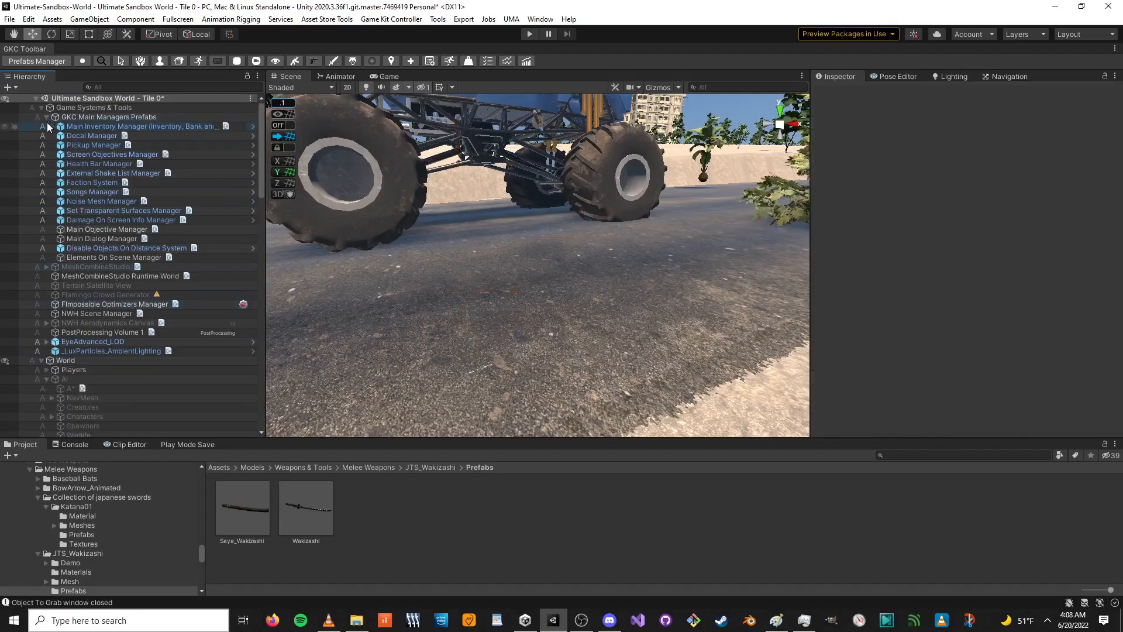
# - Collapse the Game Systems & Tools group and rename the new Axe One Hand weapon object to Wakizashi Short Sword (Grabbable)
pyautogui.click(41, 108)
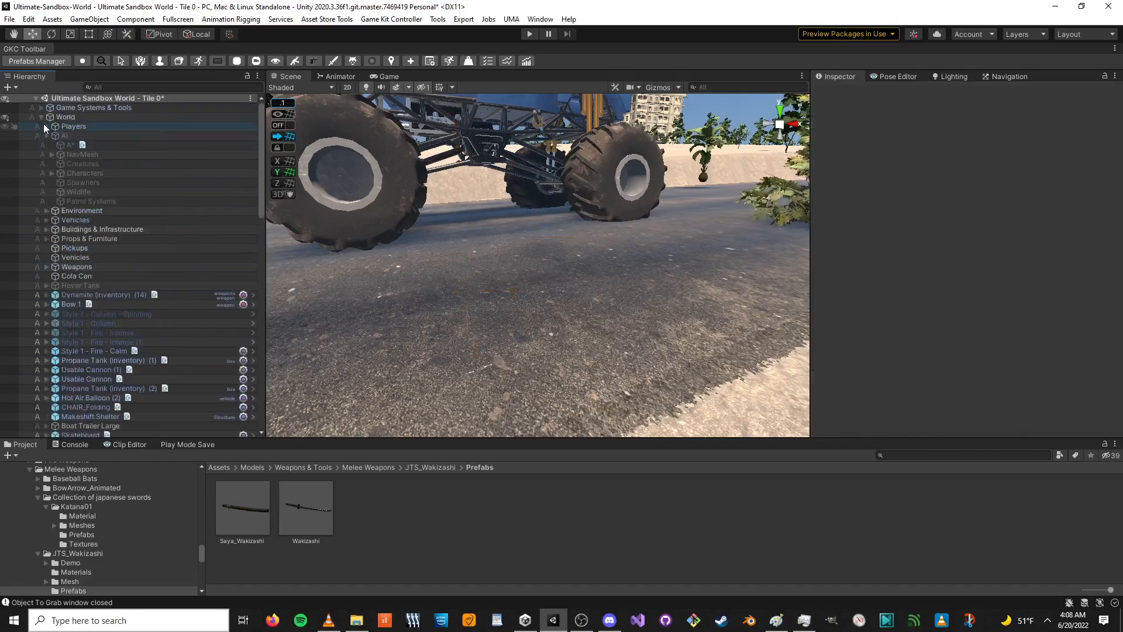
pyautogui.scroll(-15, 118, 371)
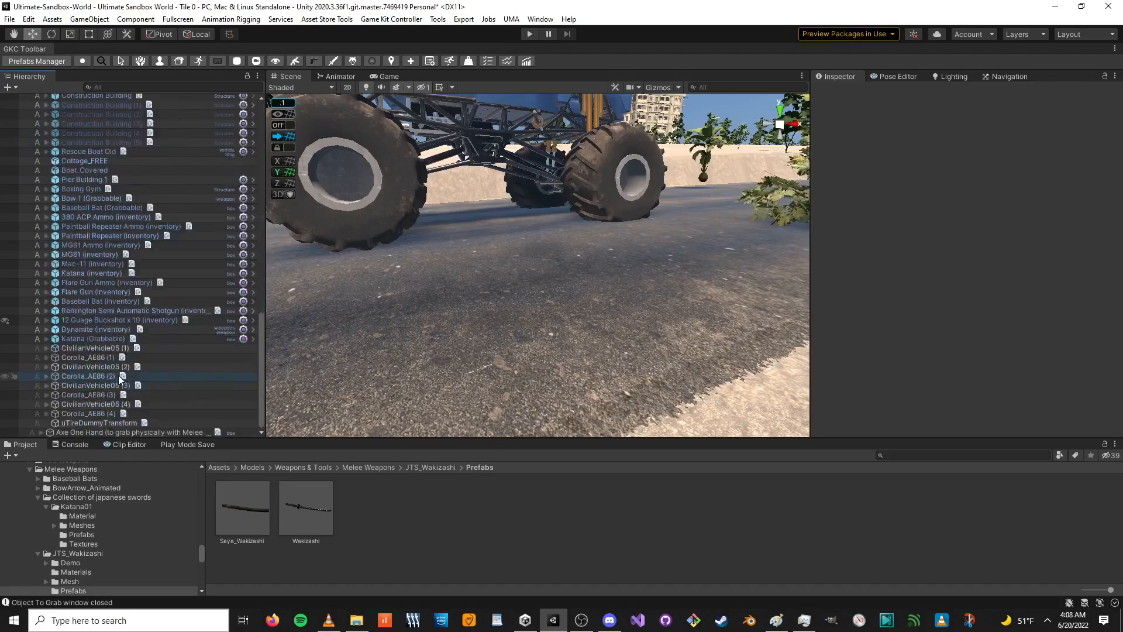
pyautogui.click(121, 432)
pyautogui.press('F2')
pyautogui.write('WSak')
pyautogui.press('BackSpace')
pyautogui.press('BackSpace')
pyautogui.press('BackSpace')
pyautogui.press('BackSpace')
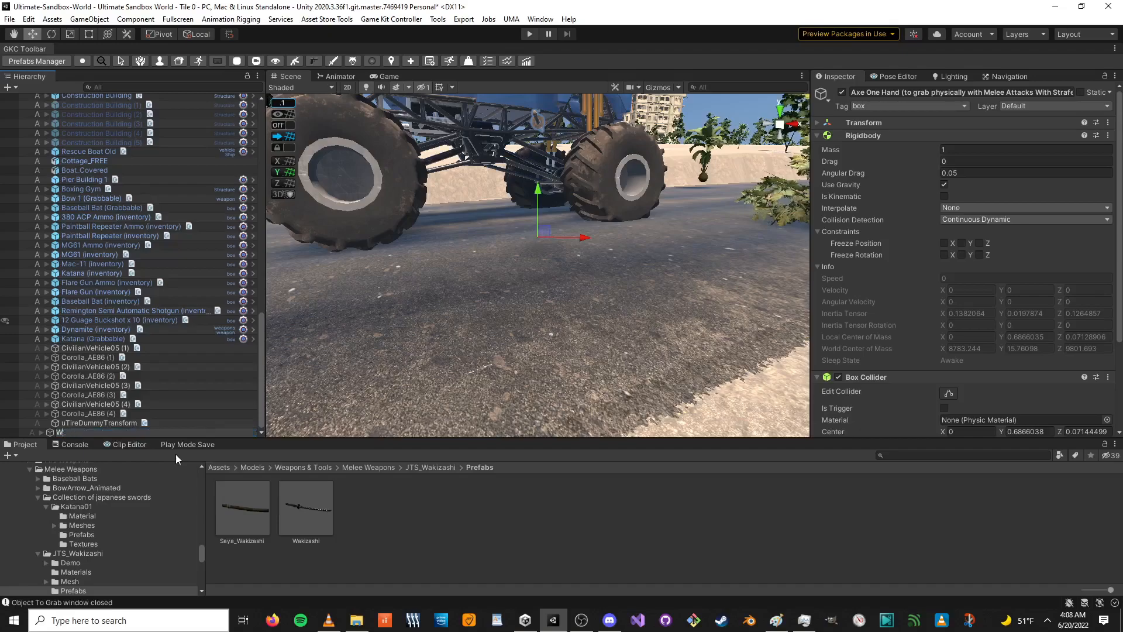
pyautogui.write('Wakiz')
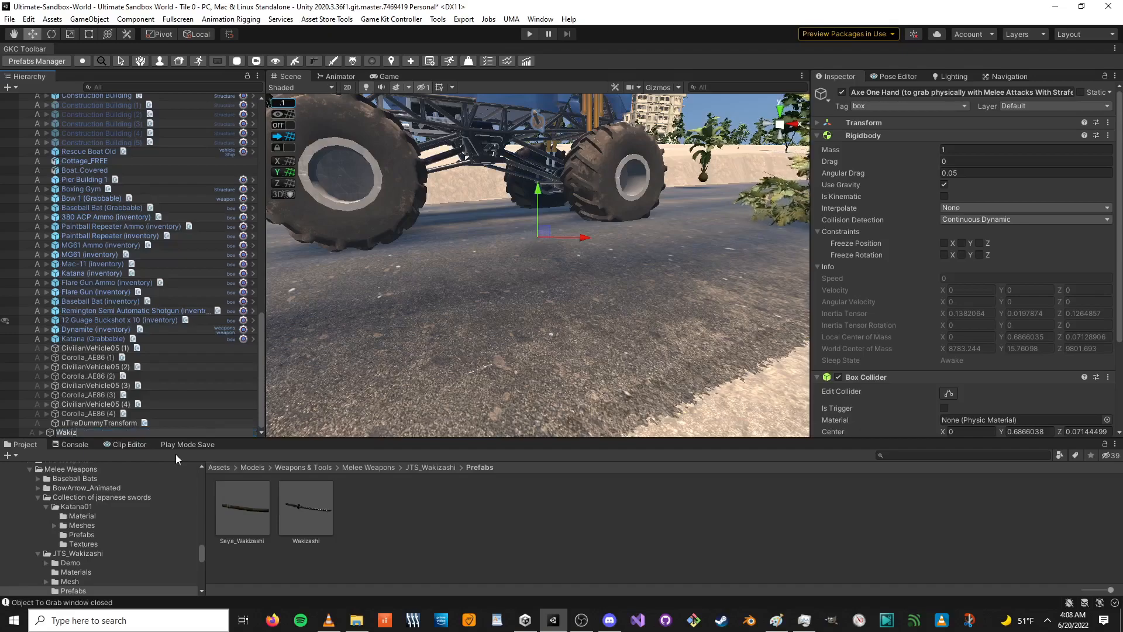
pyautogui.write('ashi Short S')
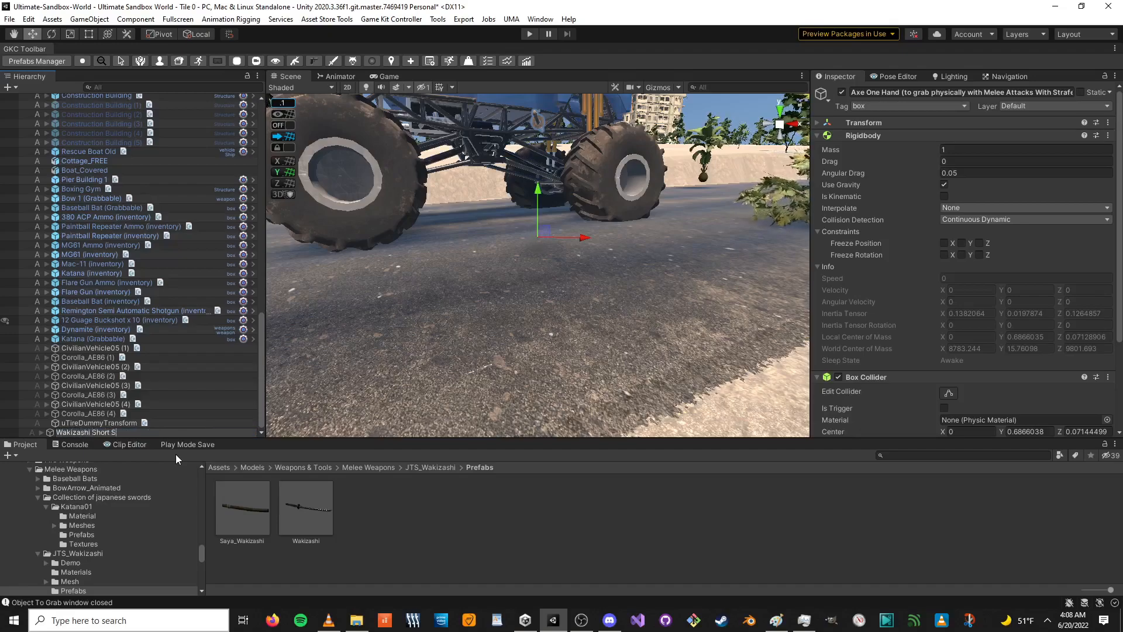
pyautogui.write('word (Grabbable')
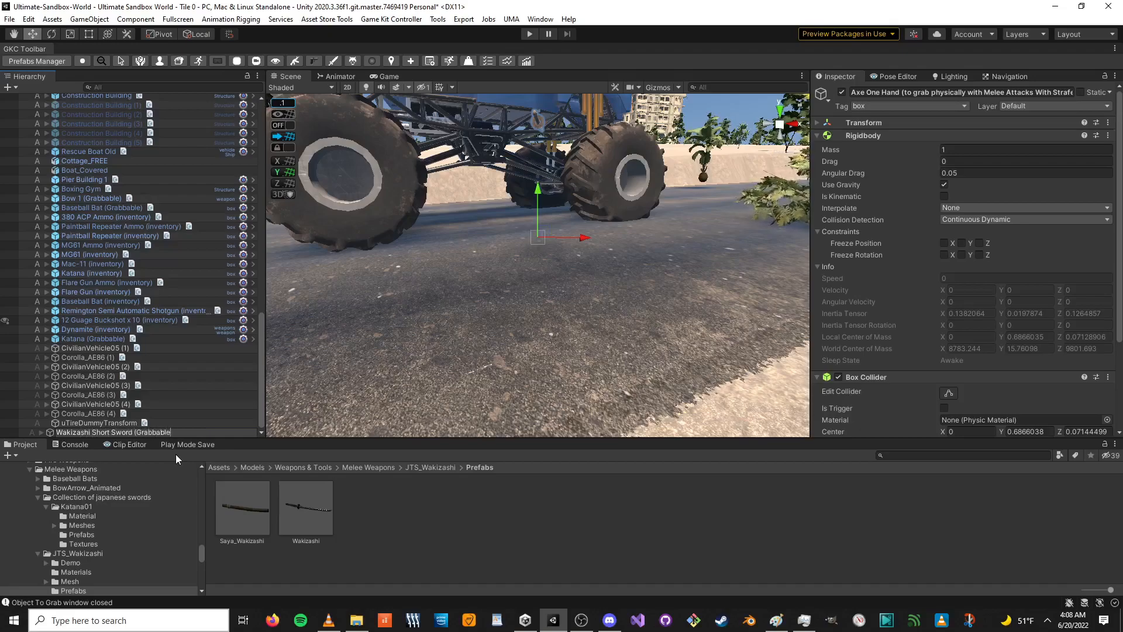
pyautogui.write(')')
pyautogui.press('Return')
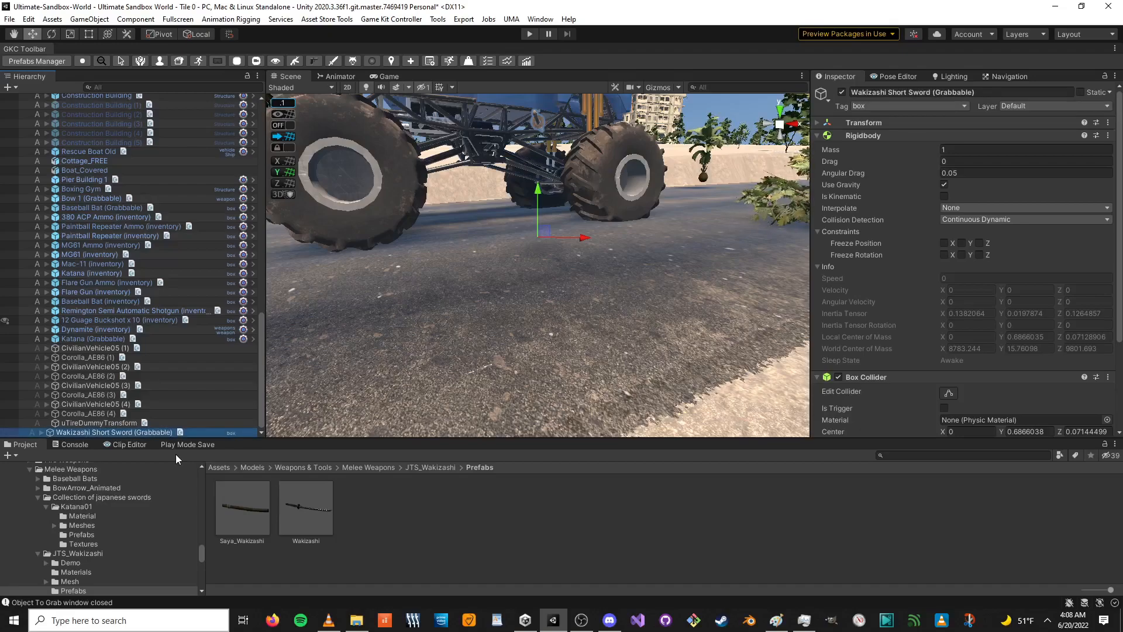
# - Search the project assets for wakizashi and inspect the sword and saya prefabs and meshes found
pyautogui.click(904, 456)
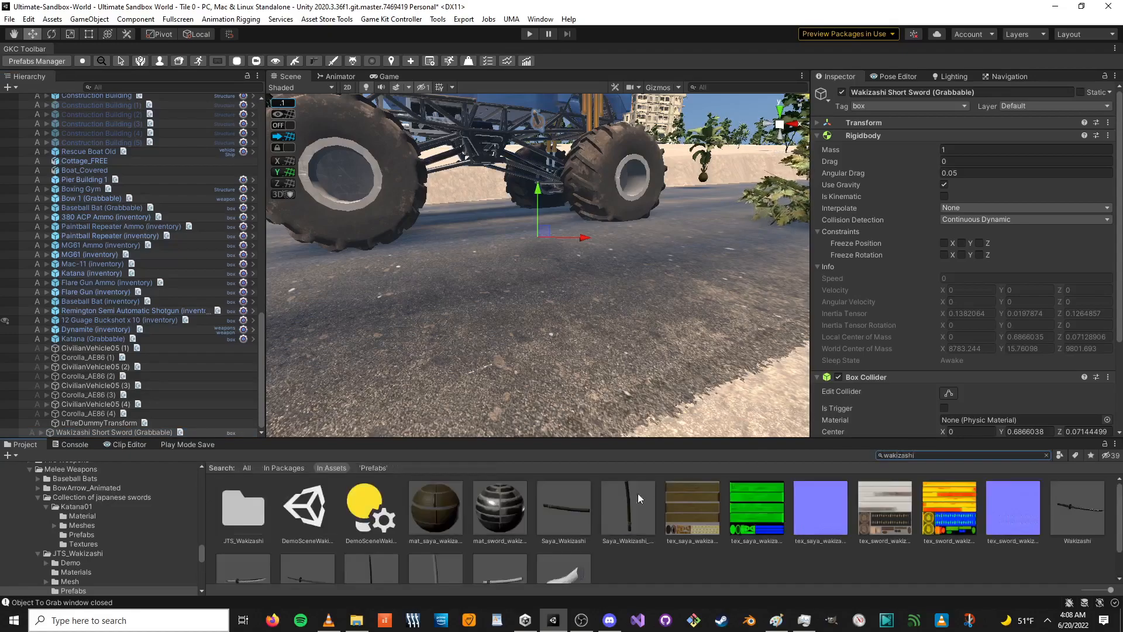
pyautogui.scroll(-2, 585, 509)
pyautogui.click(379, 547)
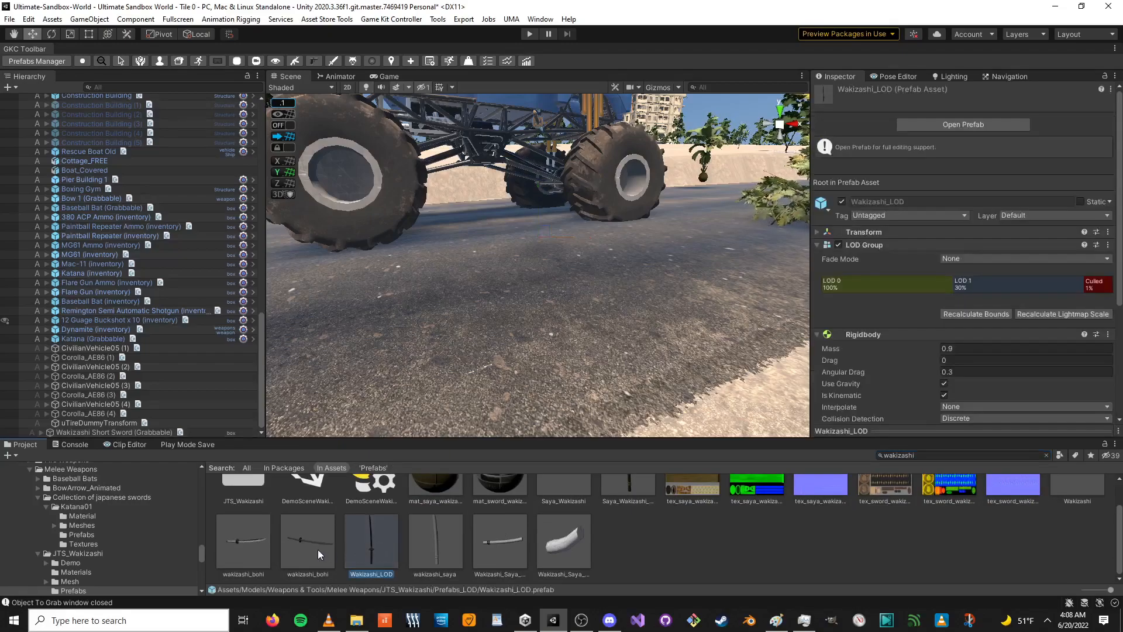
pyautogui.click(262, 547)
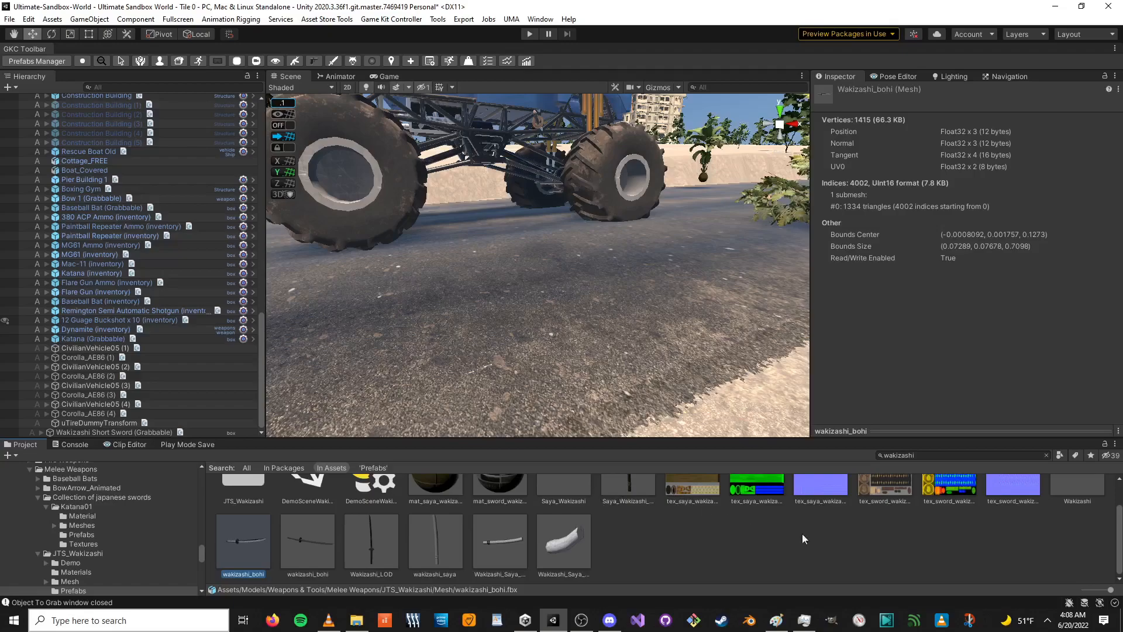
pyautogui.click(1098, 489)
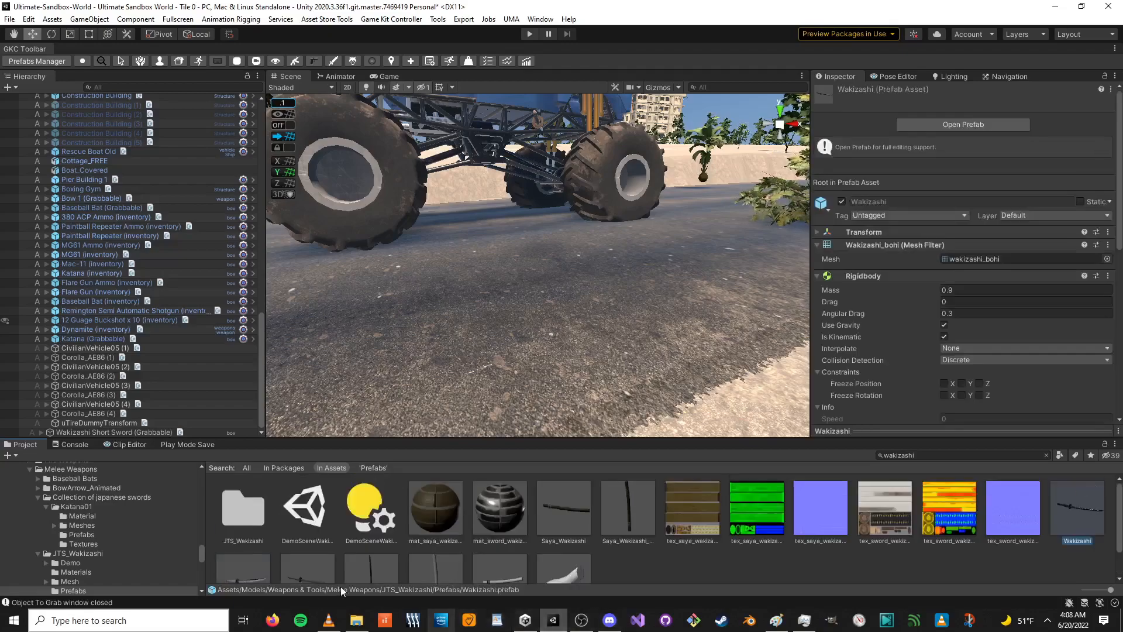
pyautogui.scroll(-2, 500, 556)
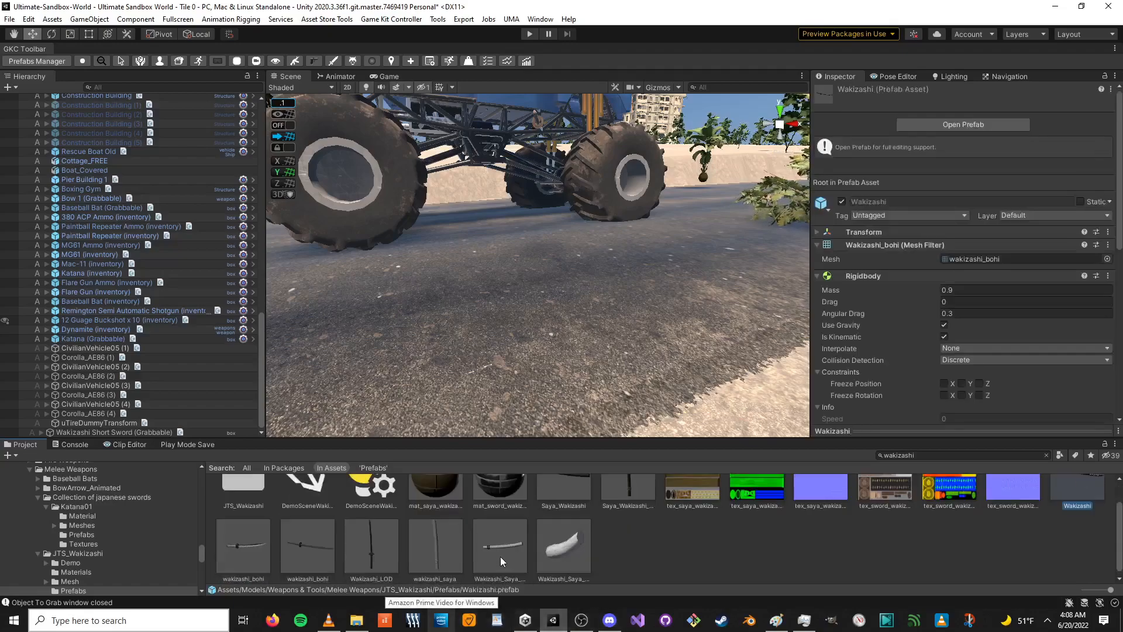
pyautogui.scroll(2, 637, 503)
pyautogui.click(640, 498)
pyautogui.click(560, 514)
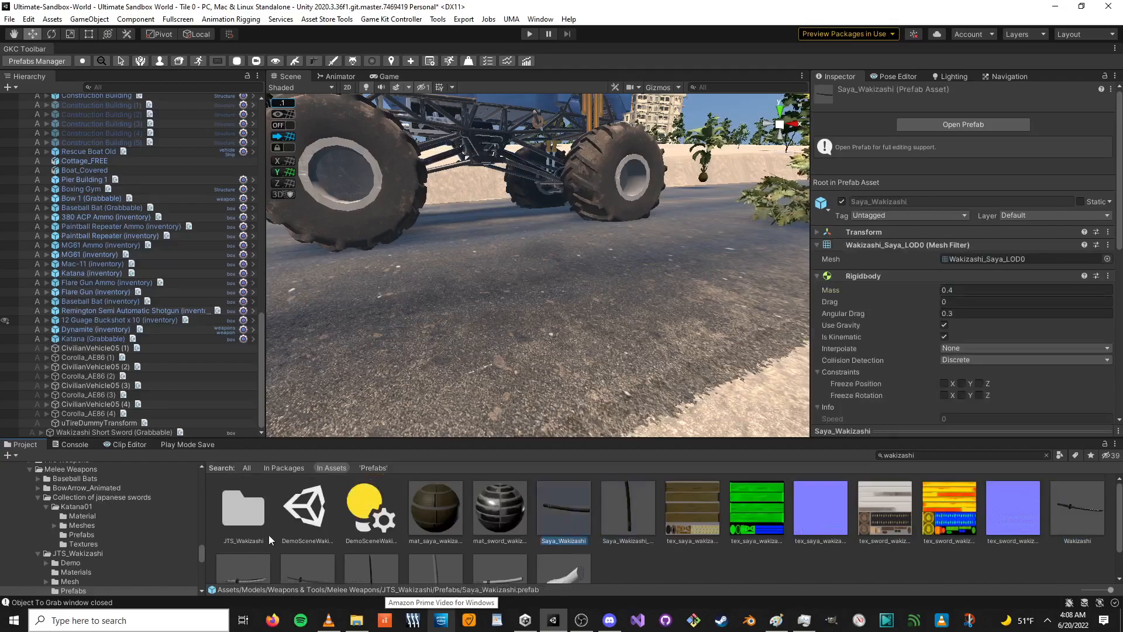
pyautogui.scroll(-2, 367, 550)
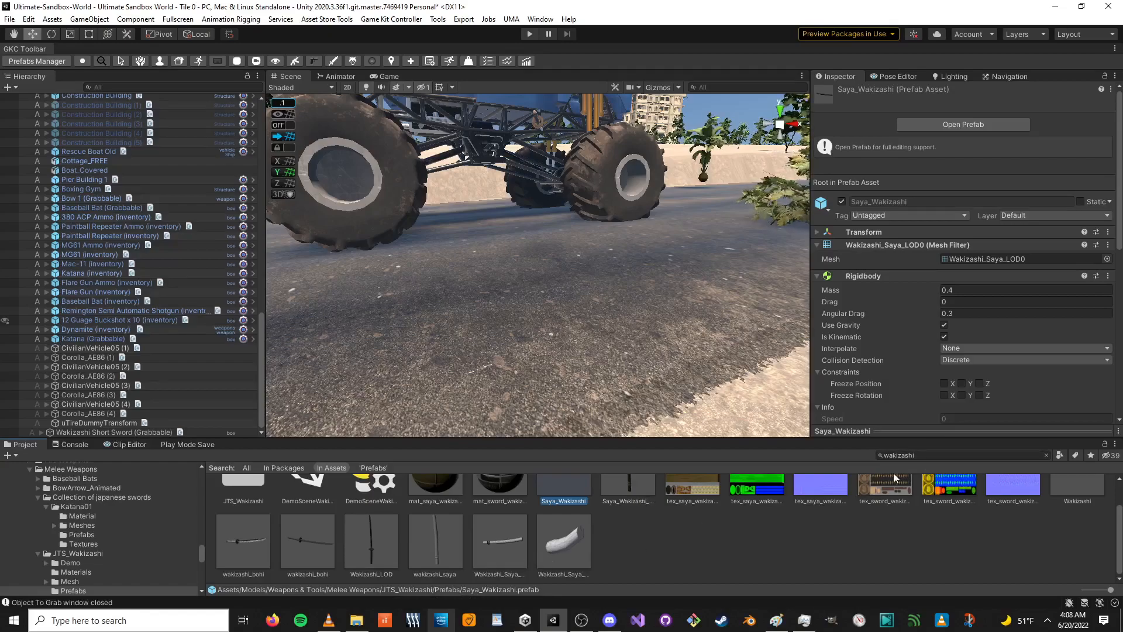
pyautogui.click(935, 457)
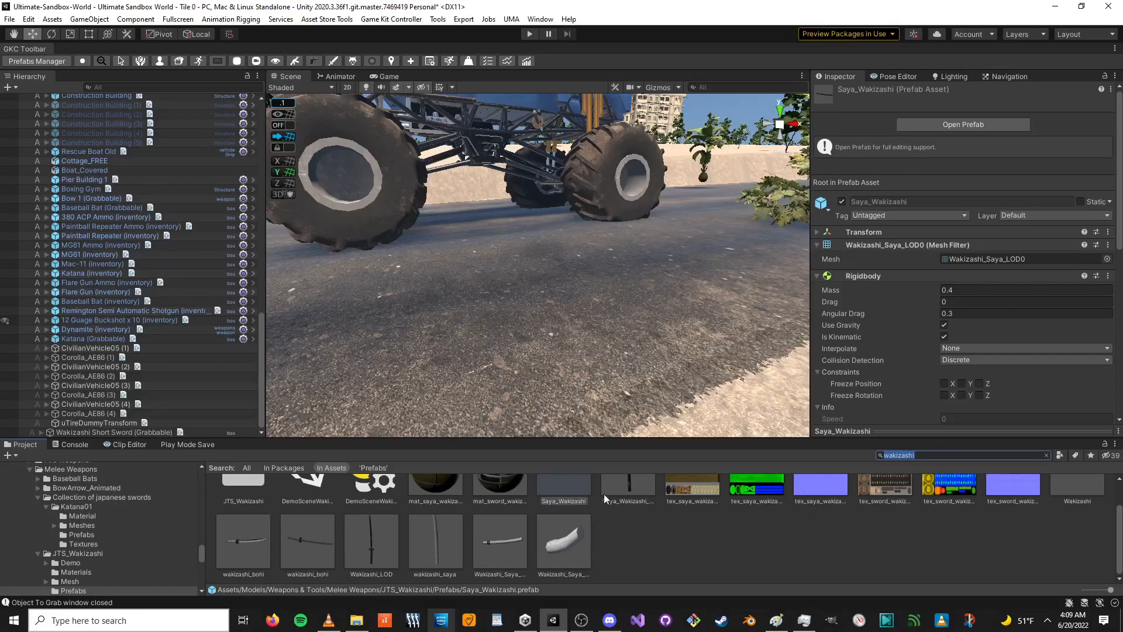
pyautogui.click(100, 432)
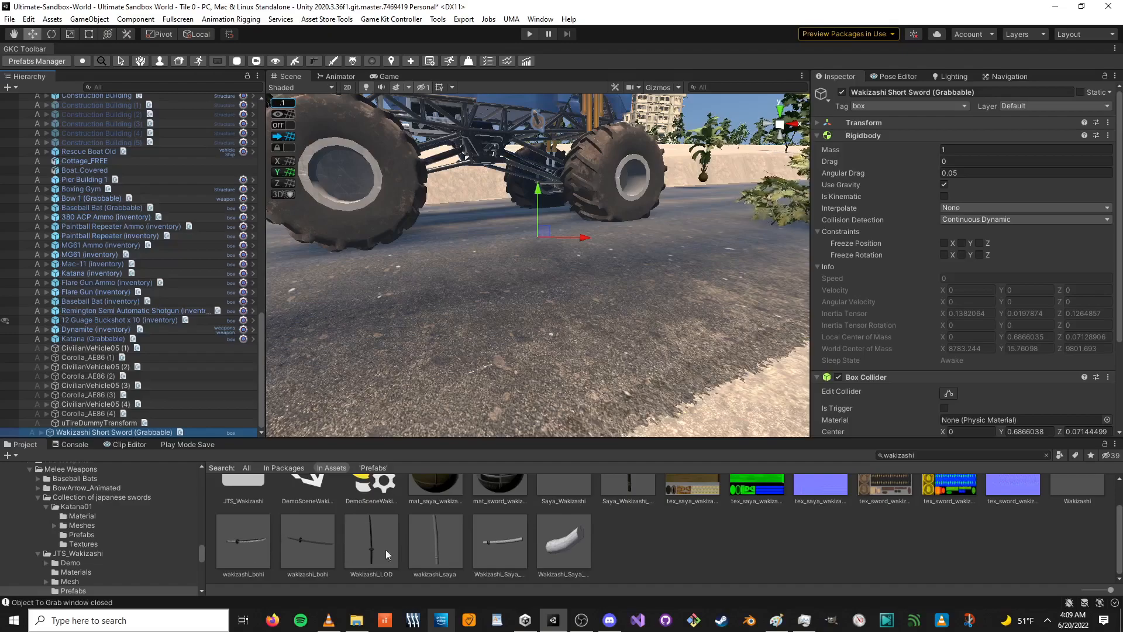
pyautogui.click(447, 550)
pyautogui.click(486, 552)
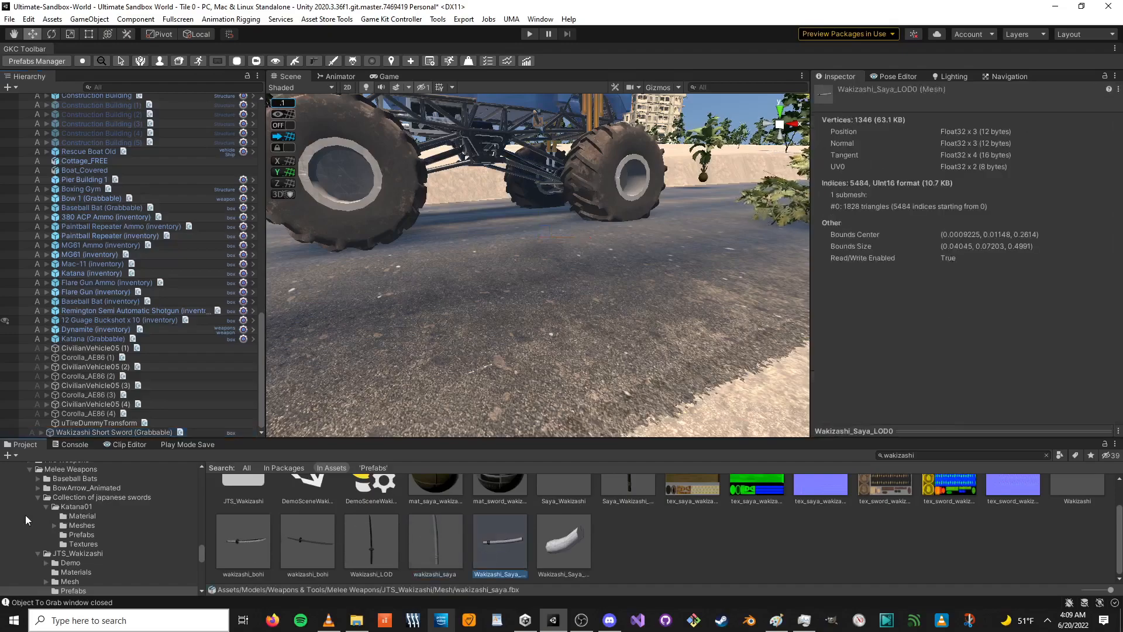
# - Browse the melee weapon prefabs in Game Kit Controller's Prefabs/Melee Combat System/Melee Weapons folder
pyautogui.scroll(4, 55, 525)
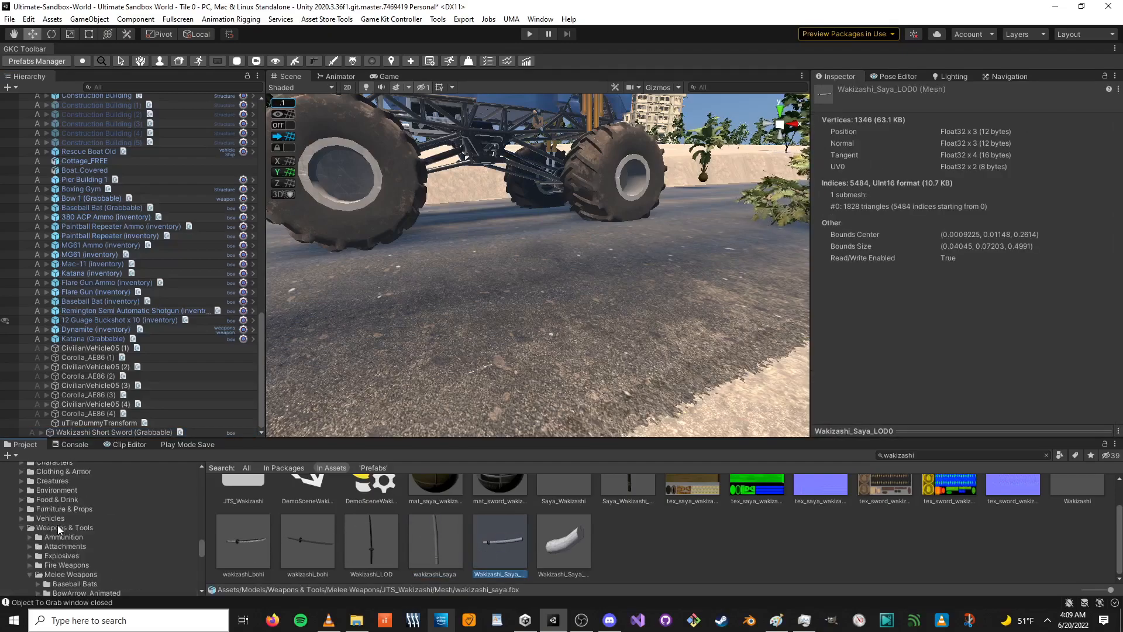
pyautogui.click(21, 530)
pyautogui.scroll(8, 21, 530)
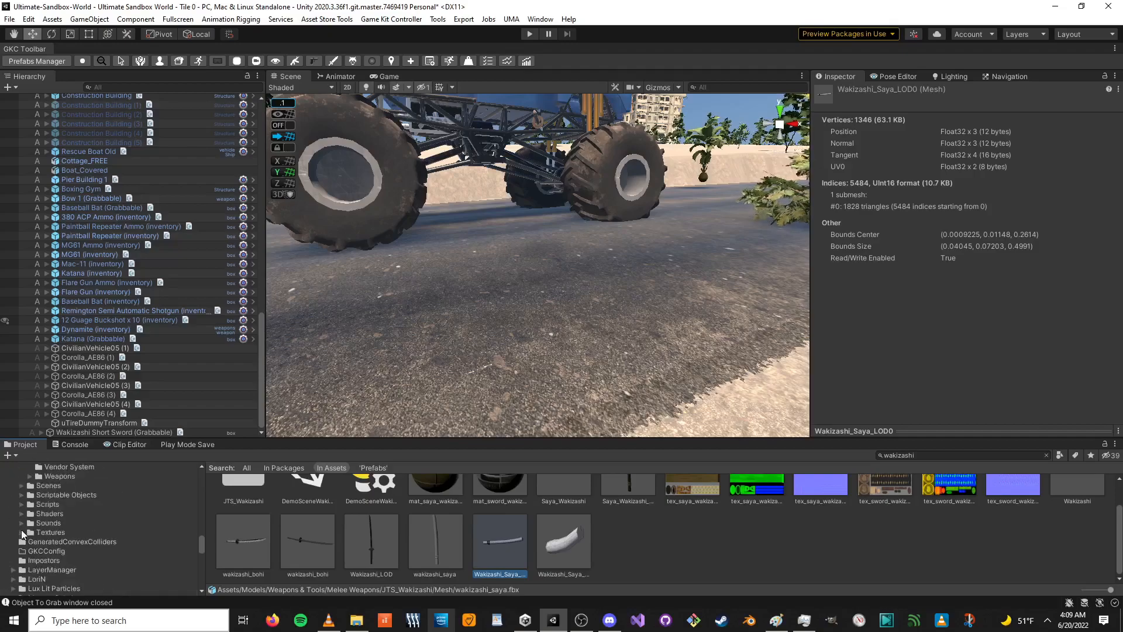
pyautogui.scroll(7, 22, 530)
pyautogui.scroll(10, 21, 529)
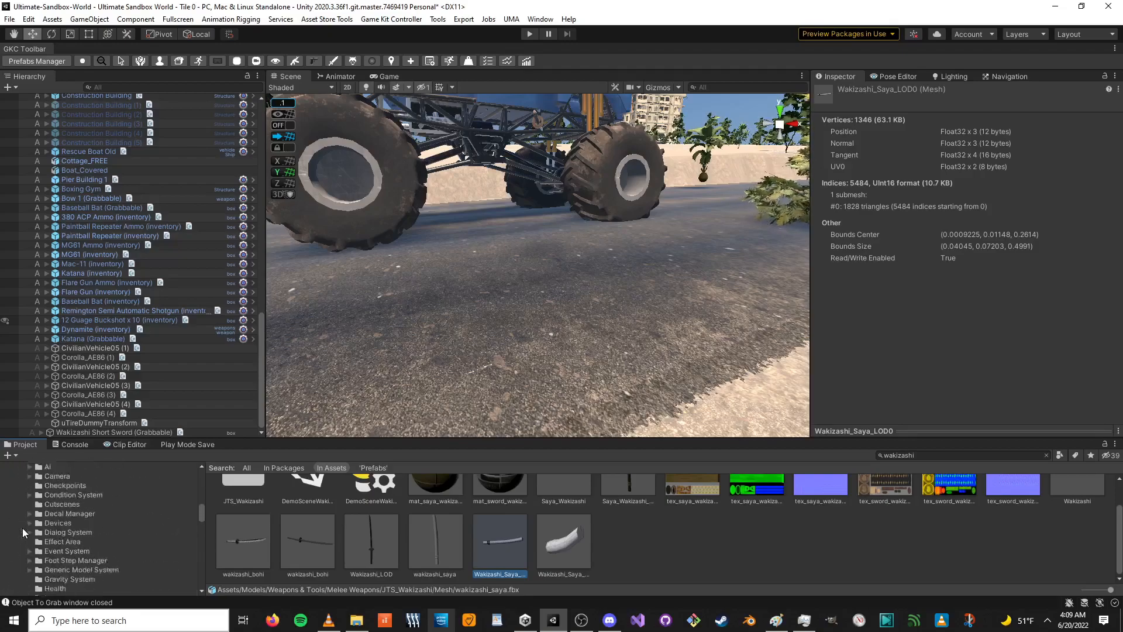
pyautogui.scroll(5, 56, 485)
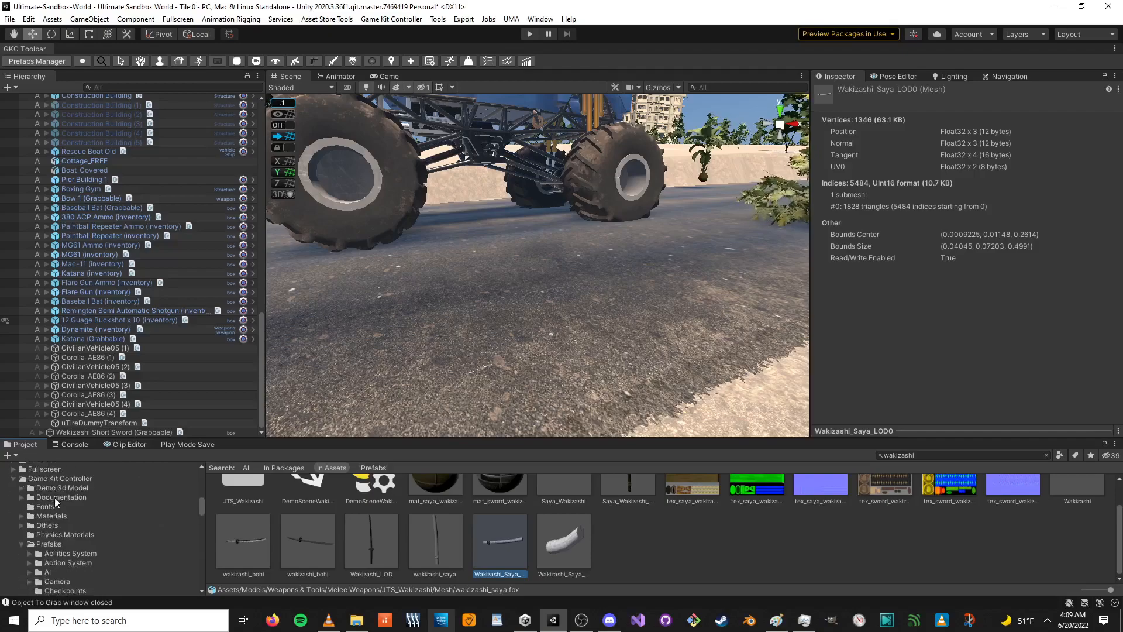
pyautogui.scroll(-3, 46, 536)
pyautogui.scroll(-5, 63, 521)
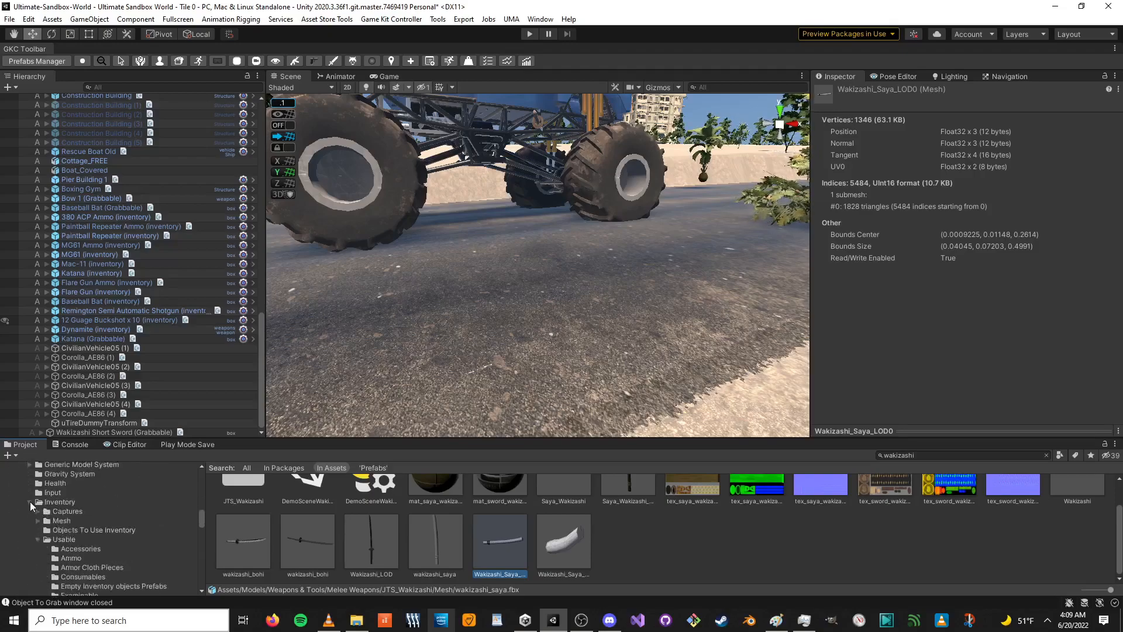
pyautogui.click(31, 502)
pyautogui.click(71, 548)
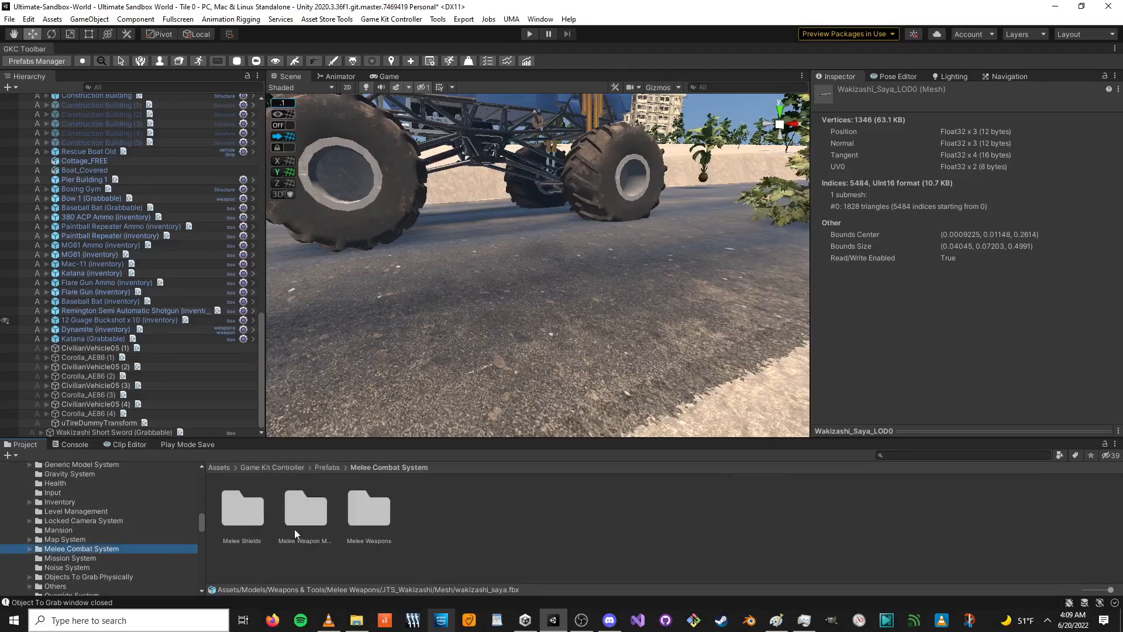
pyautogui.doubleClick(367, 514)
pyautogui.scroll(-2, 545, 528)
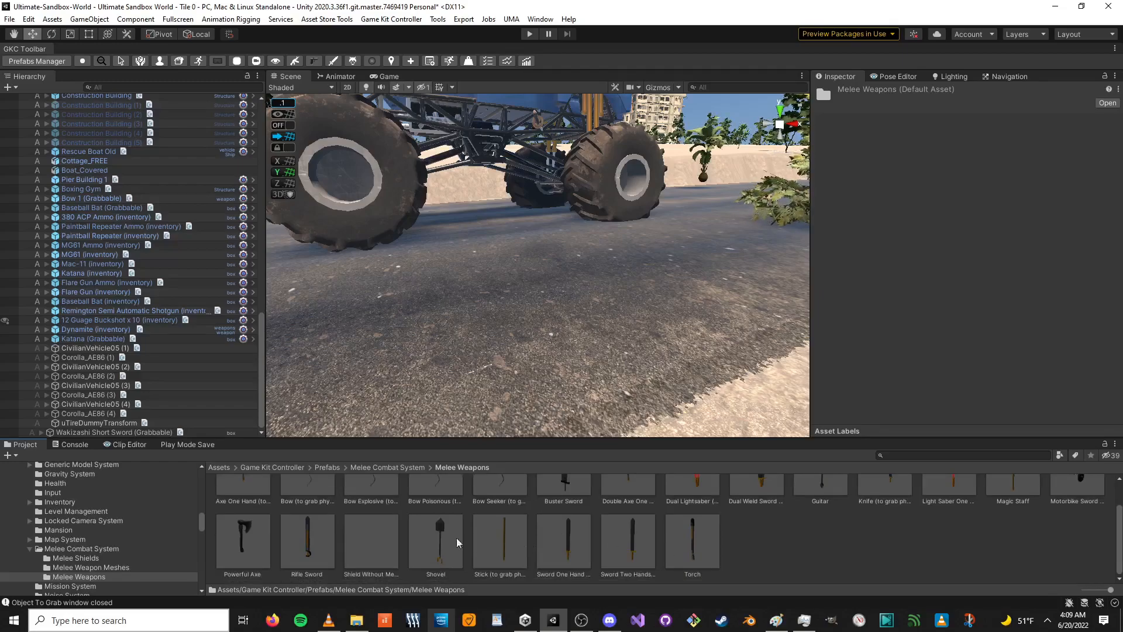
pyautogui.scroll(2, 466, 543)
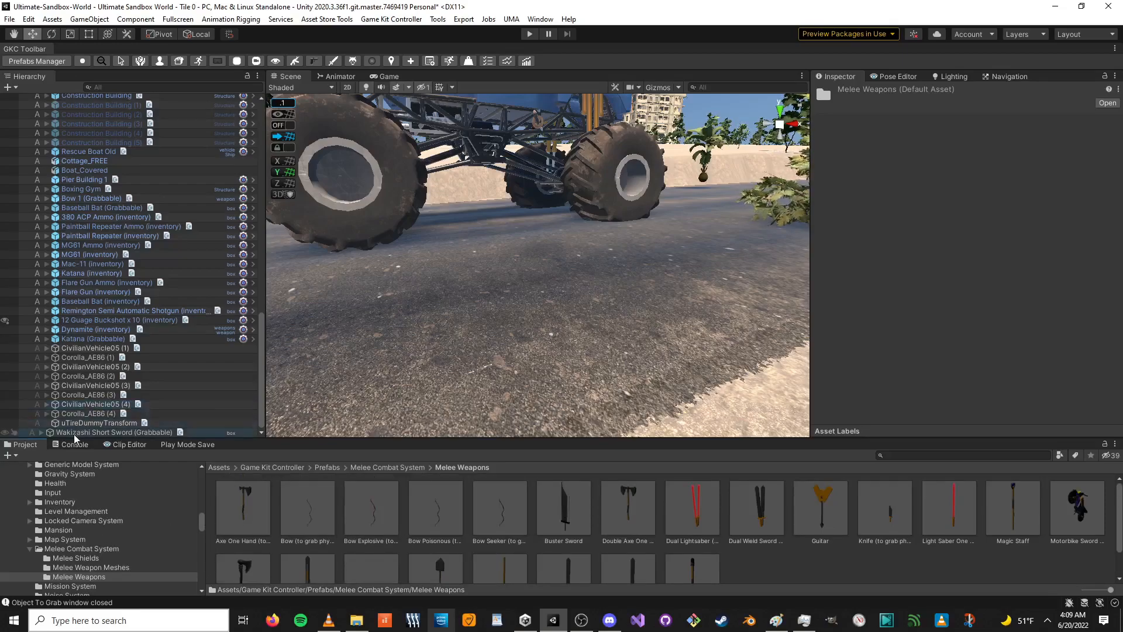
# - Select Wakizashi Short Sword (Grabbable) and open the project folder My Prefabs/Weapons & Tools (Useable)/Melee Weapons (Grabbable)
pyautogui.click(75, 434)
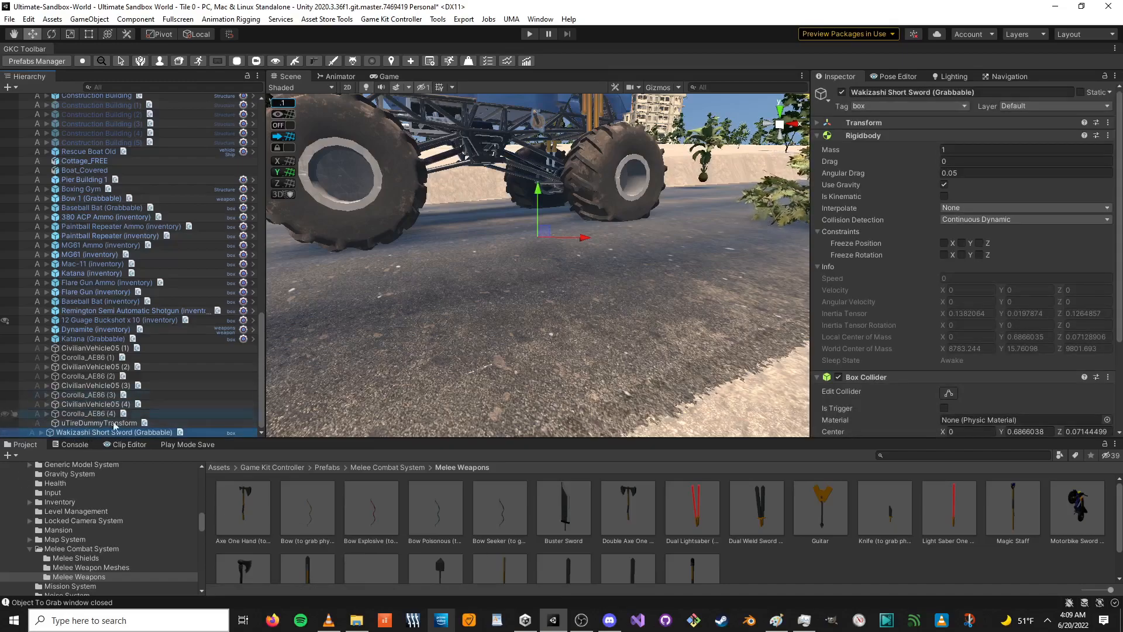
pyautogui.scroll(-5, 45, 523)
pyautogui.scroll(-3, 45, 523)
pyautogui.scroll(-5, 47, 525)
pyautogui.scroll(3, 50, 529)
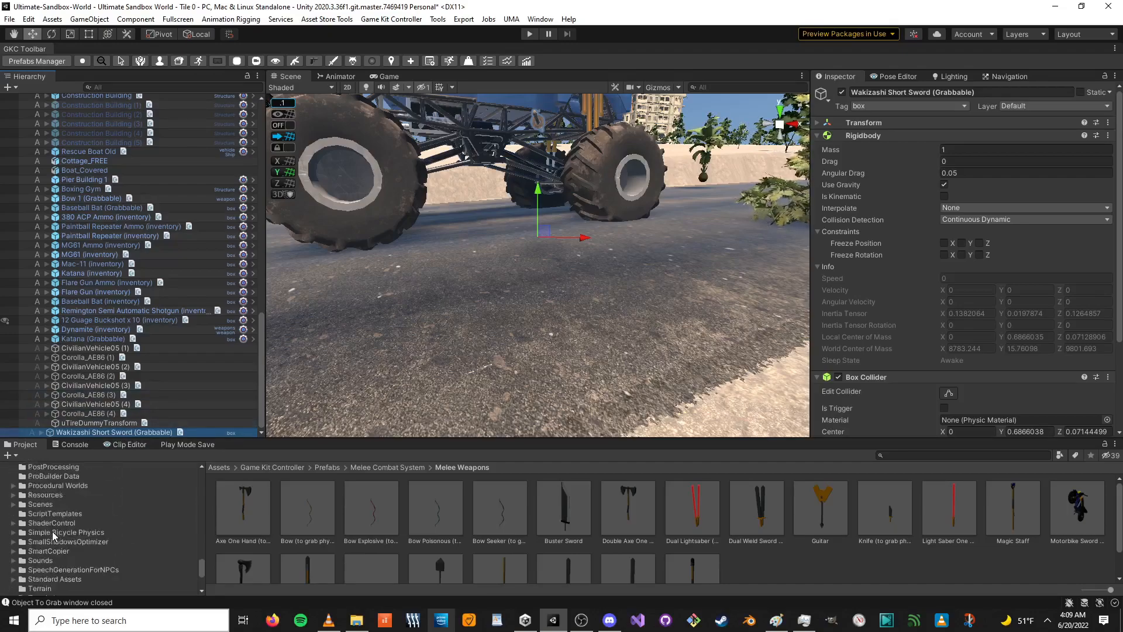
pyautogui.scroll(5, 61, 532)
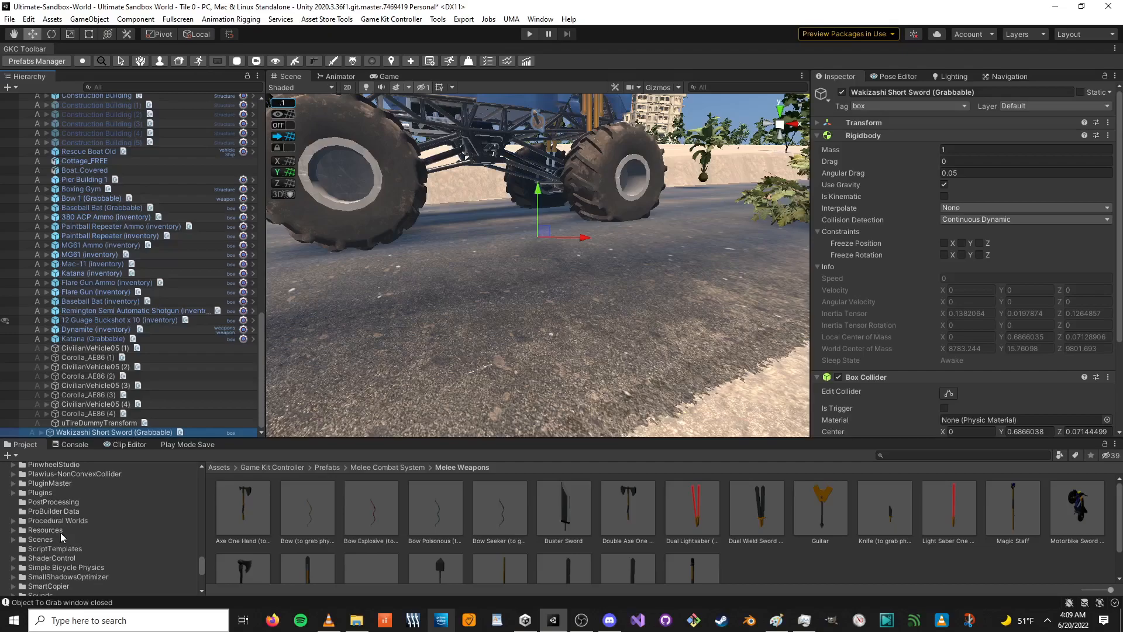
pyautogui.scroll(4, 61, 532)
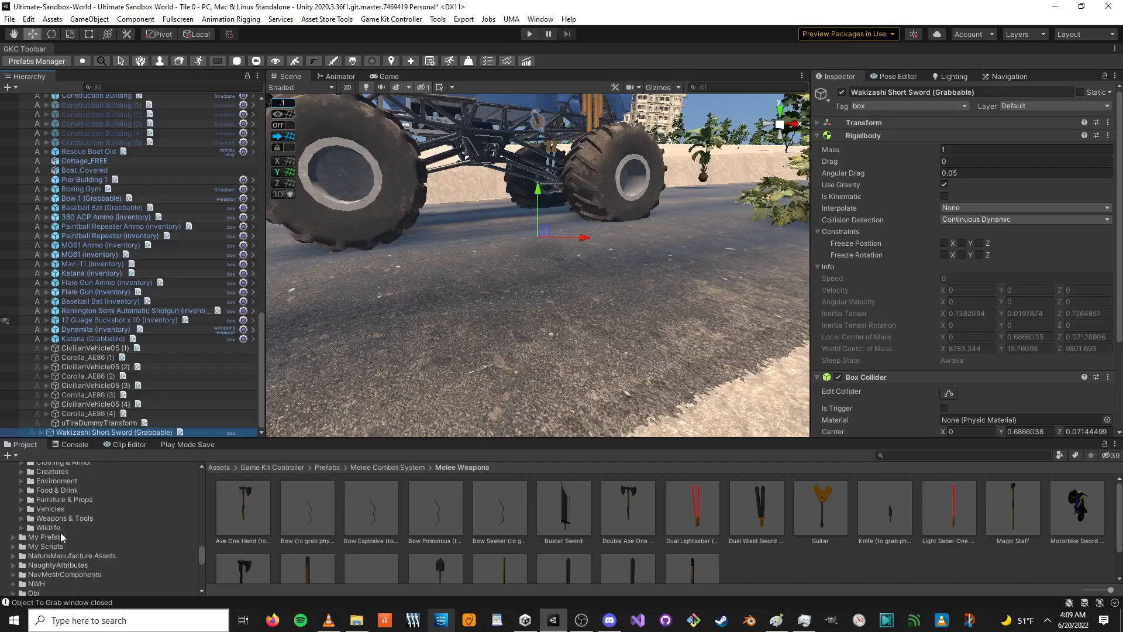
pyautogui.click(13, 546)
pyautogui.scroll(-4, 49, 547)
pyautogui.scroll(-2, 49, 546)
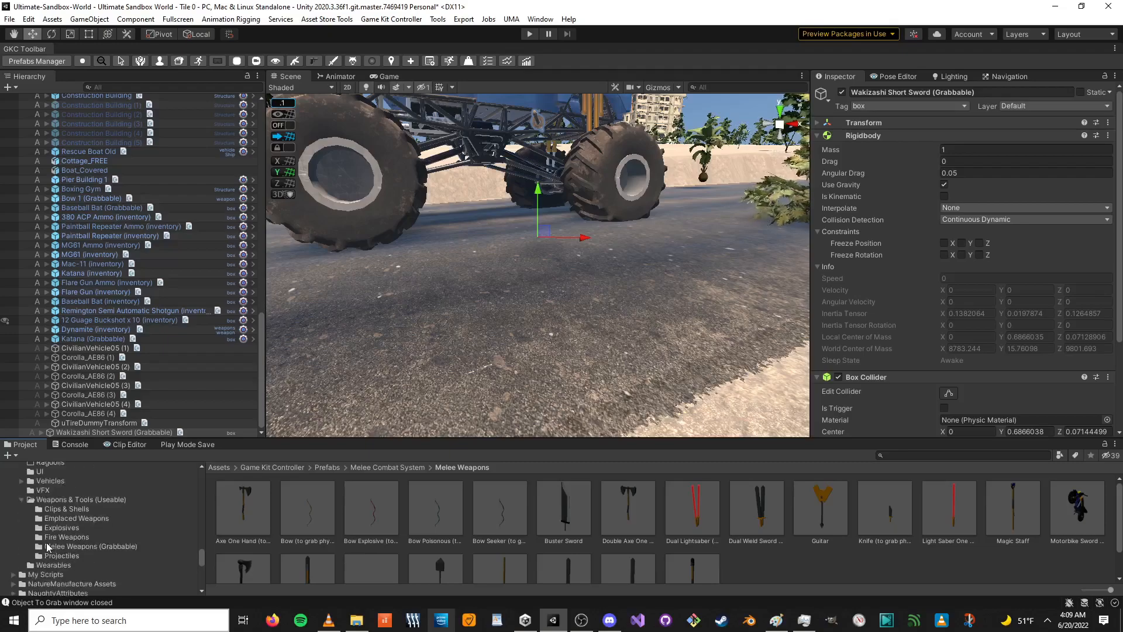
pyautogui.click(86, 546)
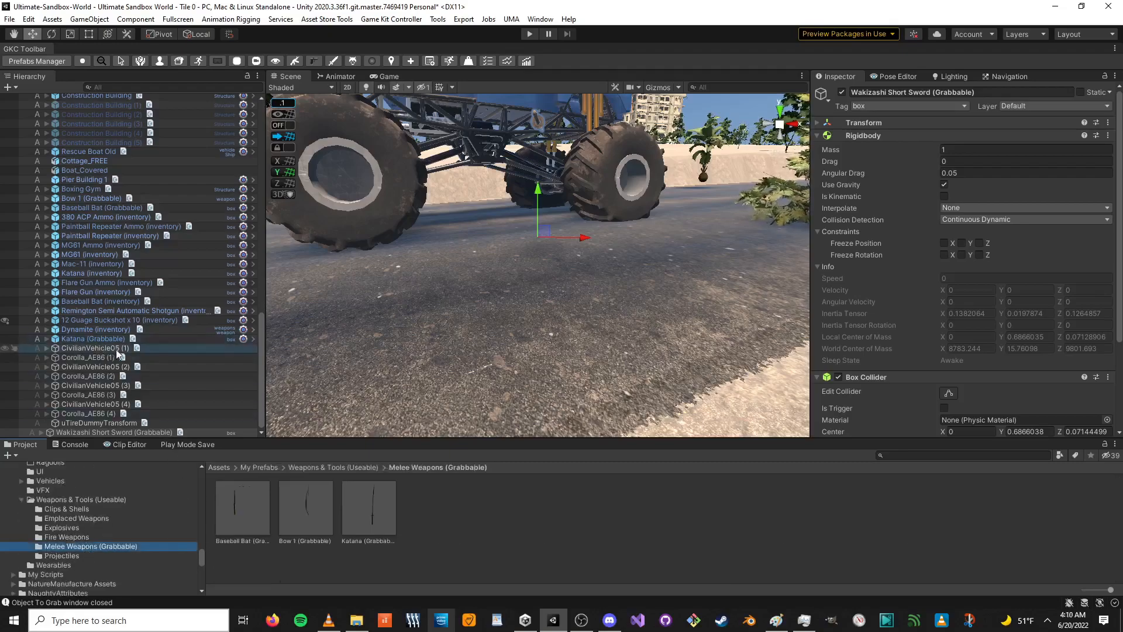
# - Save Wakizashi Short Sword (Grabbable) as a prefab in the Melee Weapons (Grabbable) folder
pyautogui.moveTo(94, 433); pyautogui.dragTo(441, 516)
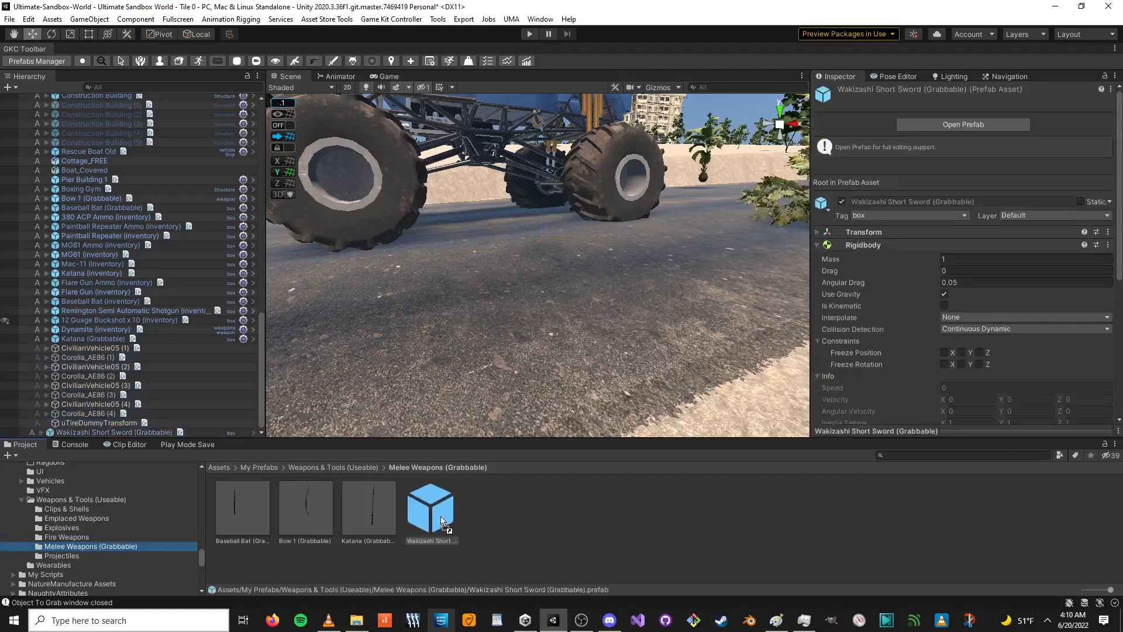
pyautogui.click(428, 516)
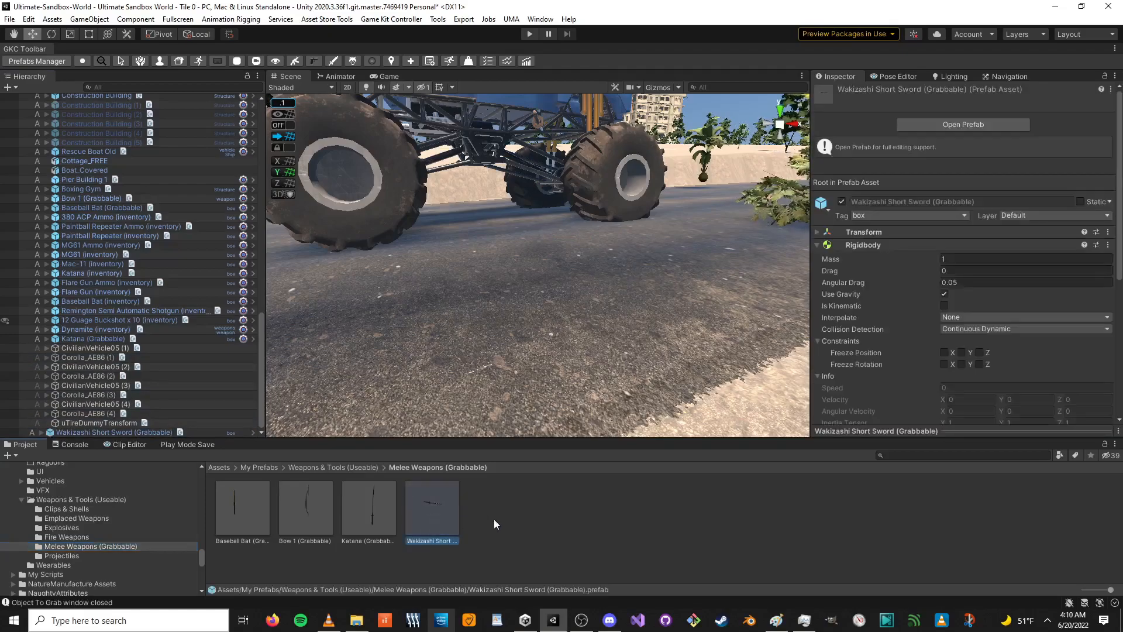
# - Place another instance of the Wakizashi Short Sword (Grabbable) prefab on the road near the monster truck and set its Rigidbody mass to 1.5
pyautogui.moveTo(437, 512); pyautogui.dragTo(577, 334)
pyautogui.moveTo(577, 334); pyautogui.dragTo(731, 281, button='right')
pyautogui.click(994, 159)
pyautogui.write('1.5')
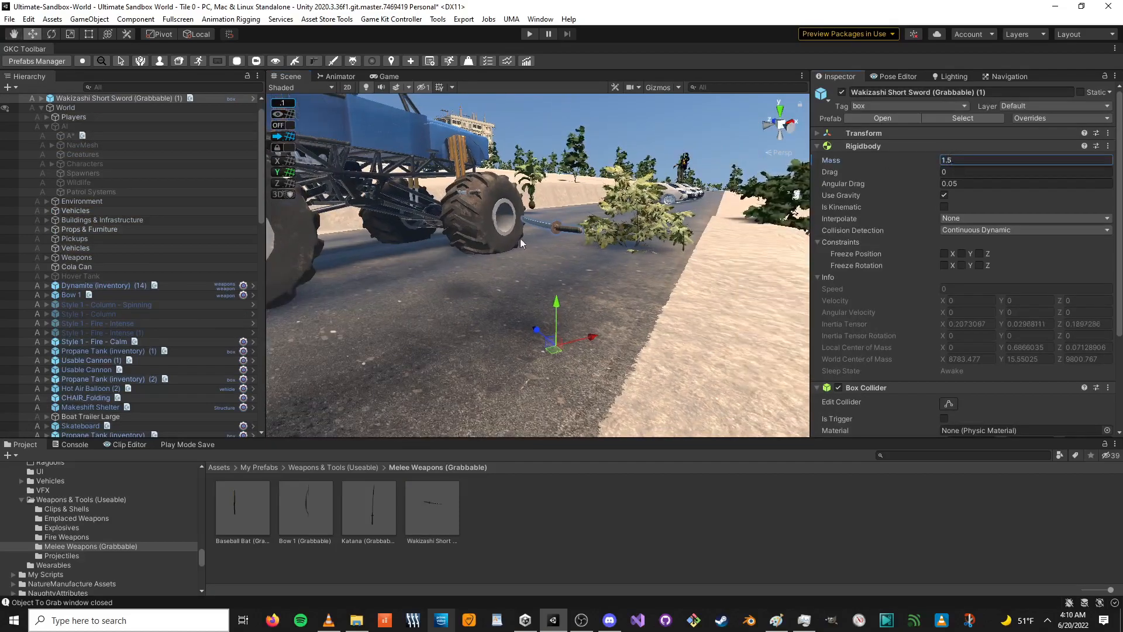
# - Start play mode and run the character down the road to the swords lying beside the monster truck
pyautogui.click(529, 34)
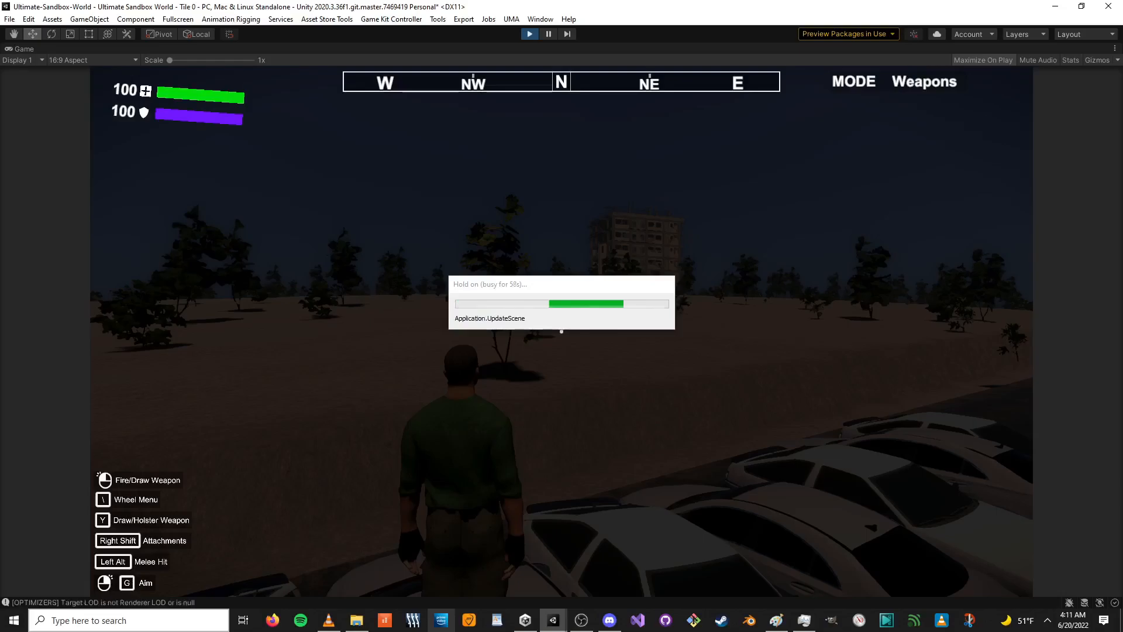
pyautogui.press('space')
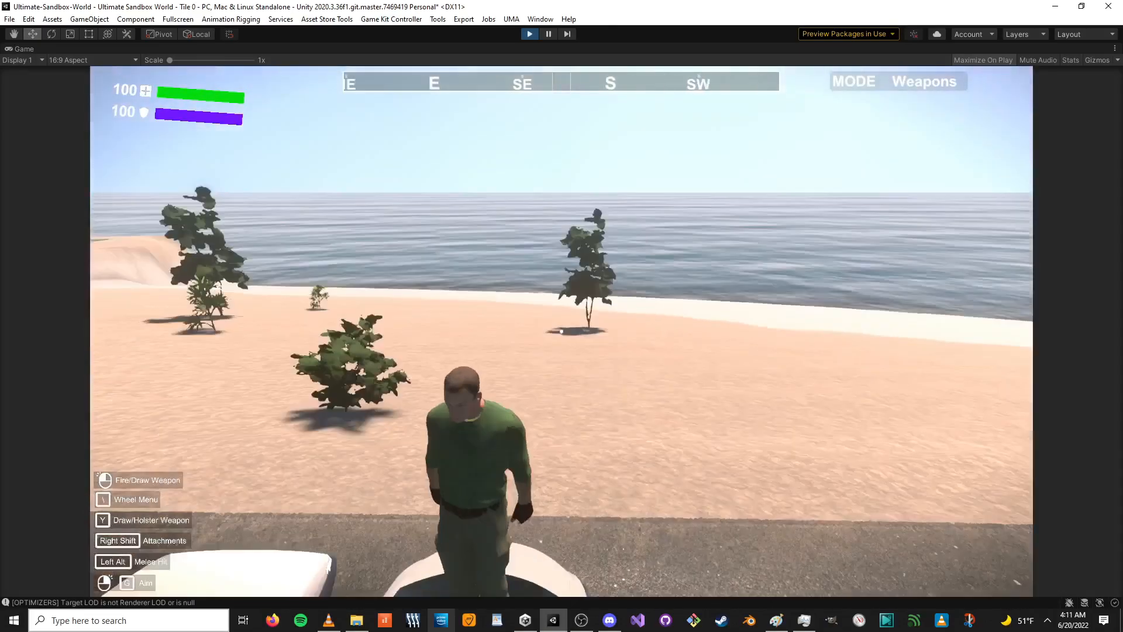
pyautogui.press('w')
pyautogui.press('w')
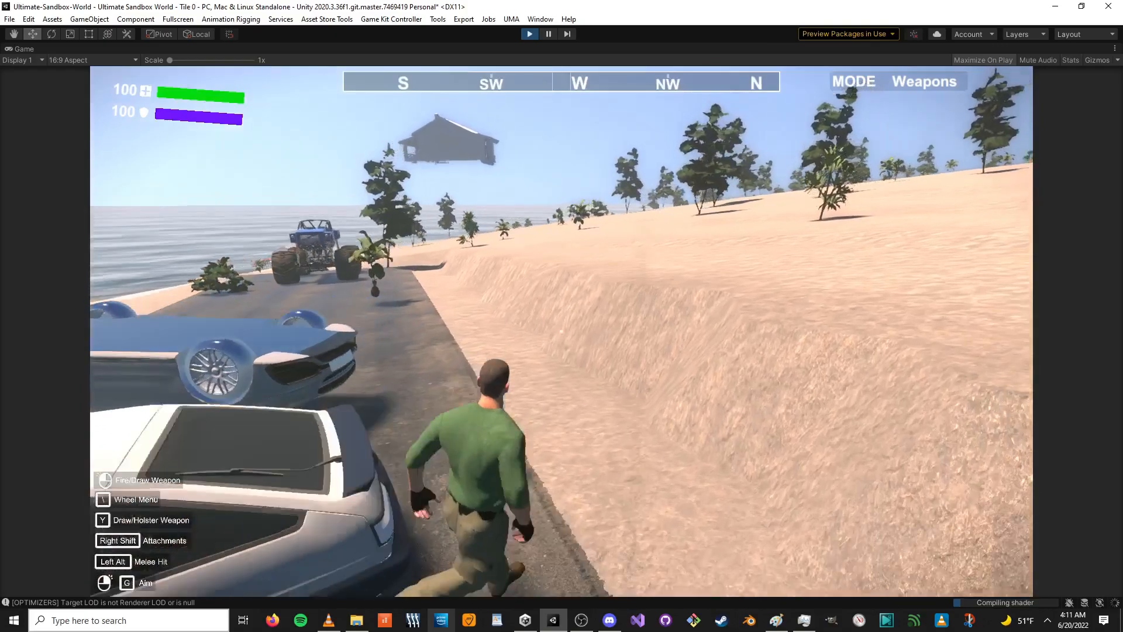
pyautogui.press('shift')
pyautogui.press('w')
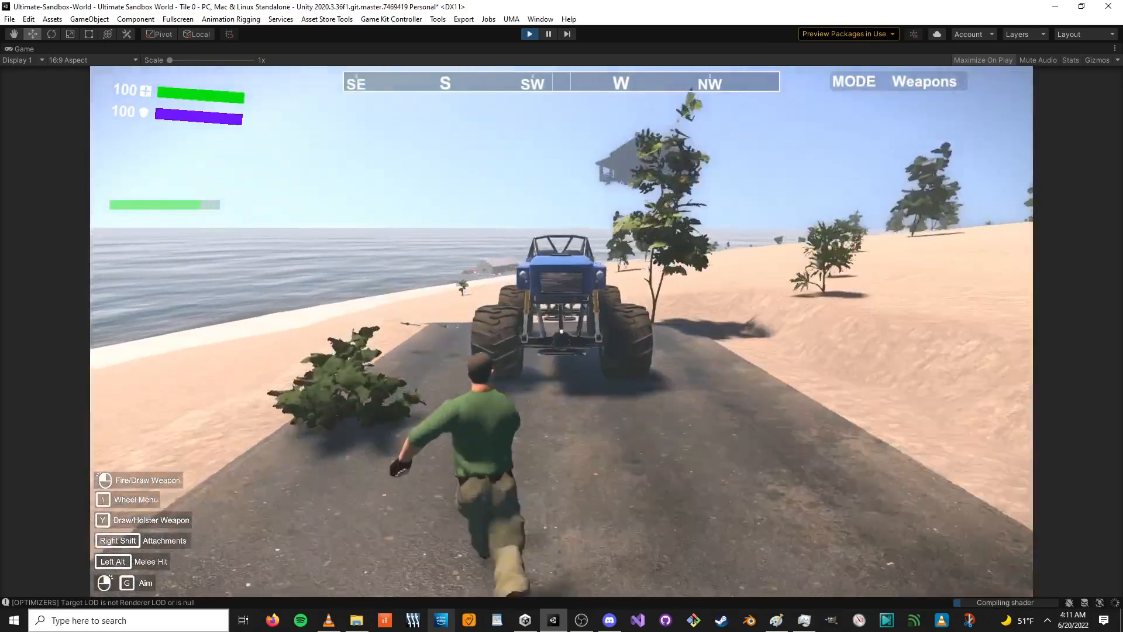
pyautogui.press('w')
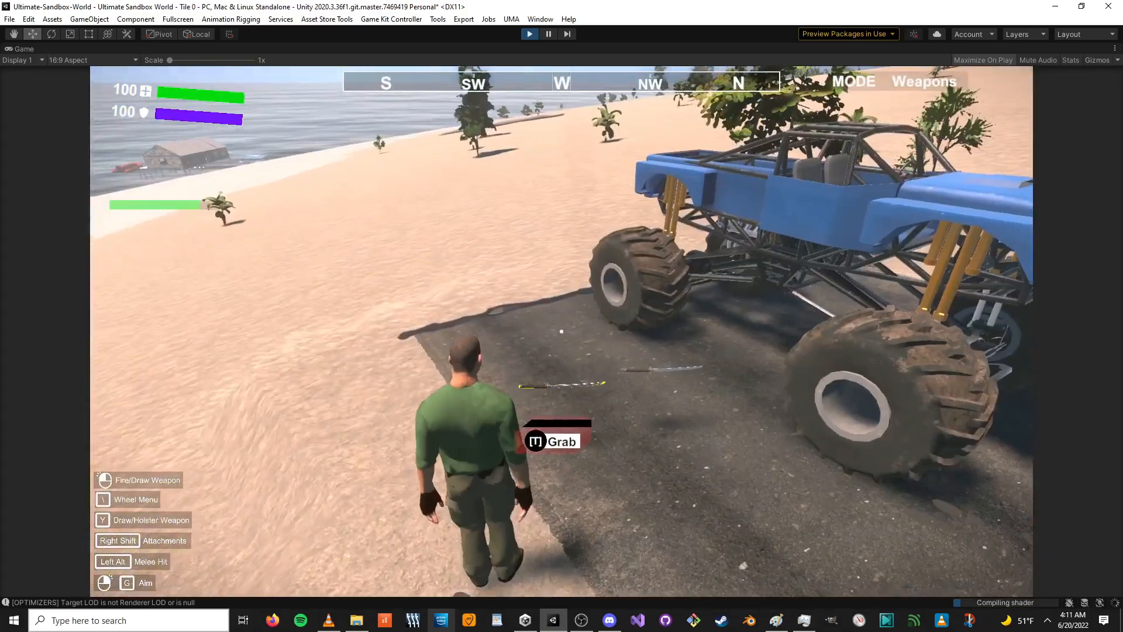
# - Grab the wakizashi in the game and test moving and acting with it in the character's hand
pyautogui.press('e')
pyautogui.press('w')
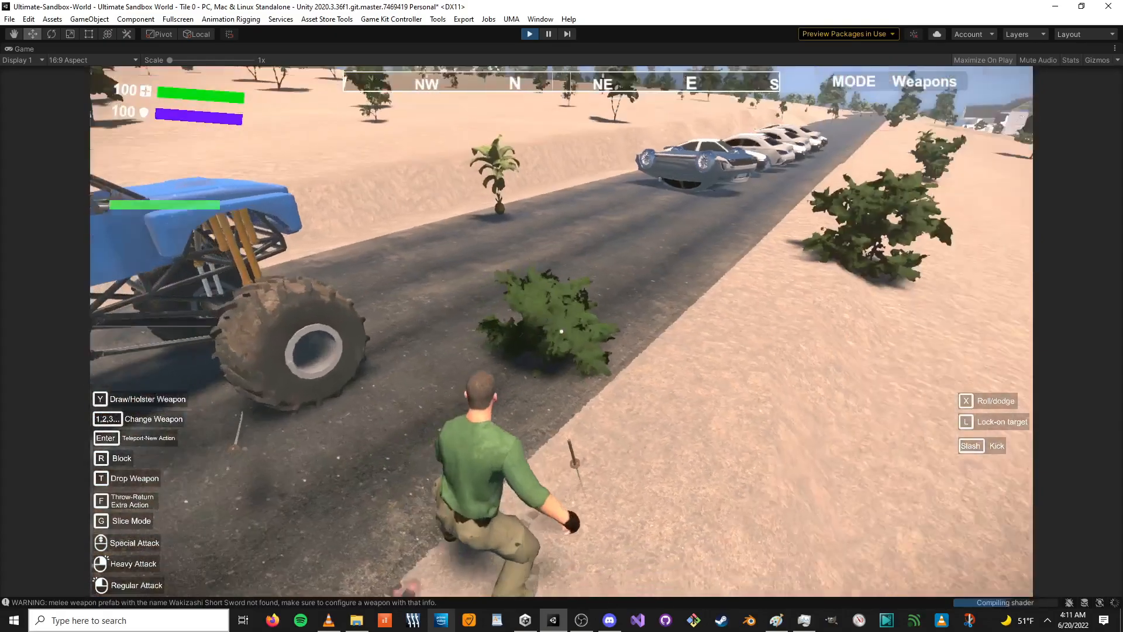
pyautogui.press('w')
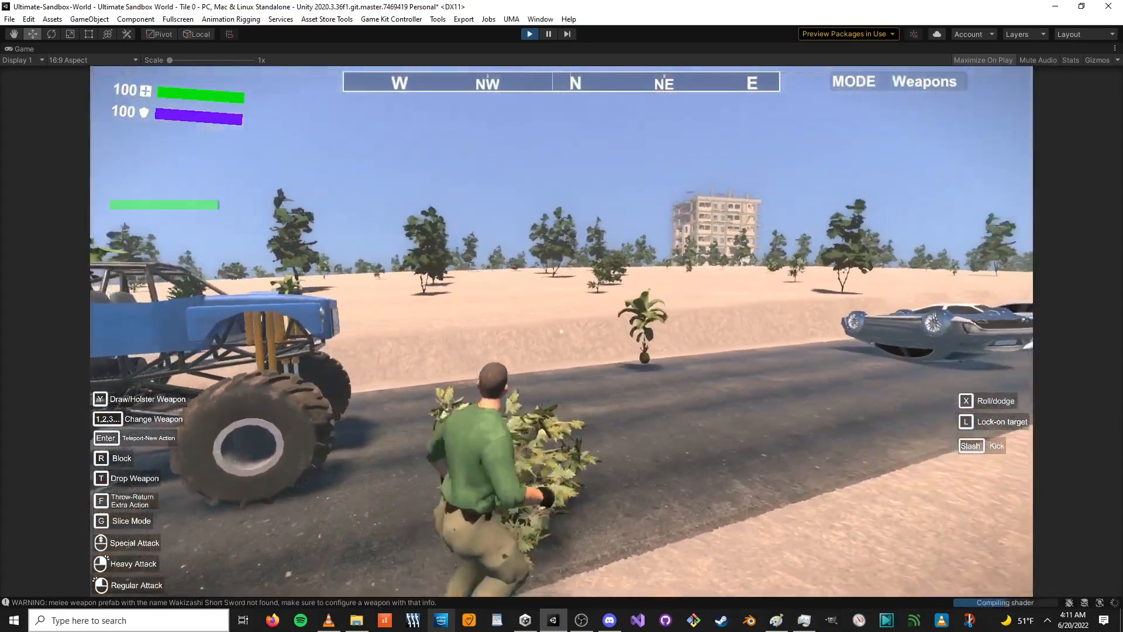
pyautogui.press('f')
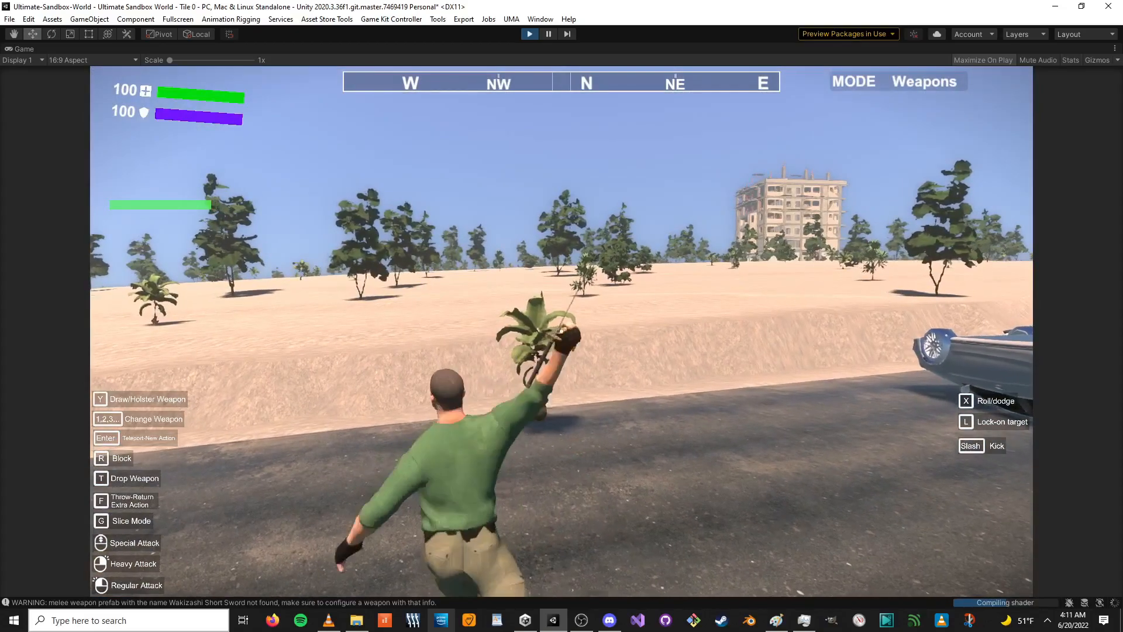
pyautogui.press('t')
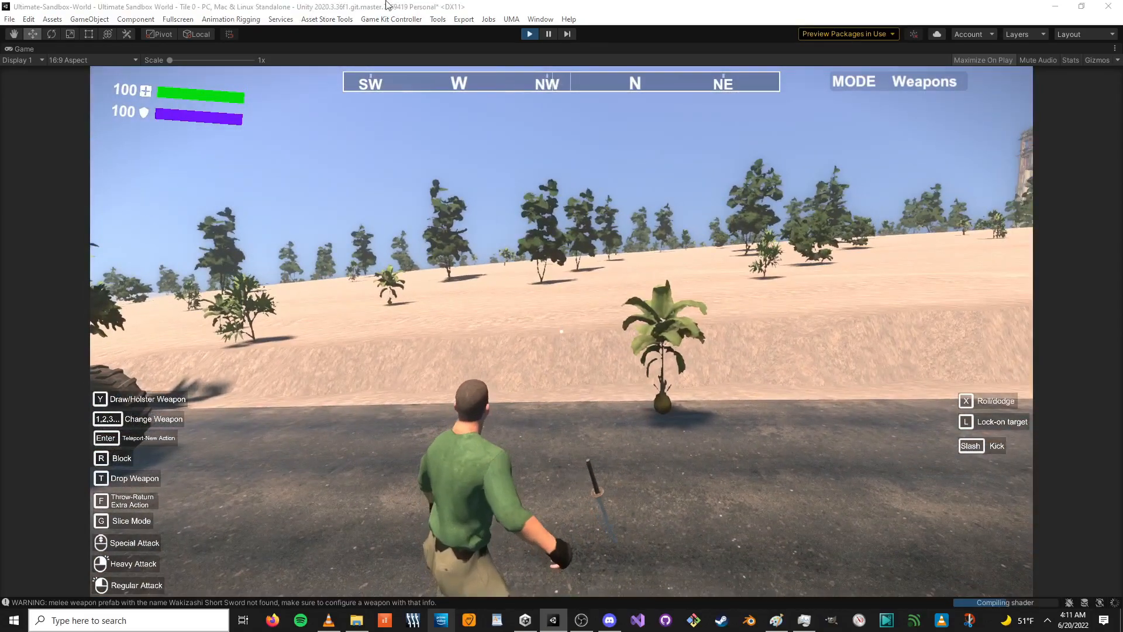
# - Restore the maximized Game view to the normal layout and frame the character and the held sword in the Scene view
pyautogui.click(389, 4)
pyautogui.press('s')
pyautogui.rightClick(10, 48)
pyautogui.click(49, 84)
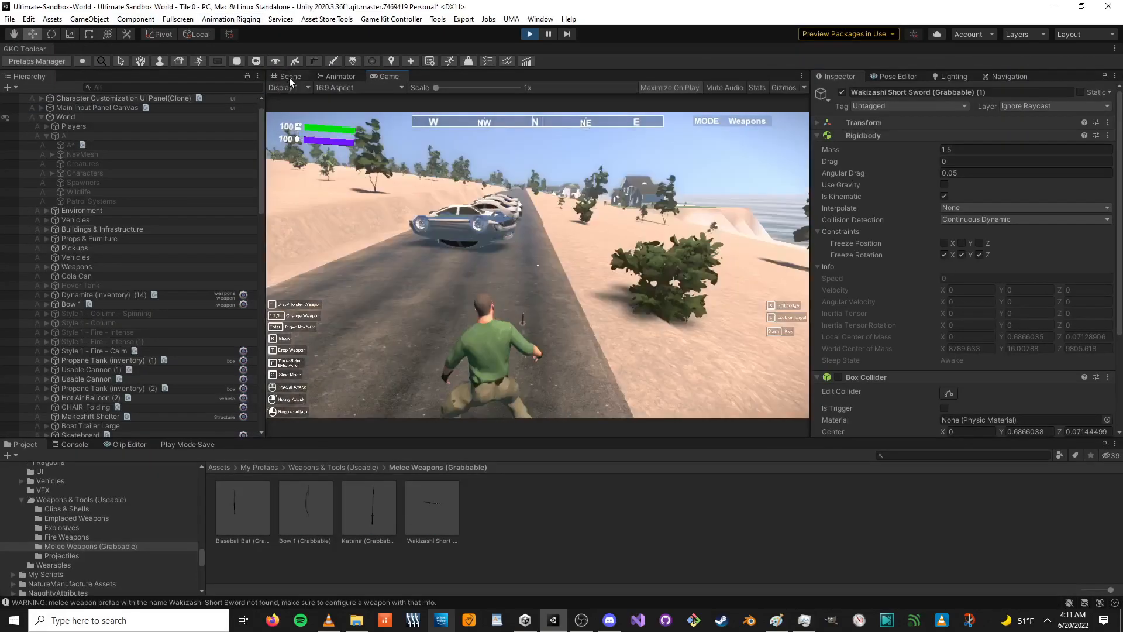
pyautogui.click(289, 77)
pyautogui.press('f')
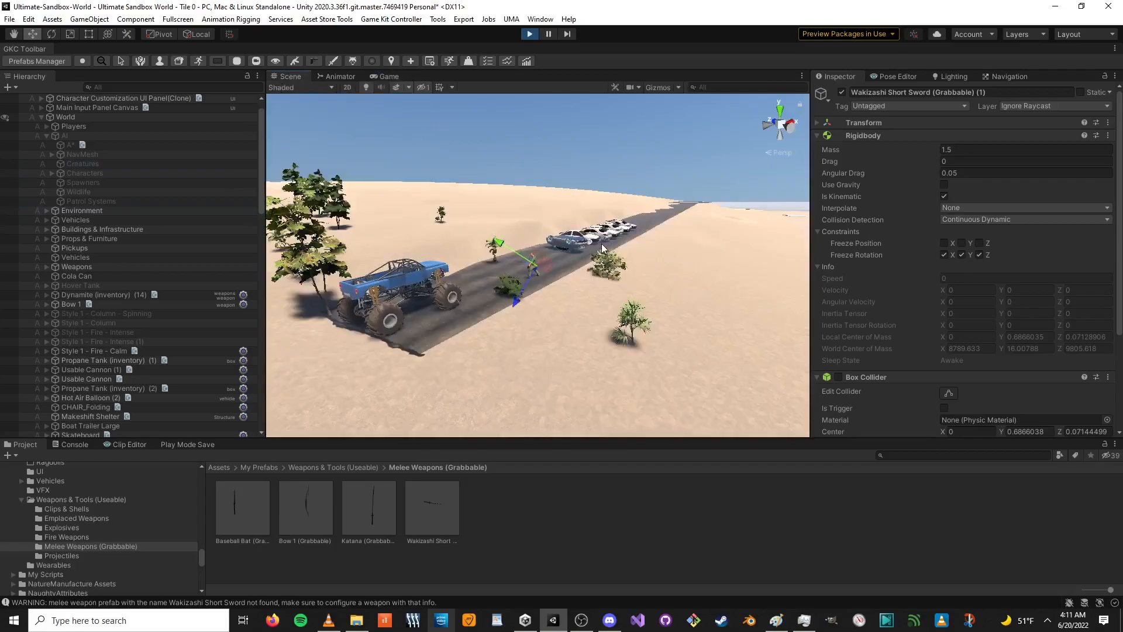
pyautogui.press('f')
pyautogui.moveTo(523, 265); pyautogui.dragTo(563, 288, button='middle')
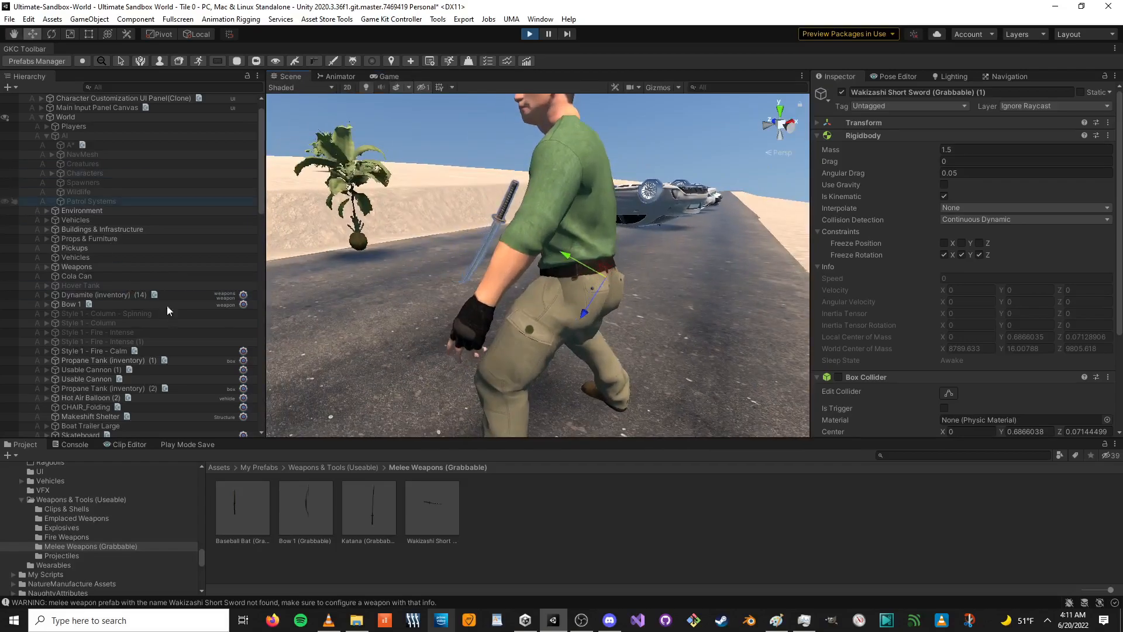
pyautogui.moveTo(404, 268); pyautogui.dragTo(486, 272, button='right')
pyautogui.moveTo(487, 272); pyautogui.dragTo(595, 291, button='middle')
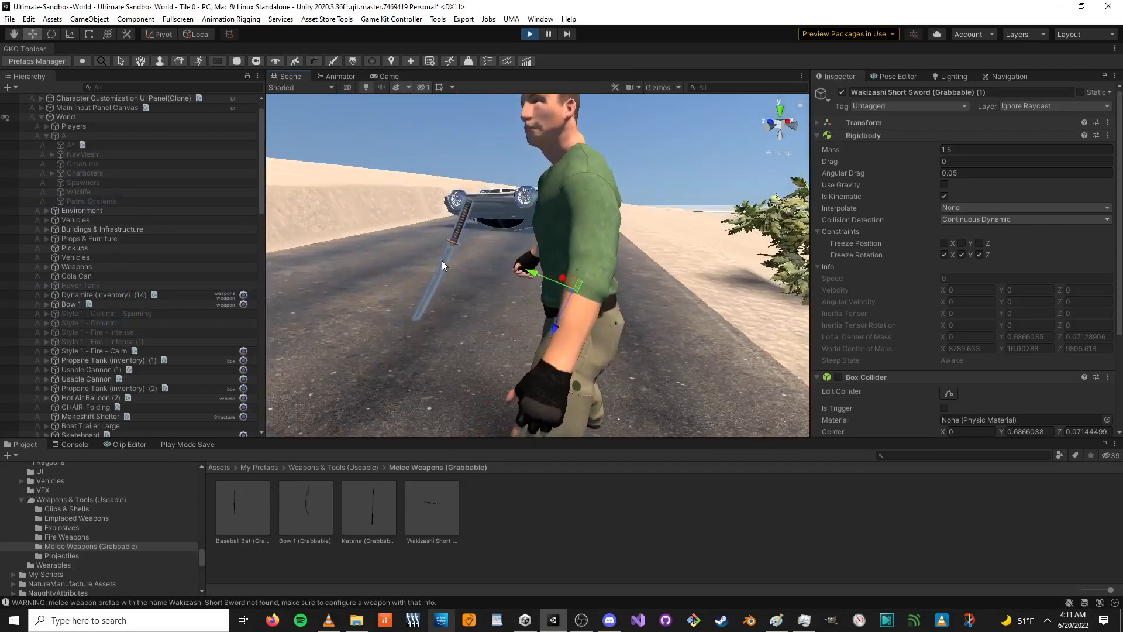
# - Locate the held sword under the character's Right Hand Mount Point, select its Rotation Point Parent and expand the Transform
pyautogui.click(452, 241)
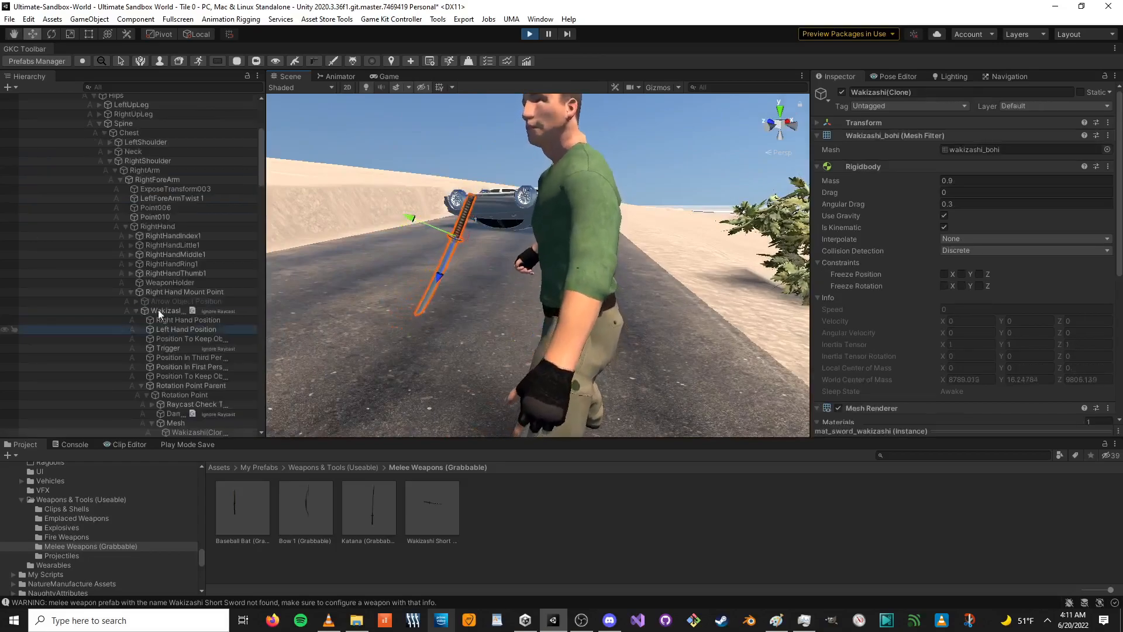
pyautogui.scroll(-9, 127, 304)
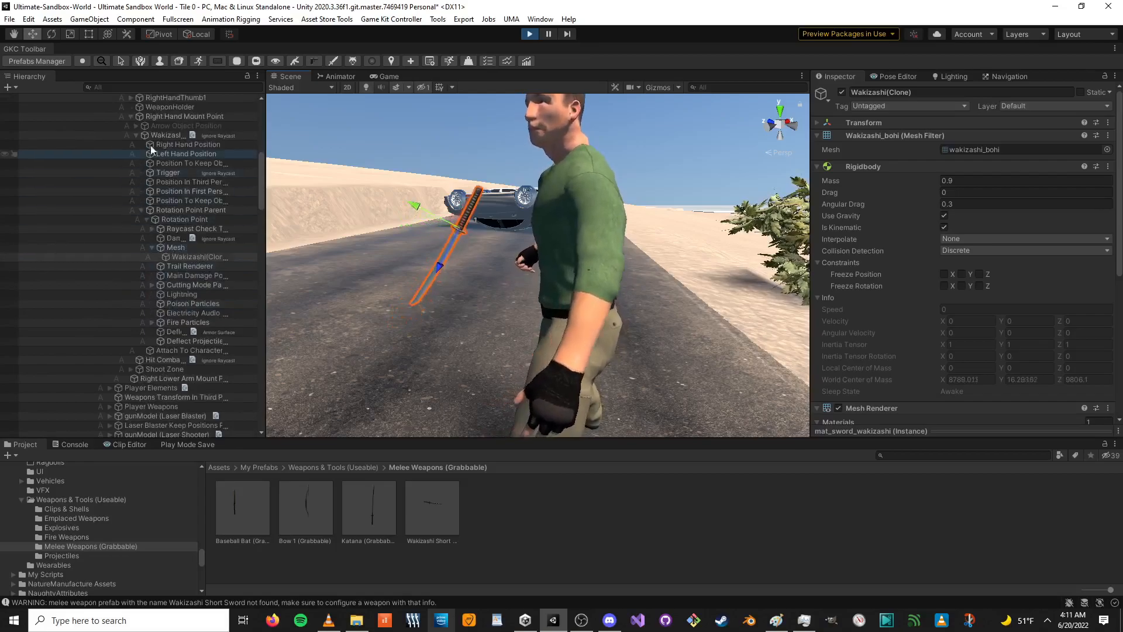
pyautogui.click(167, 135)
pyautogui.moveTo(268, 169); pyautogui.dragTo(341, 169)
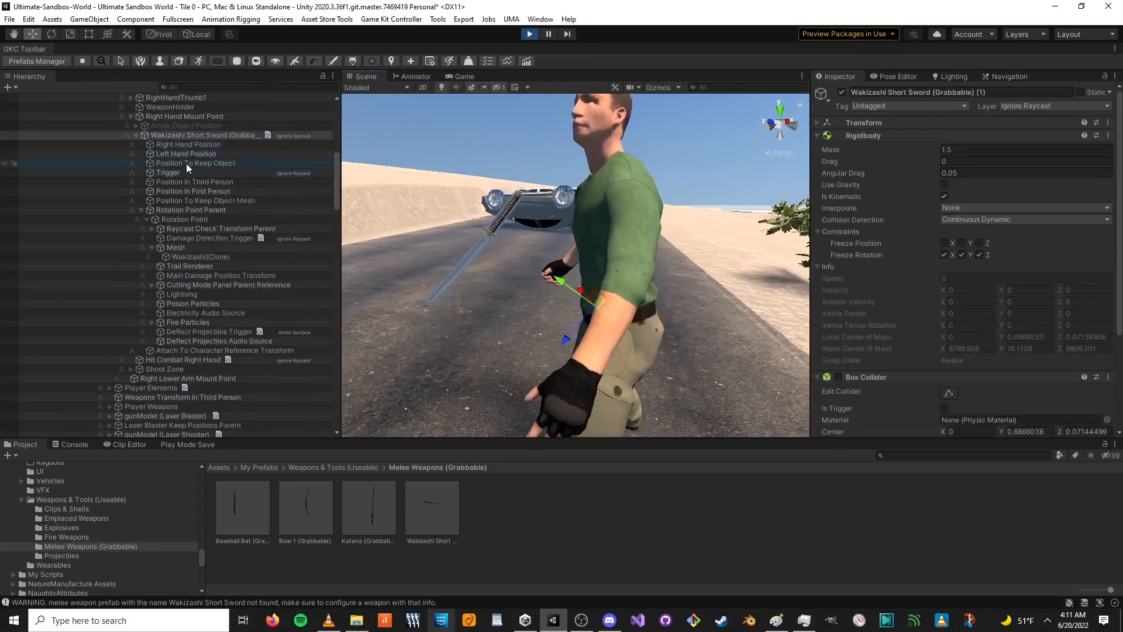
pyautogui.moveTo(341, 168); pyautogui.dragTo(368, 168)
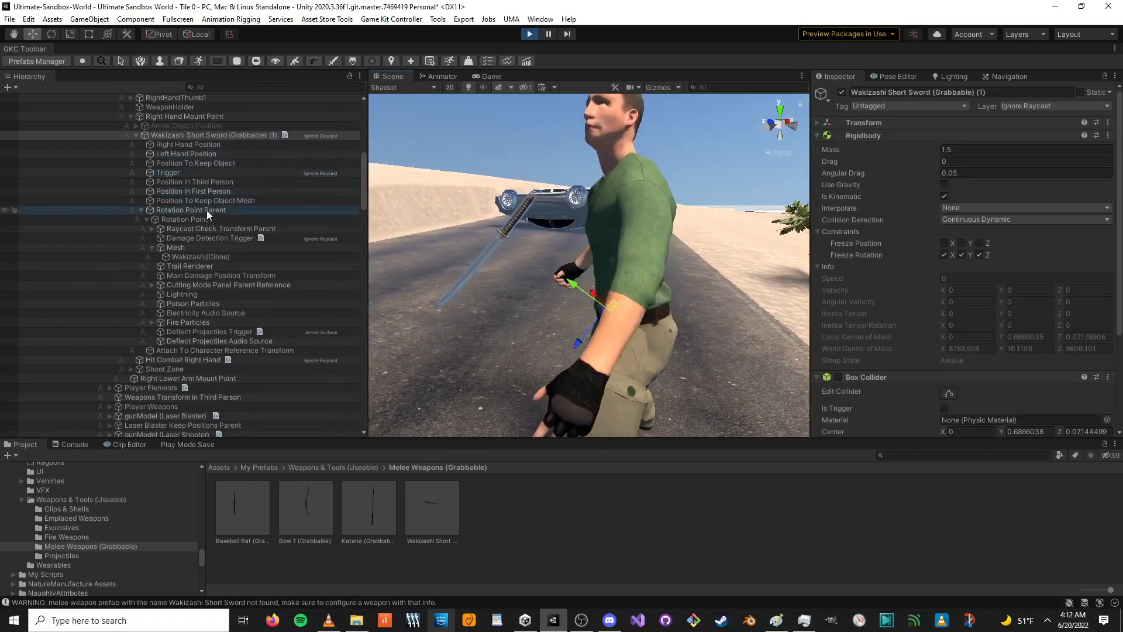
pyautogui.click(206, 209)
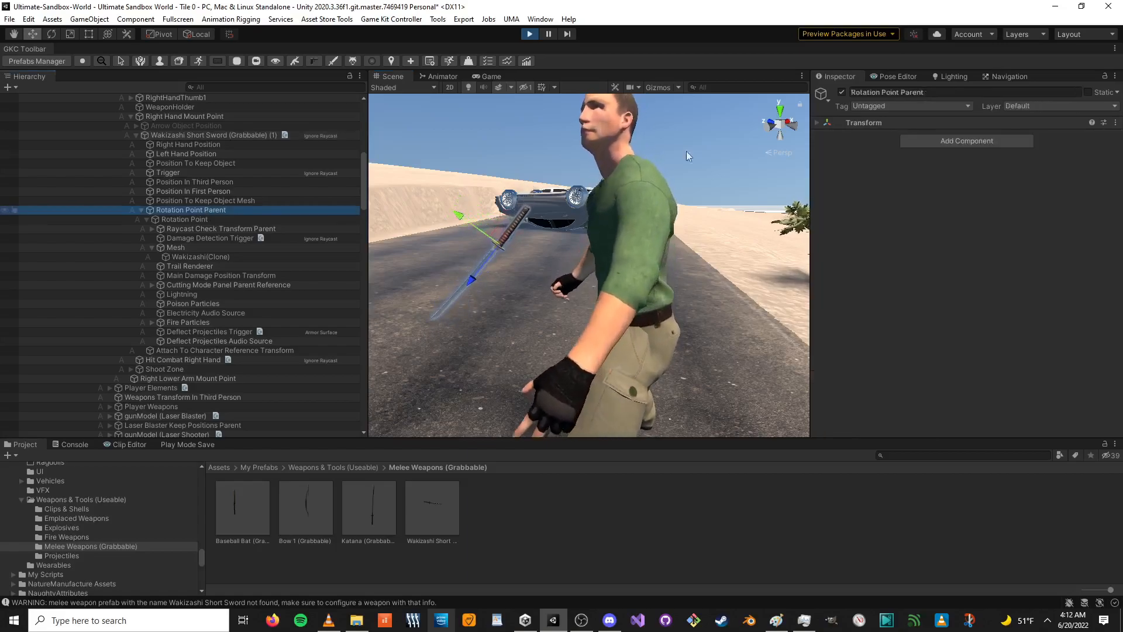
pyautogui.click(868, 120)
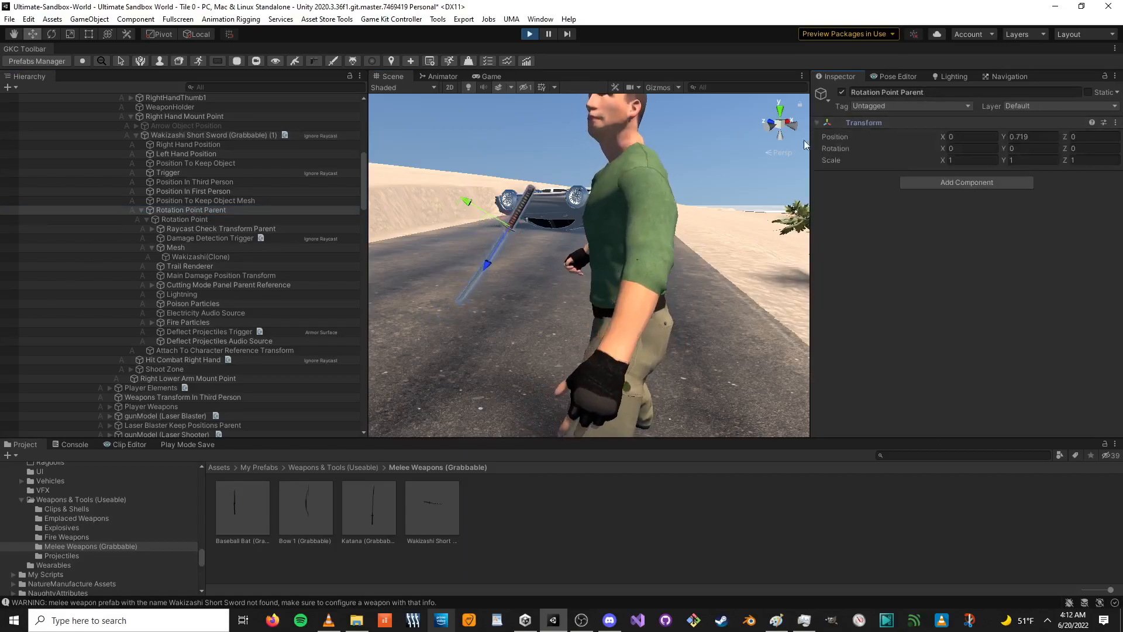
# - Pause the running game and return to the Scene view
pyautogui.click(465, 207)
pyautogui.hotkey('ctrl', 'z')
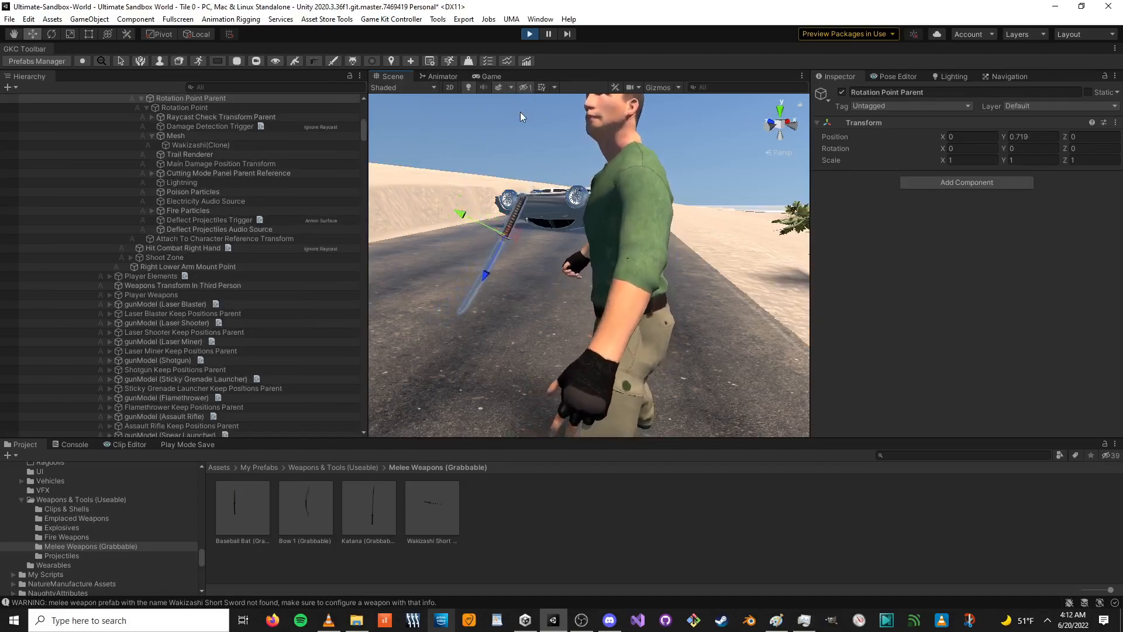
pyautogui.click(488, 77)
pyautogui.press('Escape')
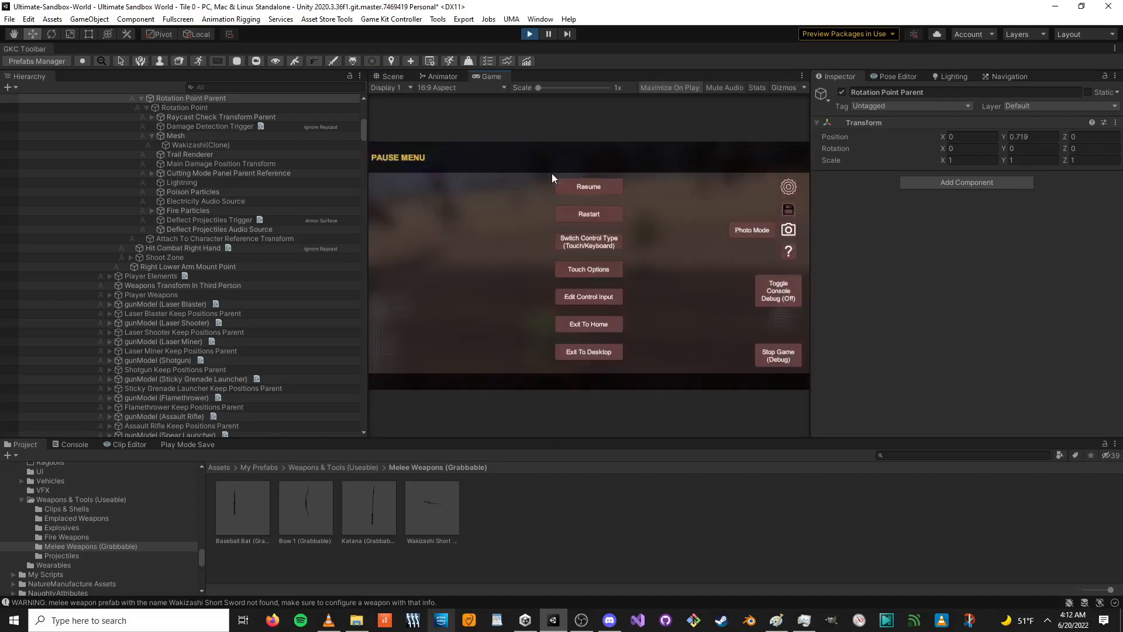
pyautogui.click(393, 76)
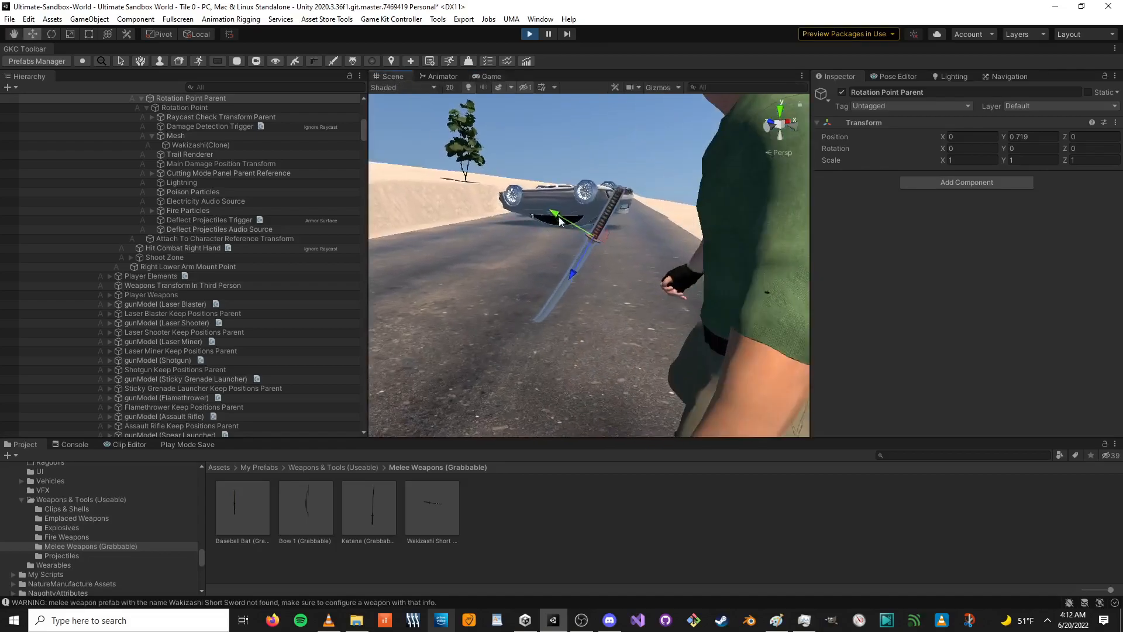
# - Move Rotation Point Parent along Y to about 0.33 to bring the sword to the character's right hand
pyautogui.moveTo(559, 224); pyautogui.dragTo(572, 226)
pyautogui.moveTo(620, 247); pyautogui.dragTo(726, 274)
pyautogui.press('f')
pyautogui.moveTo(661, 277); pyautogui.dragTo(623, 210, button='middle')
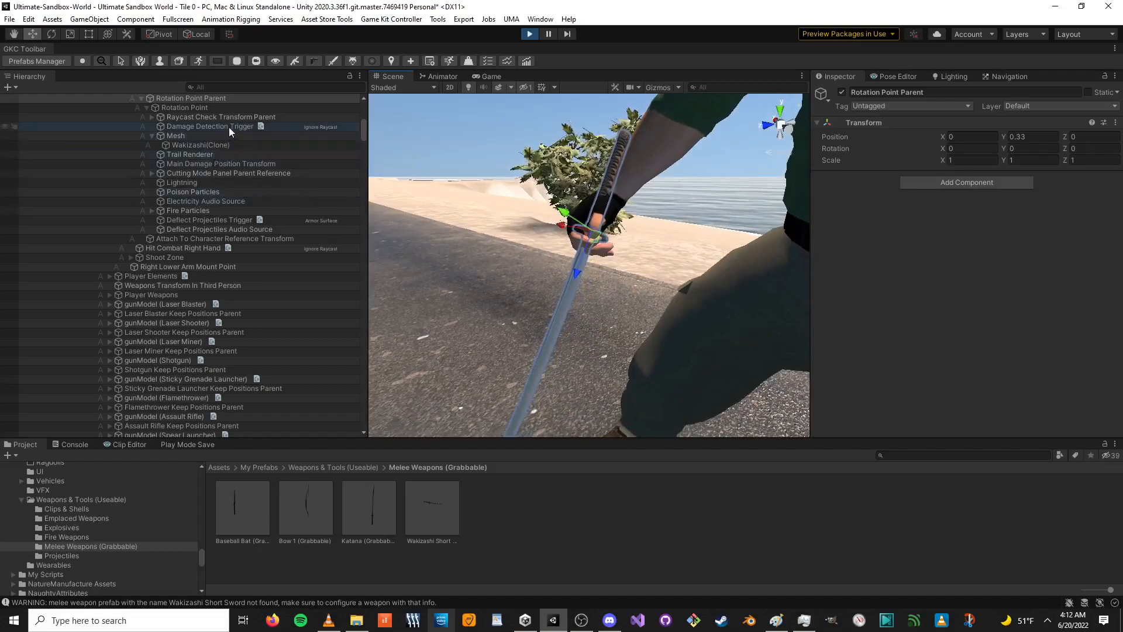
# - Rotate Rotation Point Parent to about -97.25 on X and move it to about 0.0002, 0.3865, -0.007 so the hand holds the handle
pyautogui.click(242, 108)
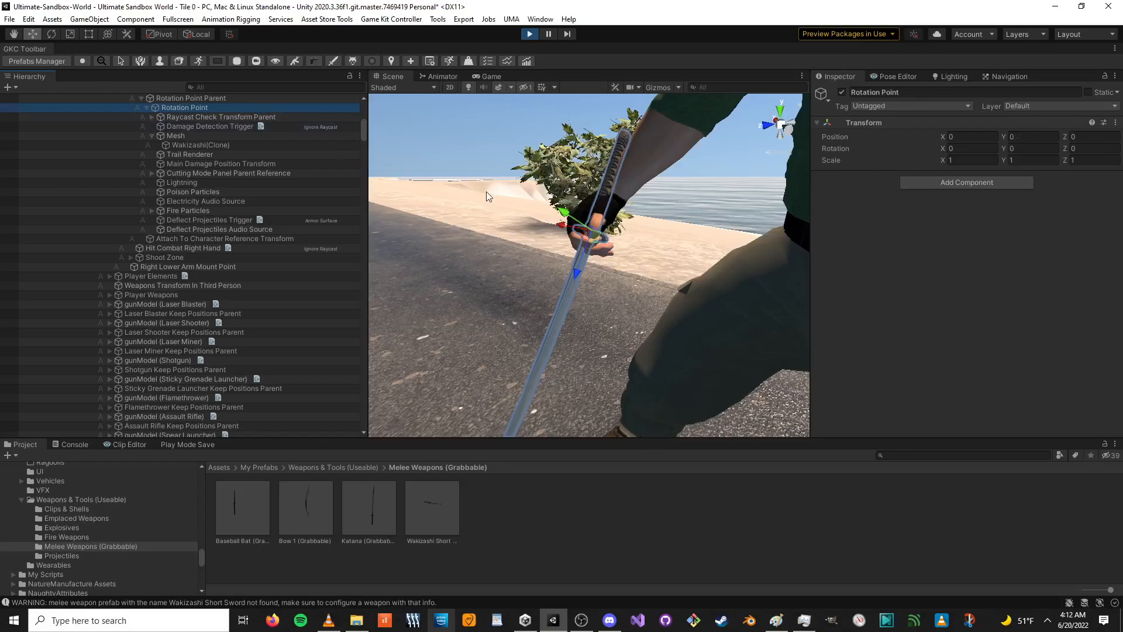
pyautogui.click(241, 98)
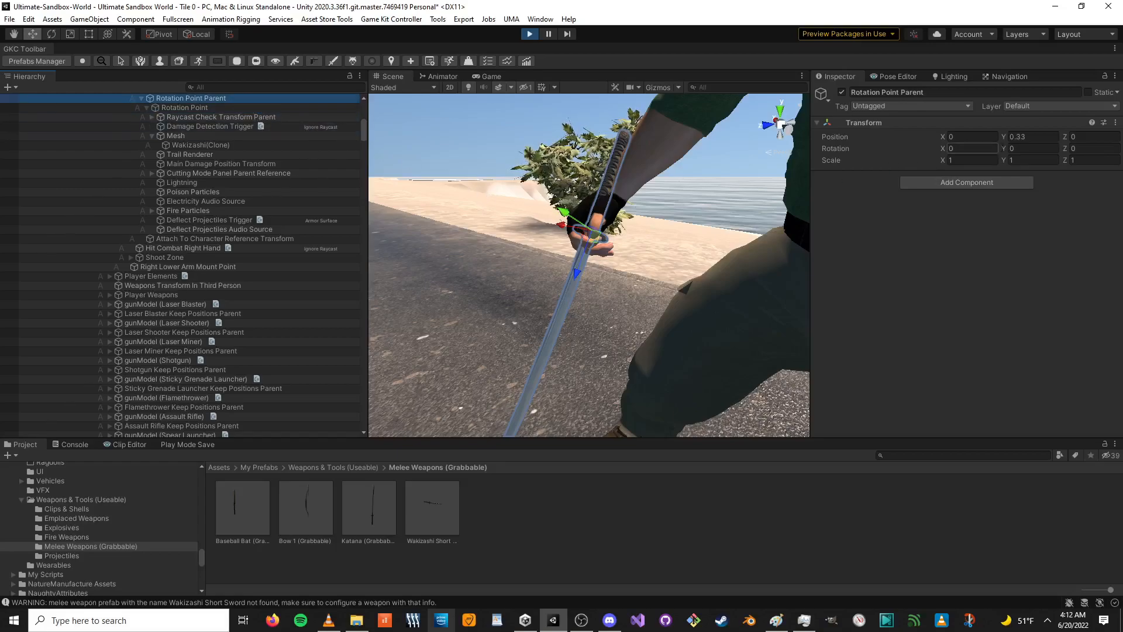
pyautogui.click(971, 150)
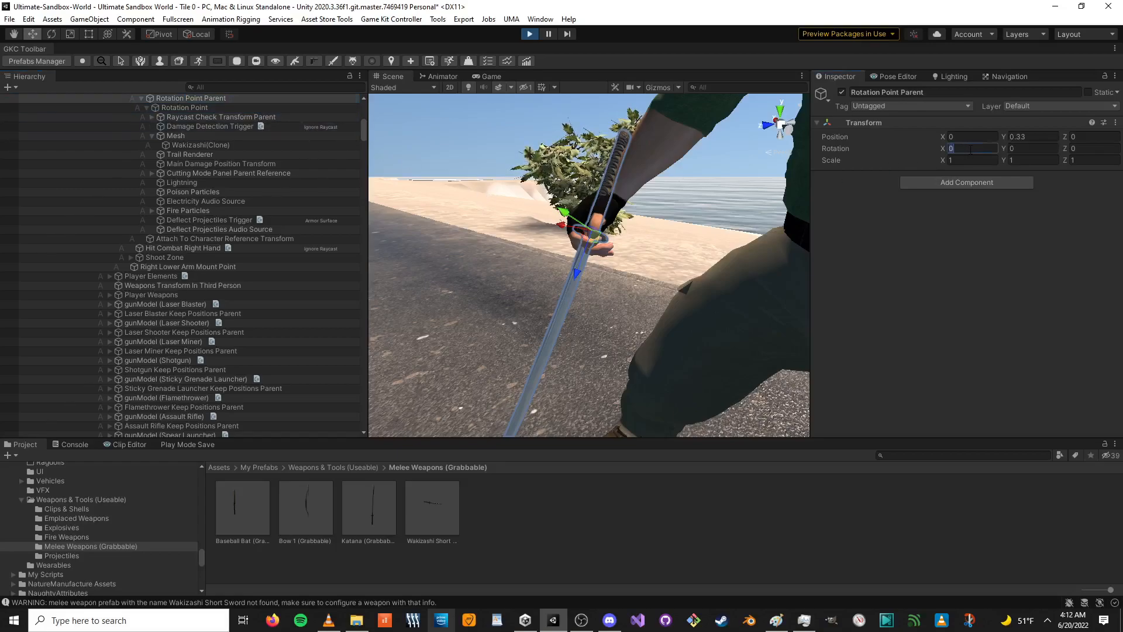
pyautogui.click(51, 34)
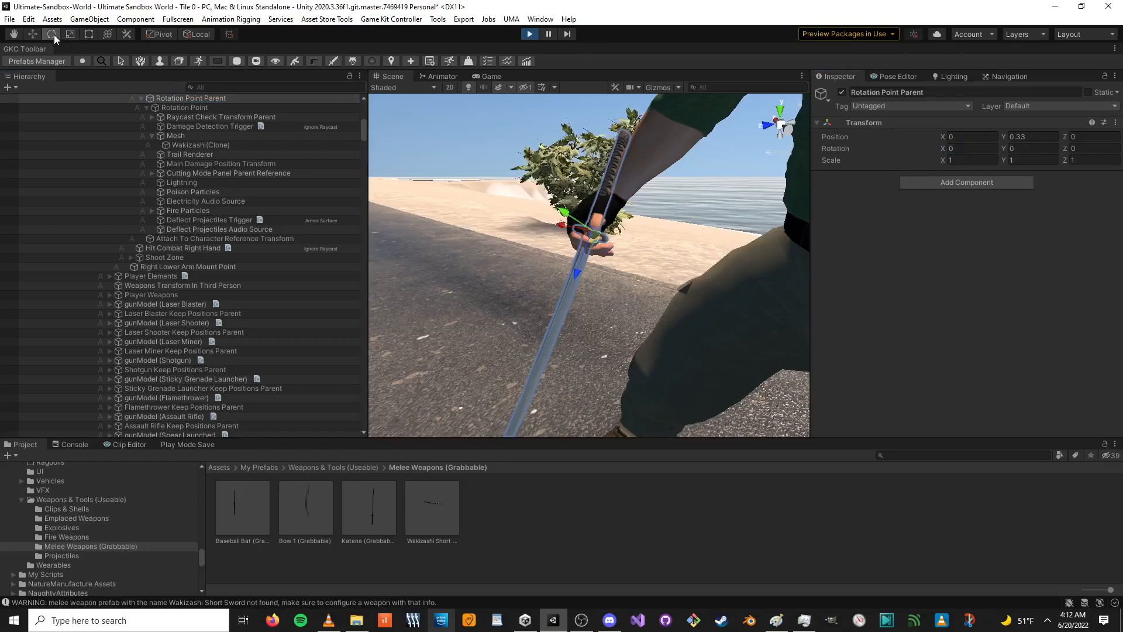
pyautogui.moveTo(567, 211); pyautogui.dragTo(693, 163)
pyautogui.moveTo(690, 161); pyautogui.dragTo(593, 210, button='middle')
pyautogui.scroll(3, 497, 188)
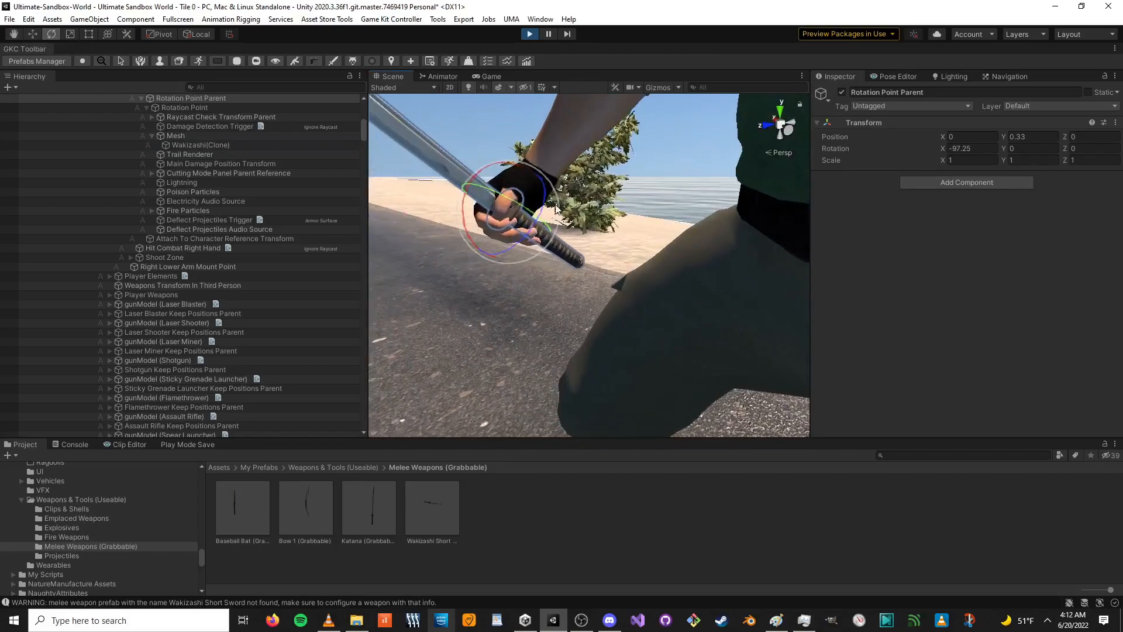
pyautogui.click(31, 35)
pyautogui.moveTo(471, 188); pyautogui.dragTo(439, 167)
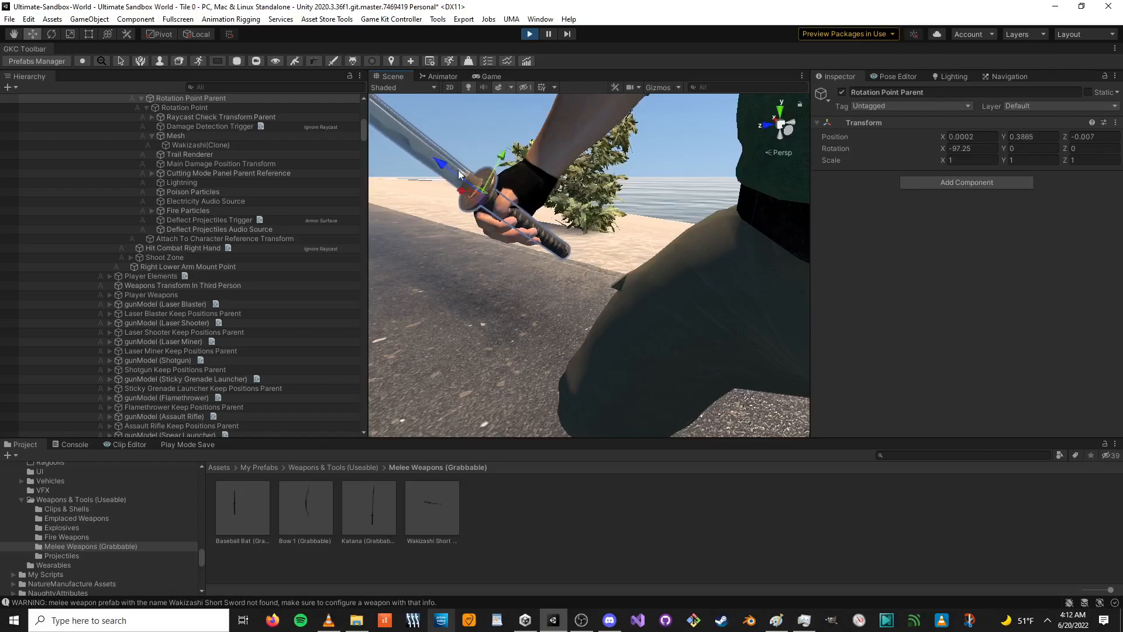
# - Copy the Transform component of Rotation Point Parent and exit play mode
pyautogui.rightClick(873, 119)
pyautogui.click(908, 172)
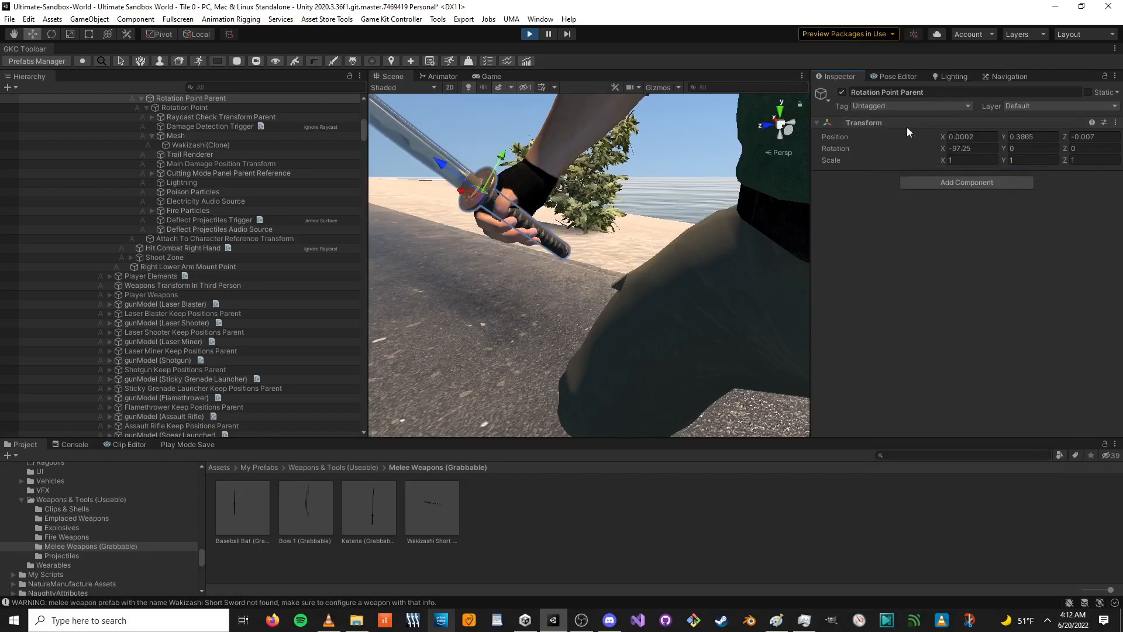
pyautogui.scroll(3, 206, 128)
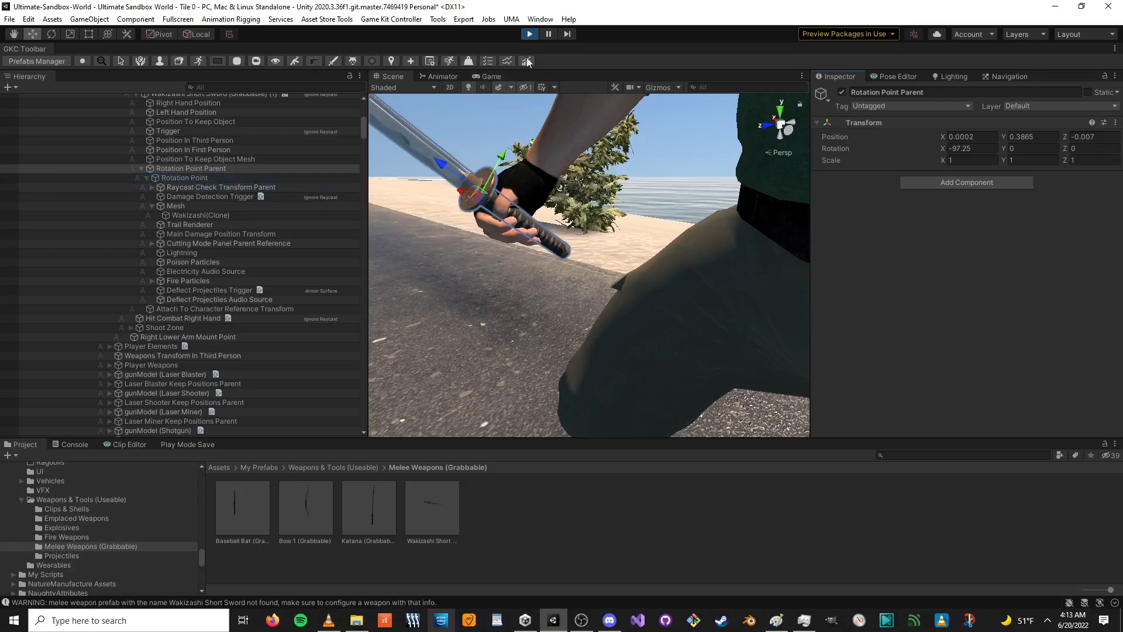
pyautogui.click(534, 34)
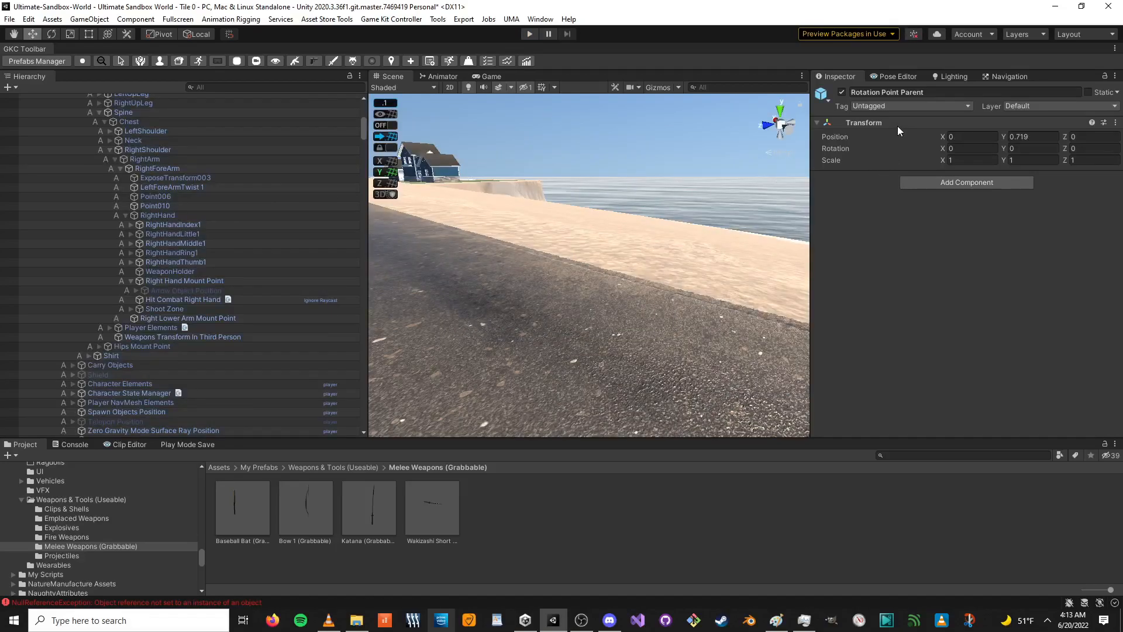
# - Paste the copied Transform values onto the sword's Rotation Point Parent and overwrite the Wakizashi Short Sword (Grabbable) prefab with the scene instance
pyautogui.rightClick(898, 128)
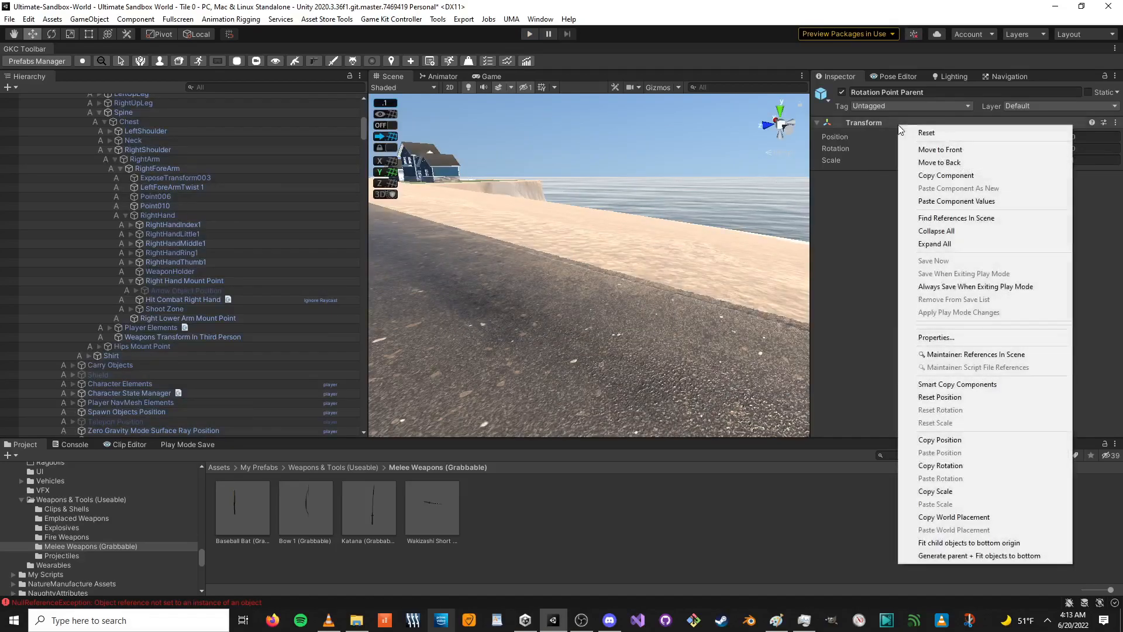
pyautogui.click(967, 202)
pyautogui.scroll(-5, 270, 336)
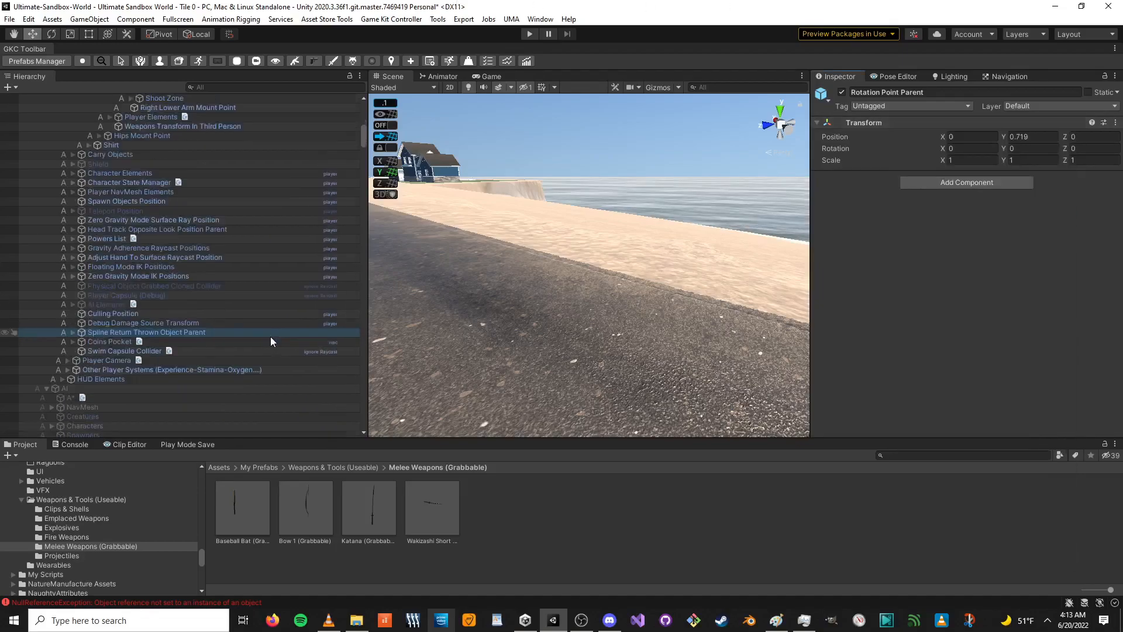
pyautogui.scroll(12, 221, 355)
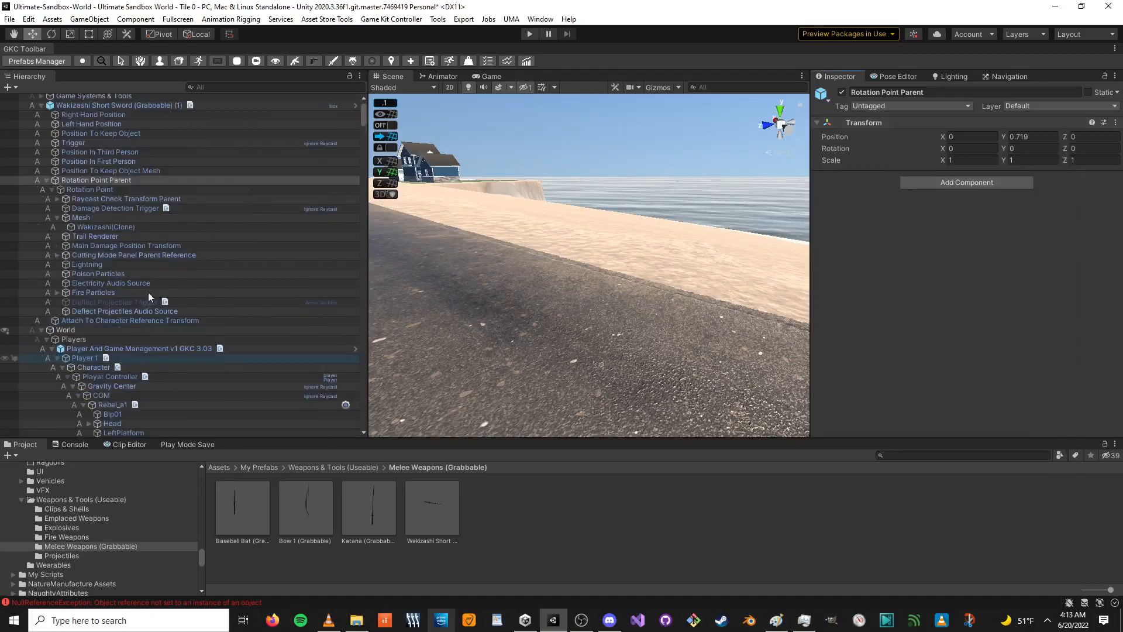
pyautogui.click(117, 180)
pyautogui.rightClick(882, 122)
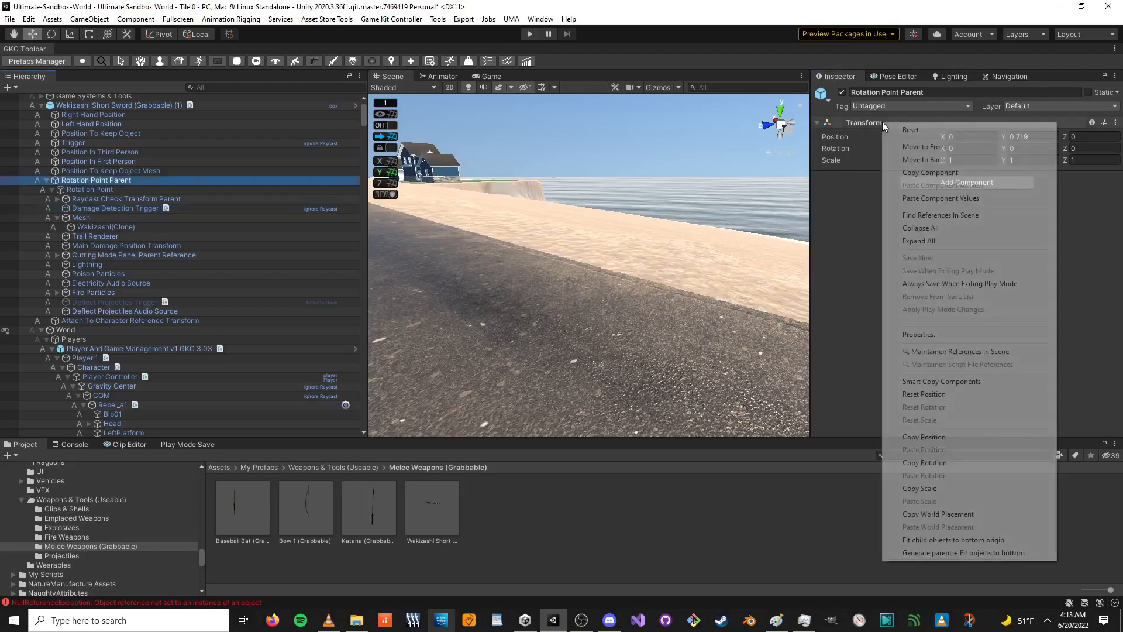
pyautogui.click(927, 200)
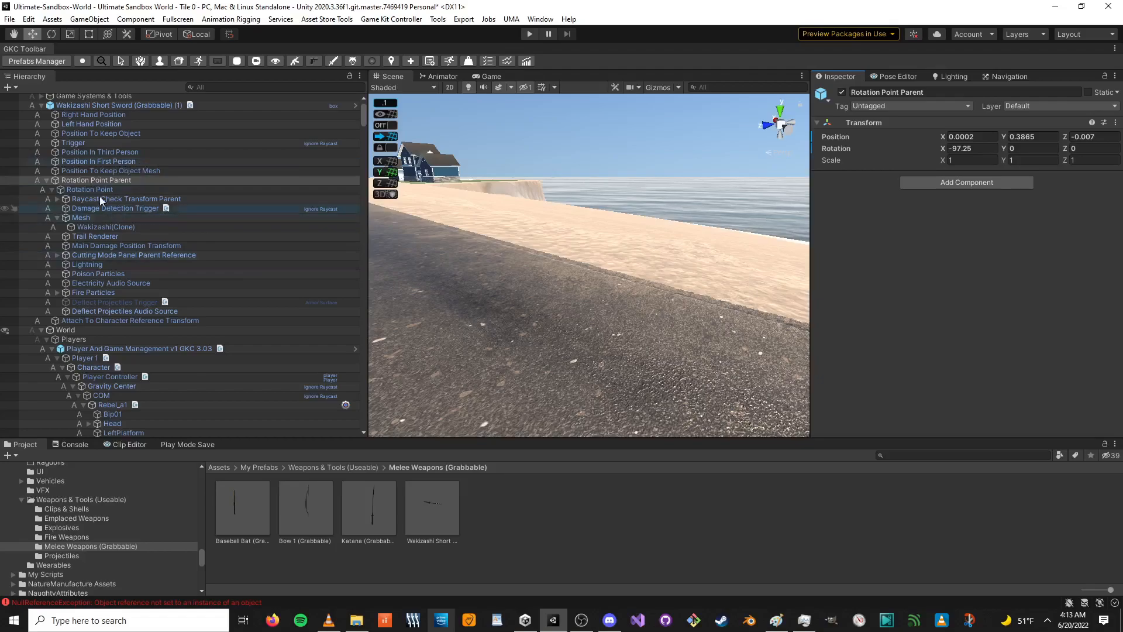
pyautogui.scroll(1, 40, 162)
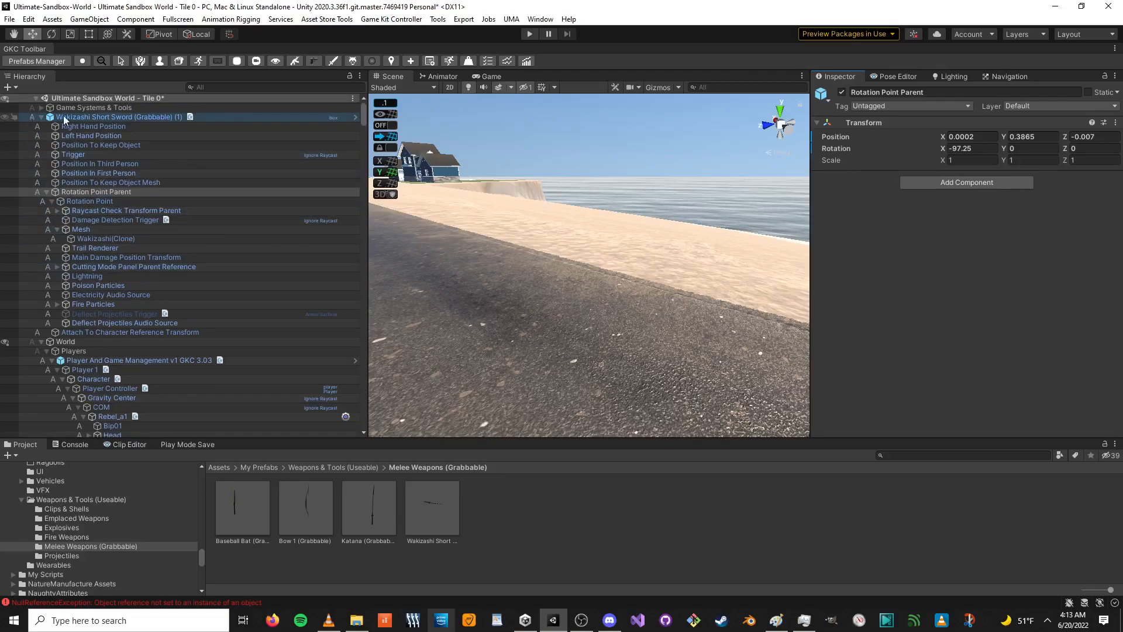
pyautogui.moveTo(63, 114); pyautogui.dragTo(440, 524)
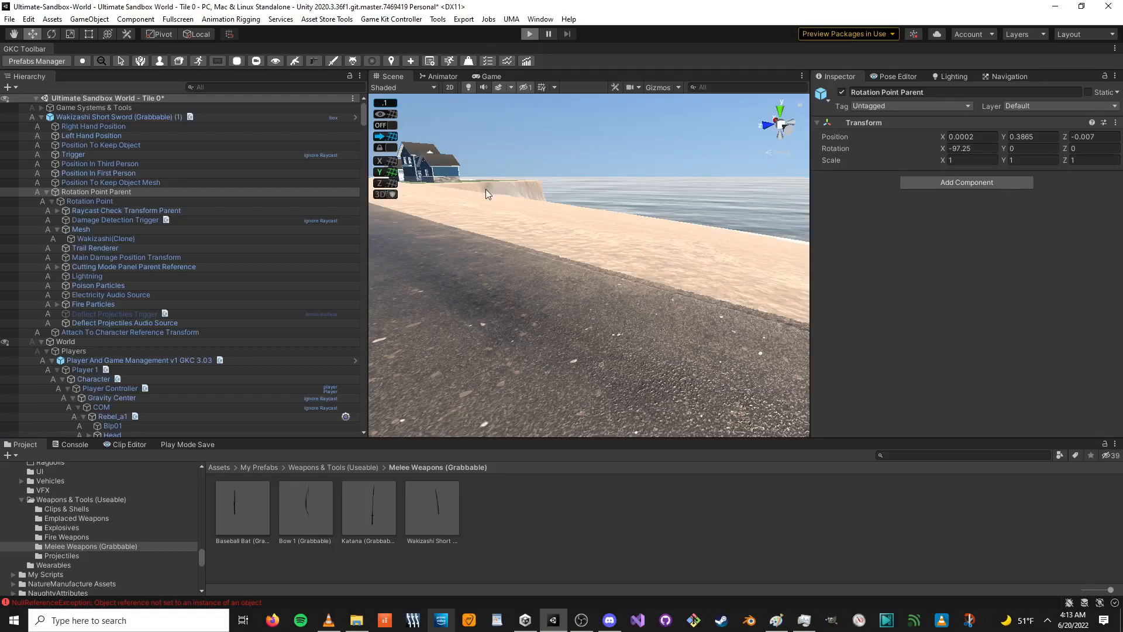
# - Enter play mode, walk the character to the short sword on the road beside the monster truck and grab it
pyautogui.hotkey('ctrl', 'p')
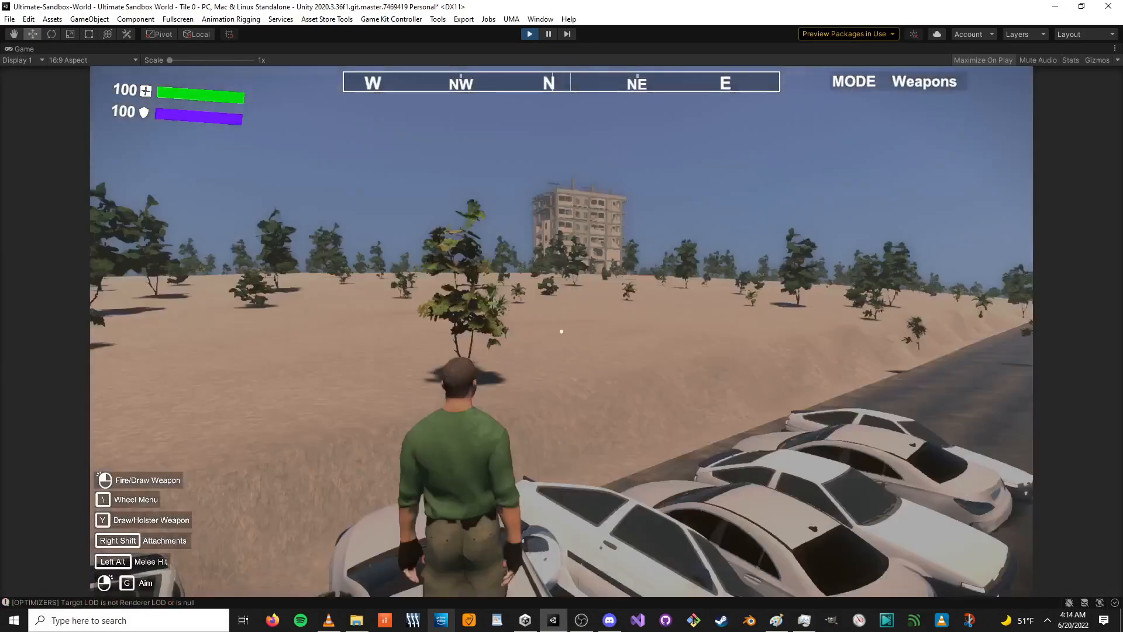
pyautogui.press('w')
pyautogui.press('space')
pyautogui.press('shift')
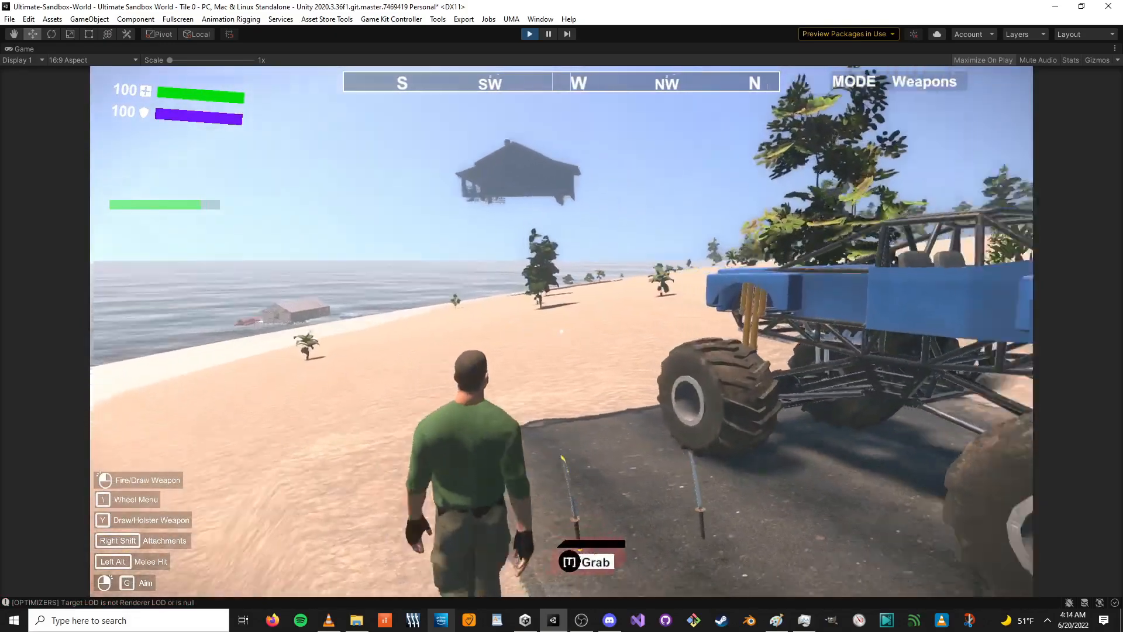
pyautogui.press('t')
# - Swing the sword in several regular attacks while moving along the road to check how it sits in the character's hand
pyautogui.click(561, 331)
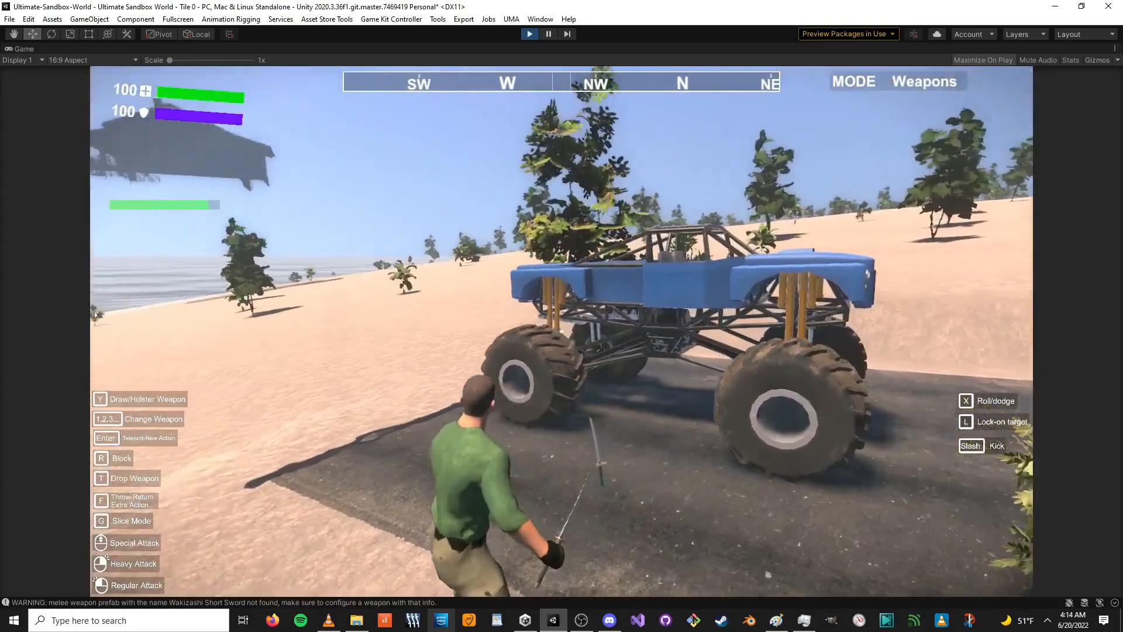
pyautogui.click(561, 331)
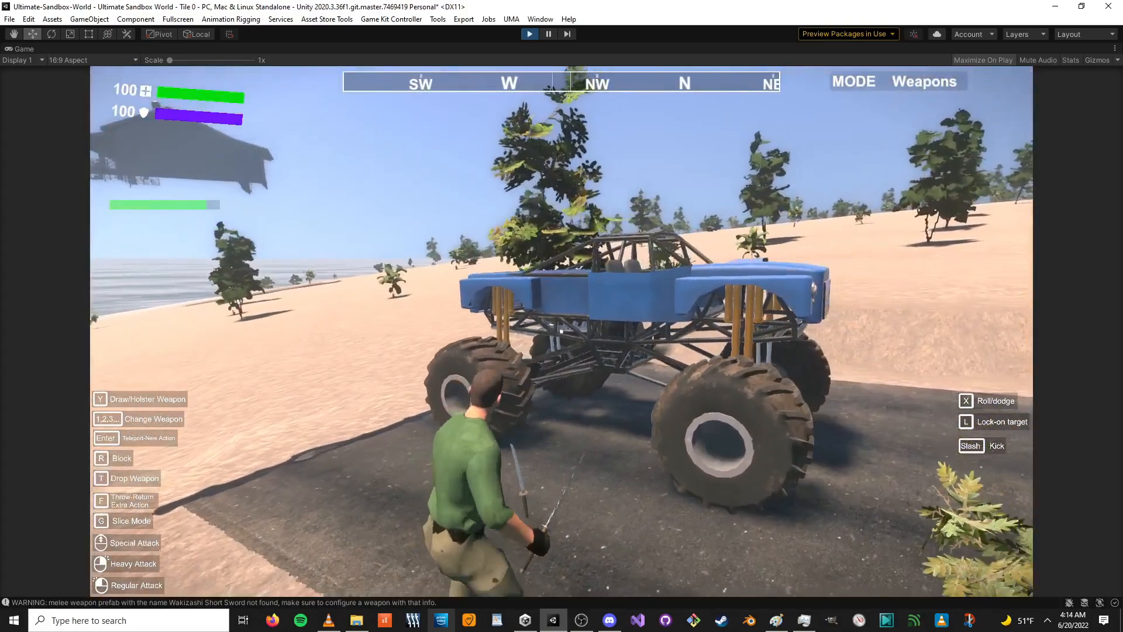
pyautogui.click(561, 332)
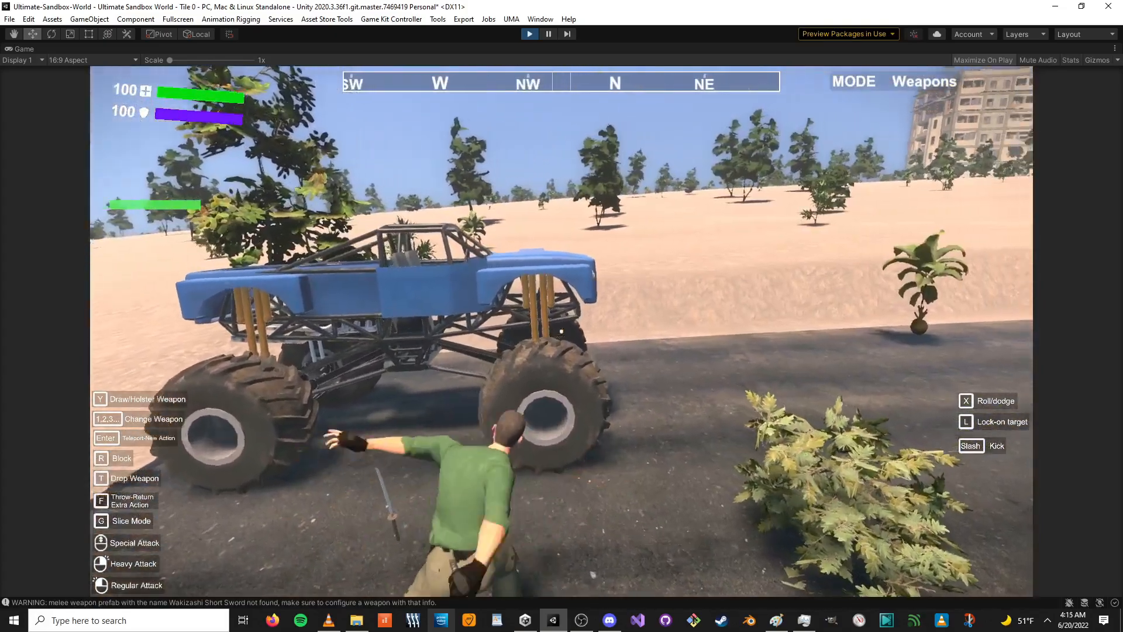
pyautogui.press('w')
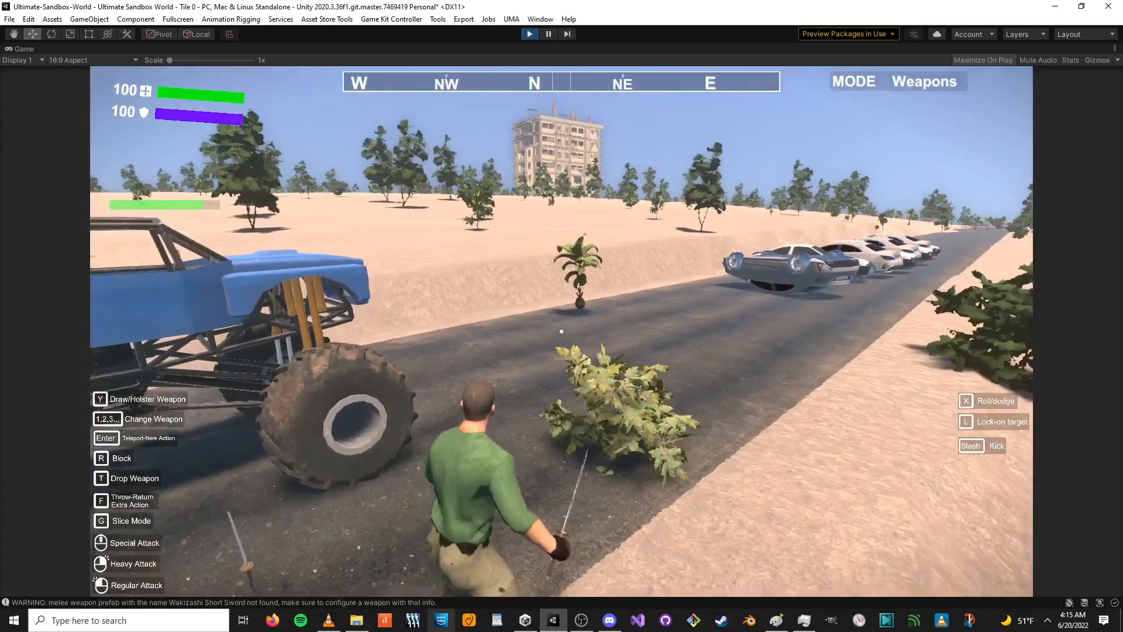
pyautogui.click(561, 331)
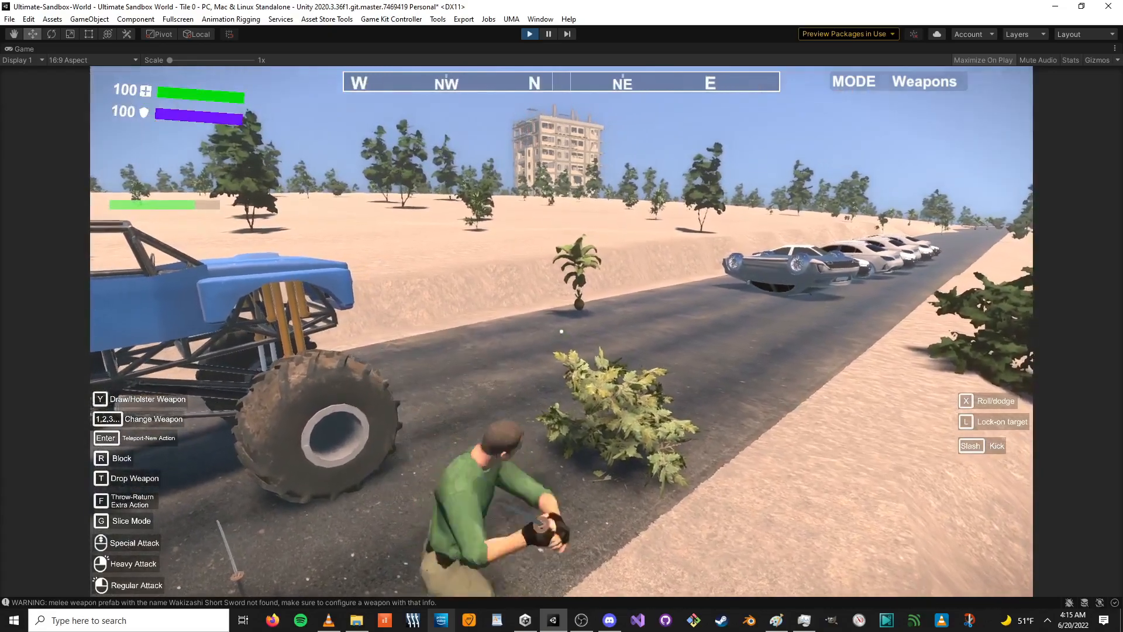
pyautogui.click(562, 331)
pyautogui.click(562, 331)
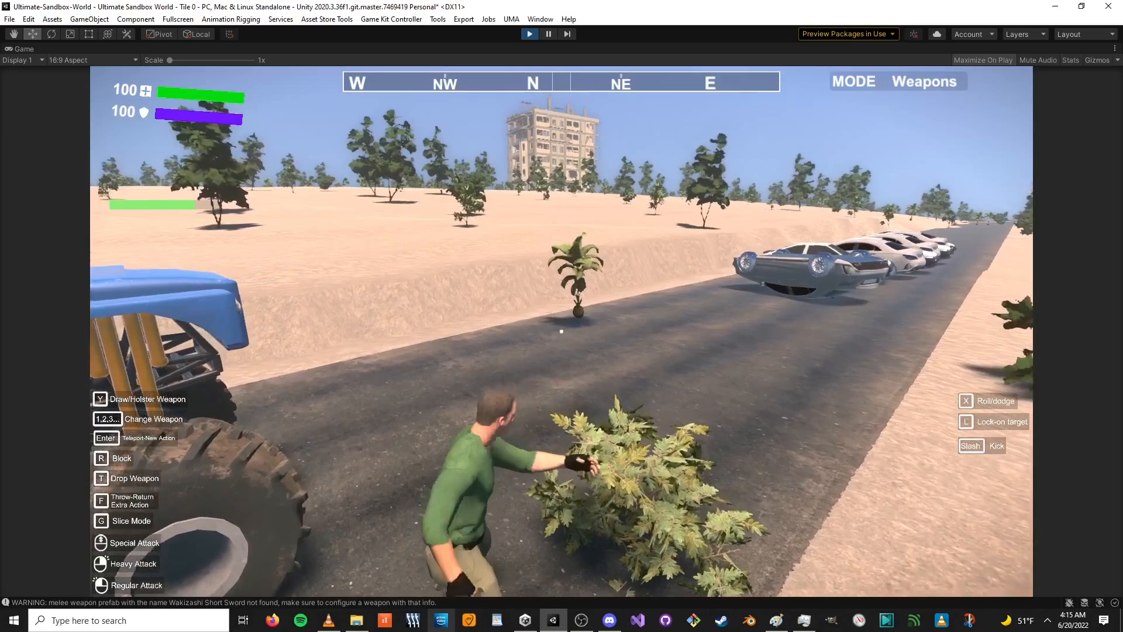
pyautogui.press('s')
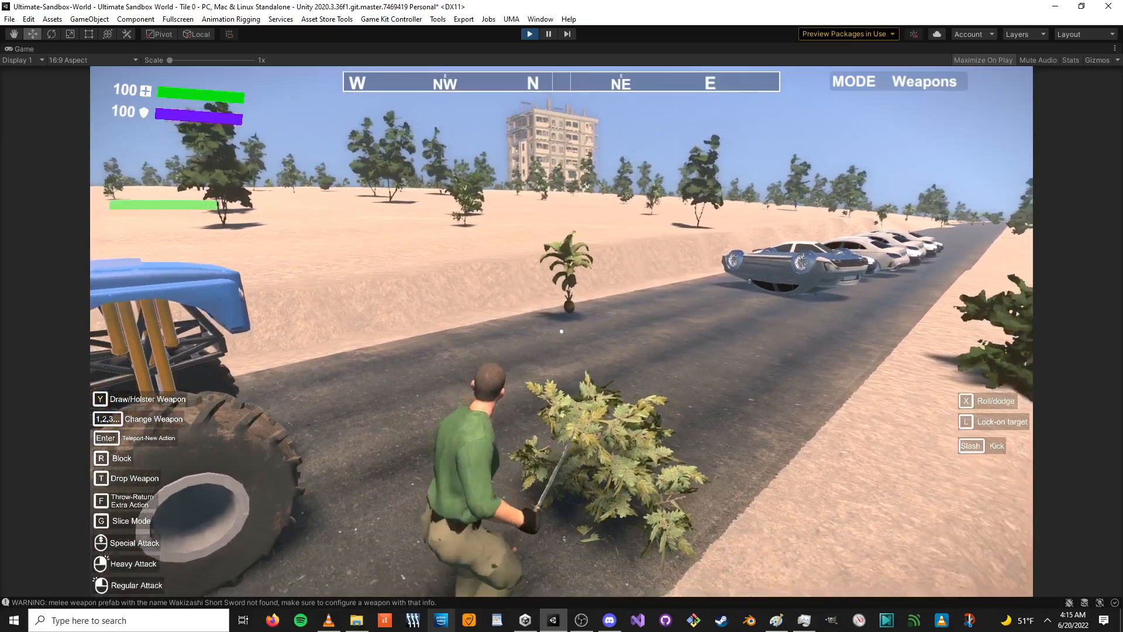
# - Pause and resume the game, drop the short sword and grab it again to test picking it up
pyautogui.press('Escape')
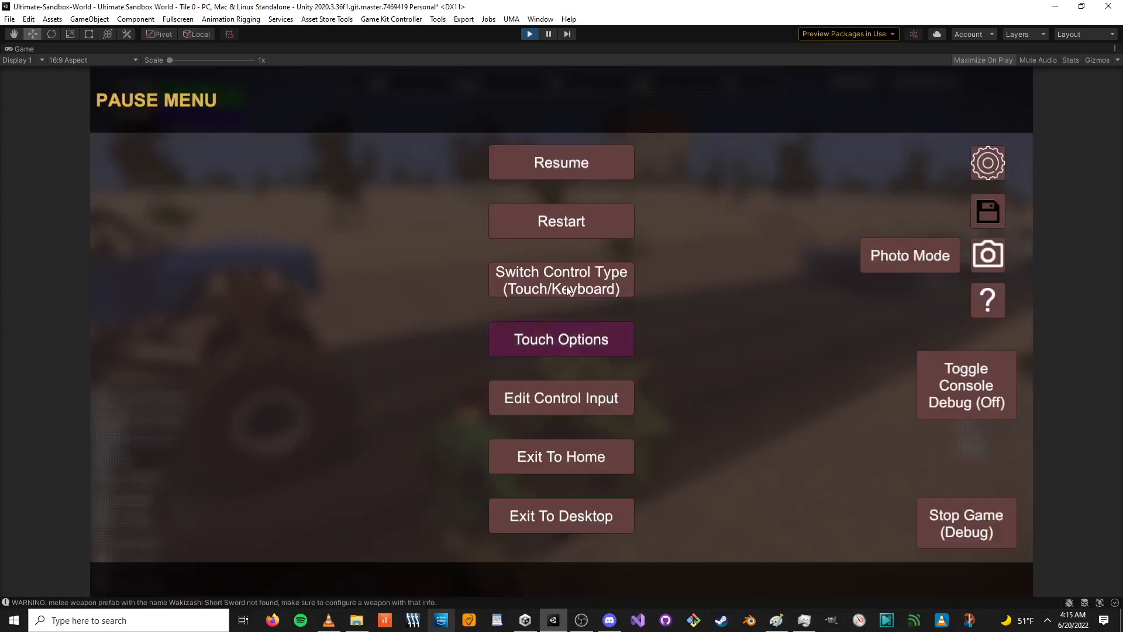
pyautogui.press('Escape')
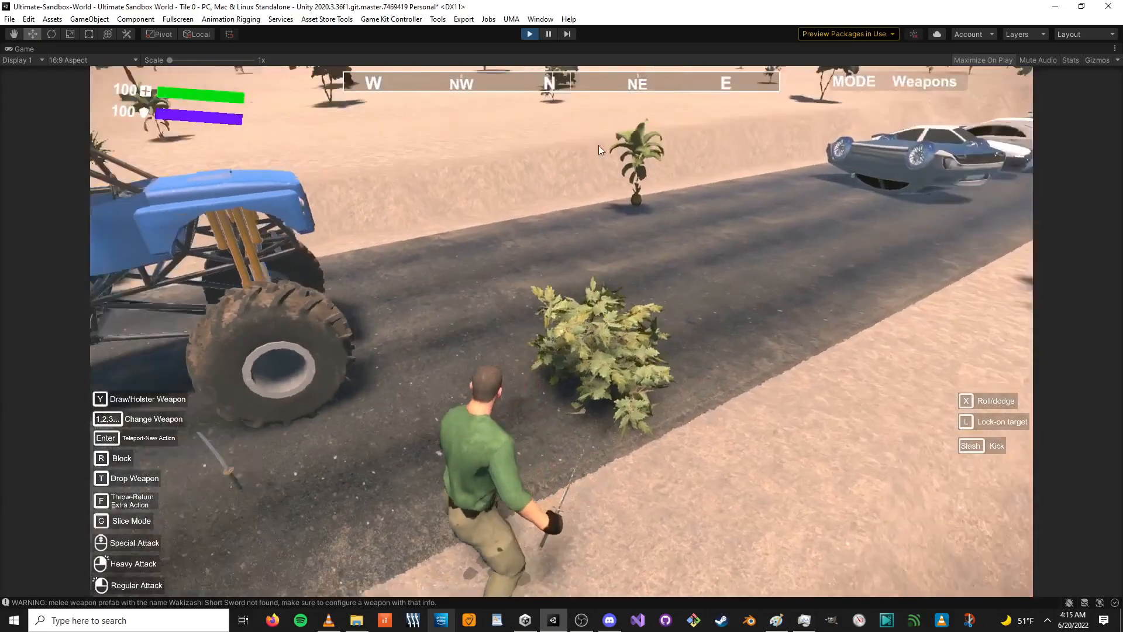
pyautogui.press('s')
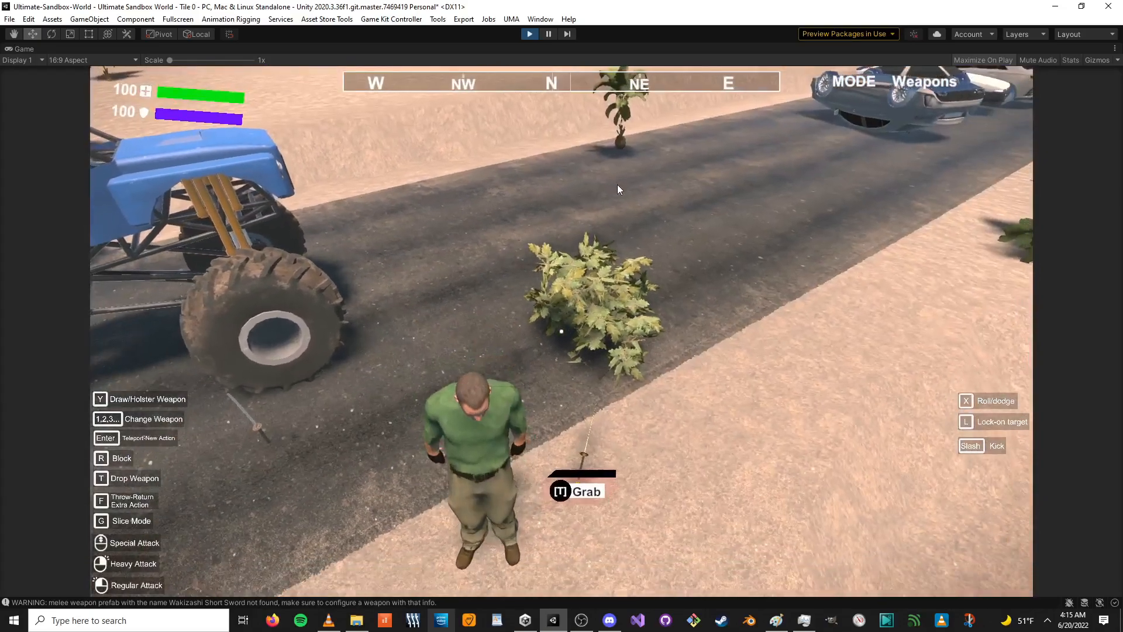
pyautogui.press('i')
pyautogui.press('i')
pyautogui.press('w')
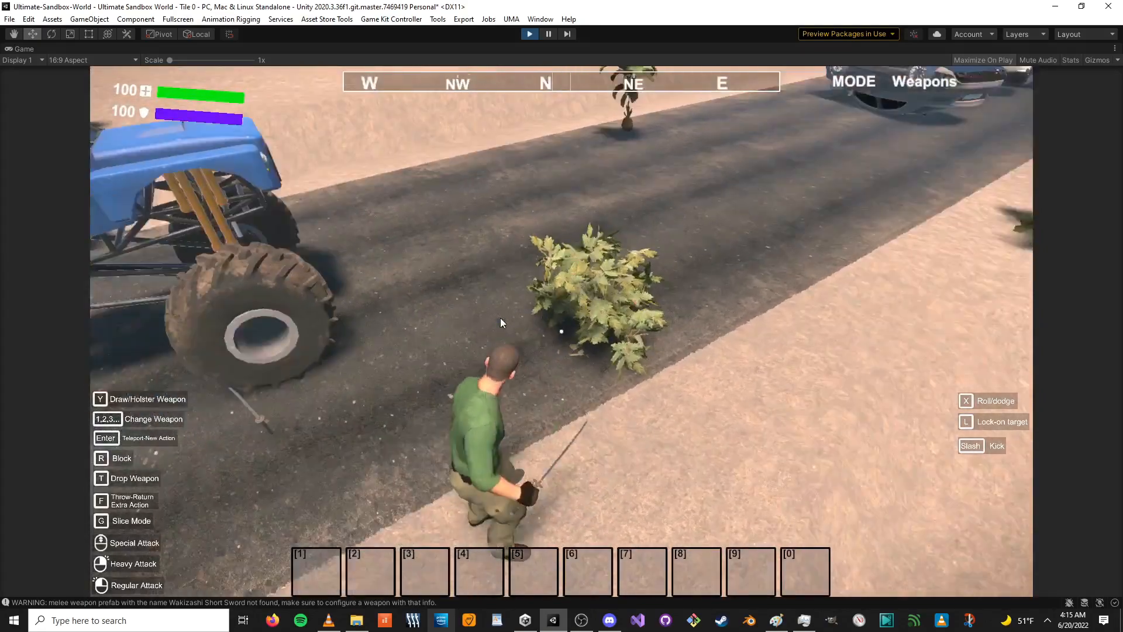
# - Test more sword attacks while moving around the monster truck, and pause the game
pyautogui.click(500, 318)
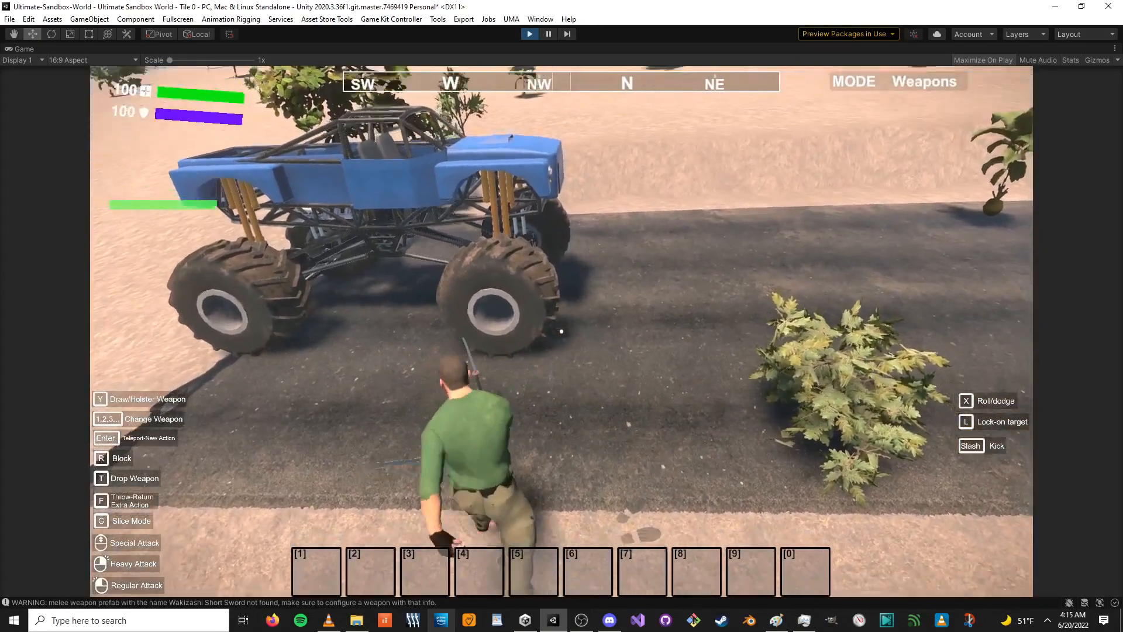
pyautogui.press('w')
pyautogui.click(562, 332)
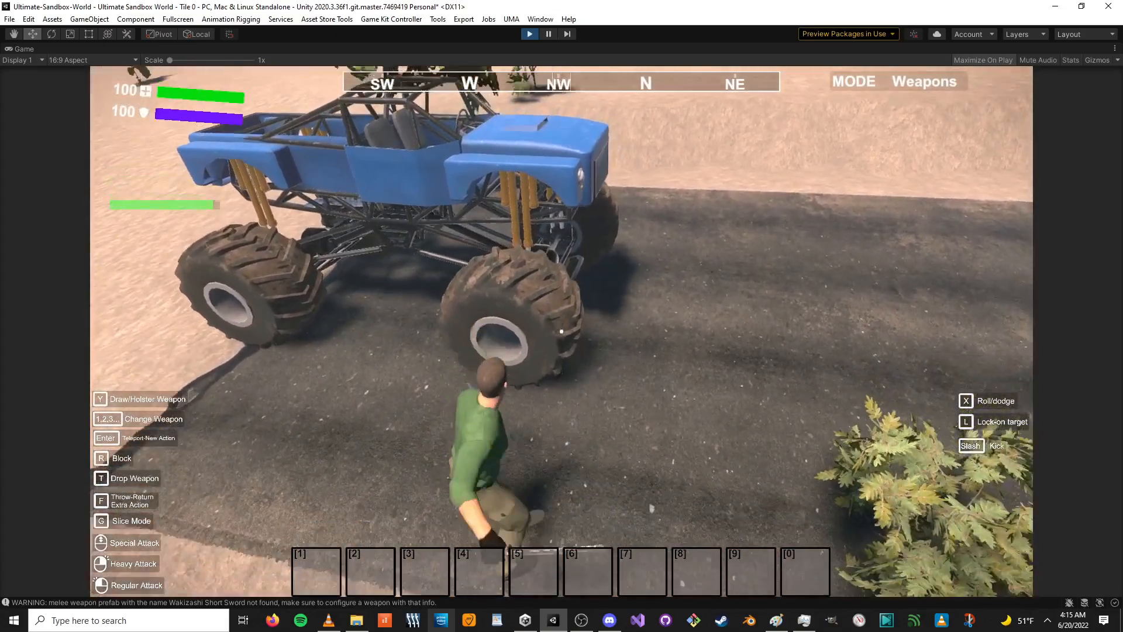
pyautogui.click(561, 332)
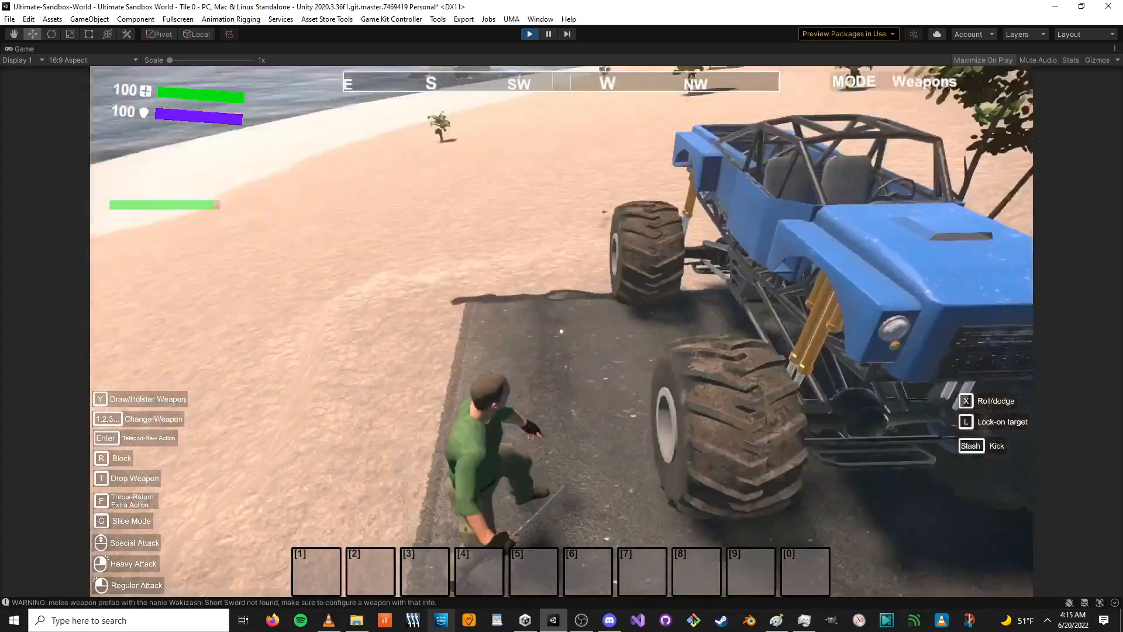
pyautogui.press('Escape')
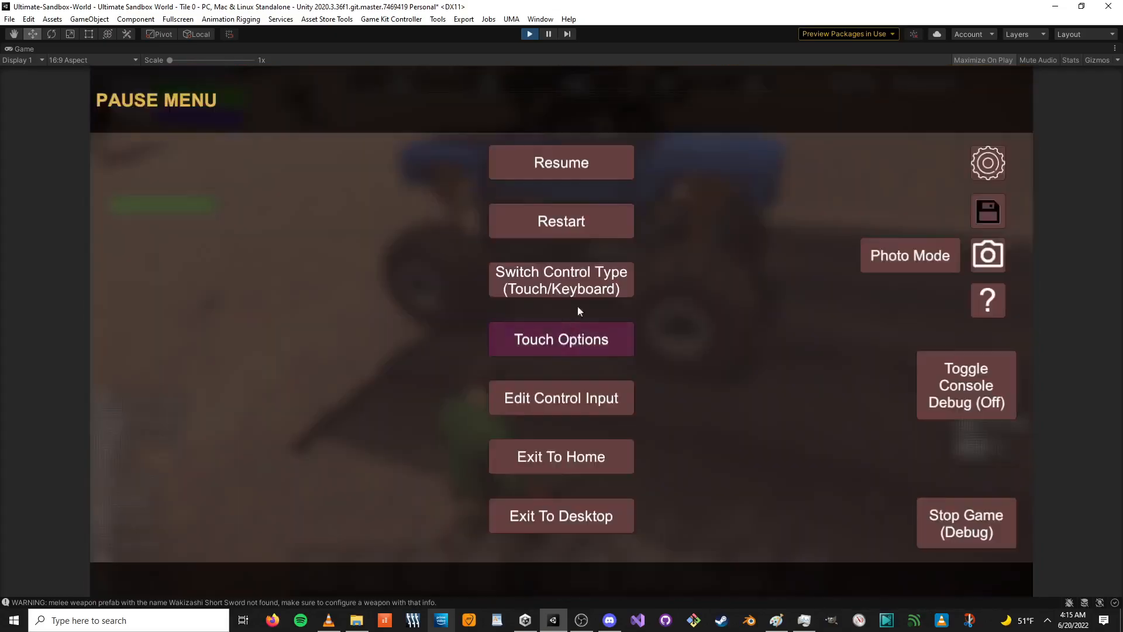